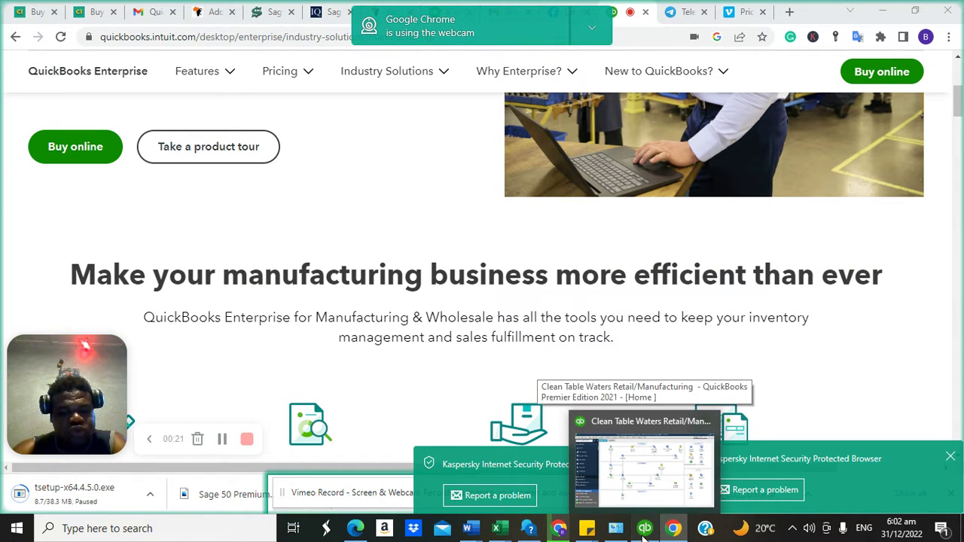
Switch to QuickBooks, add a customer named Mike Retail and Supplies, and widen the customer list's Name column.
left_click(644, 529)
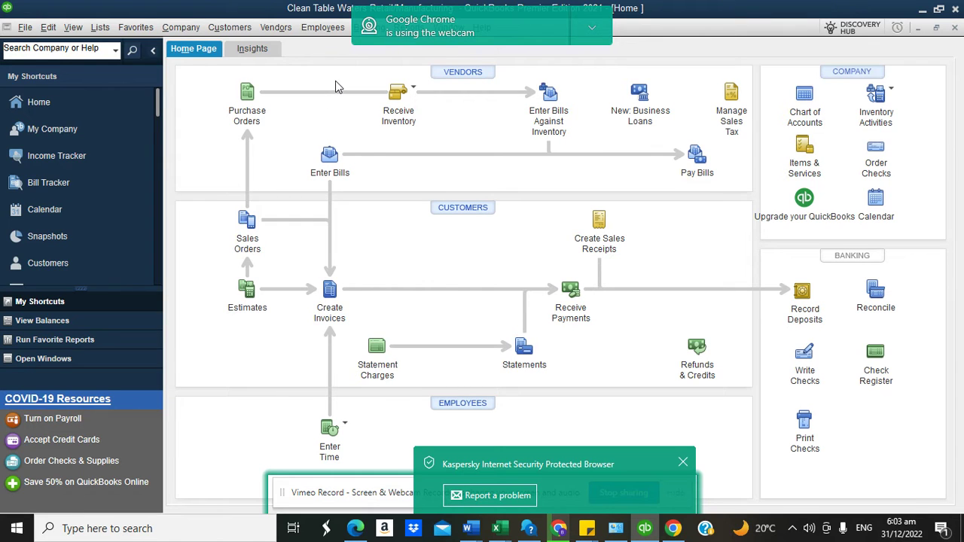
left_click(453, 209)
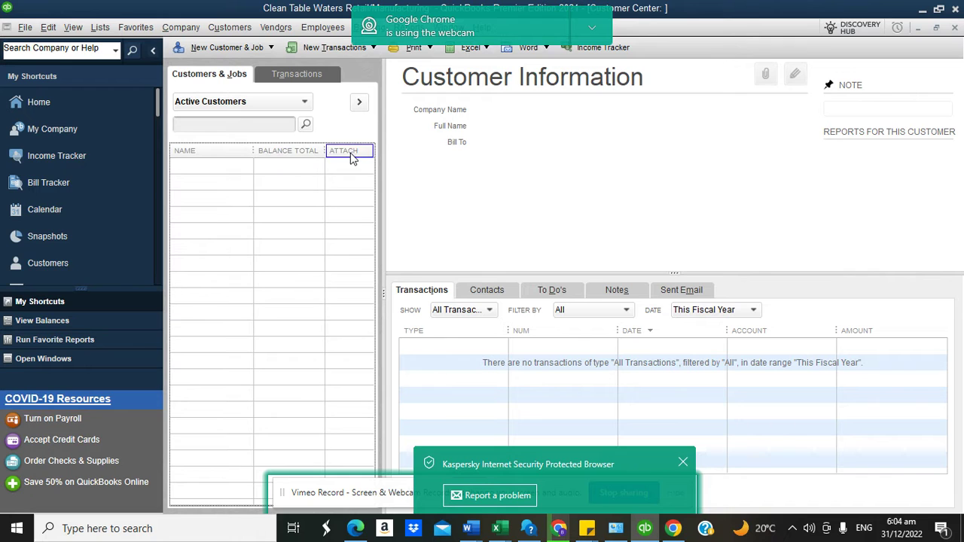
left_click(217, 47)
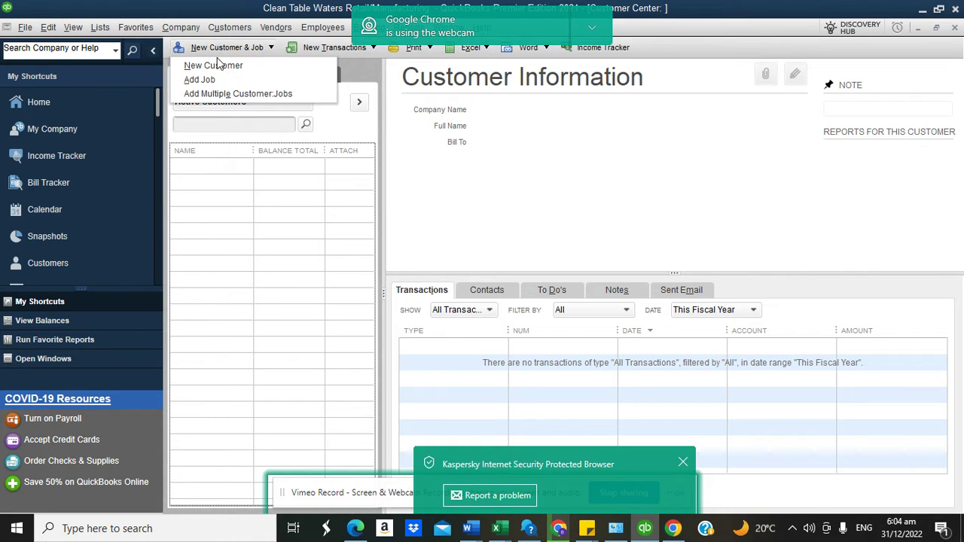
left_click(217, 63)
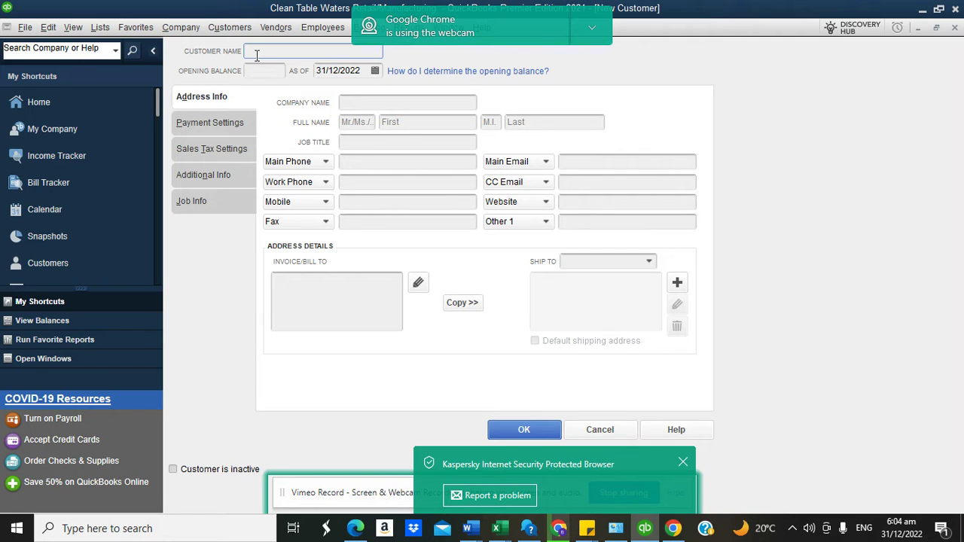
type("Mike Retail and Supplies")
left_click(526, 430)
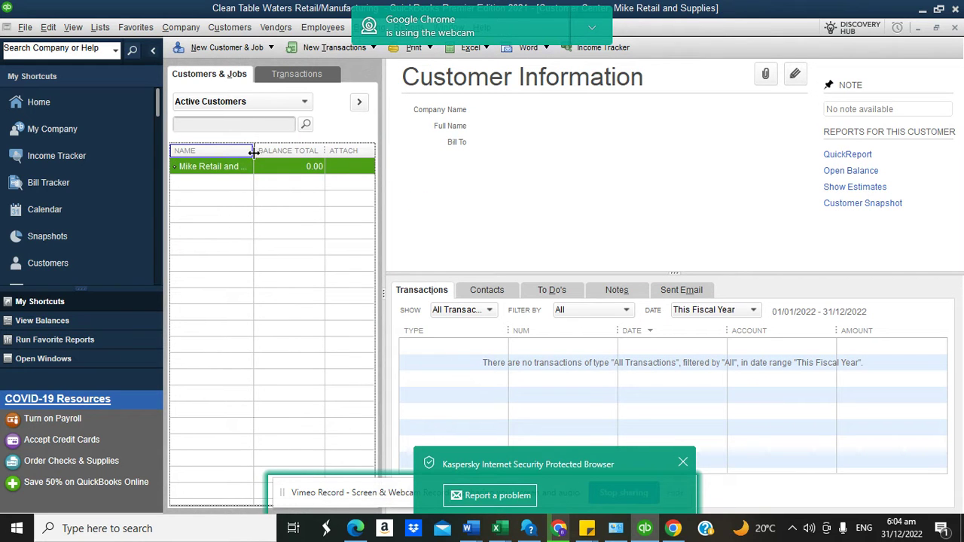
left_click_drag(254, 151, 293, 160)
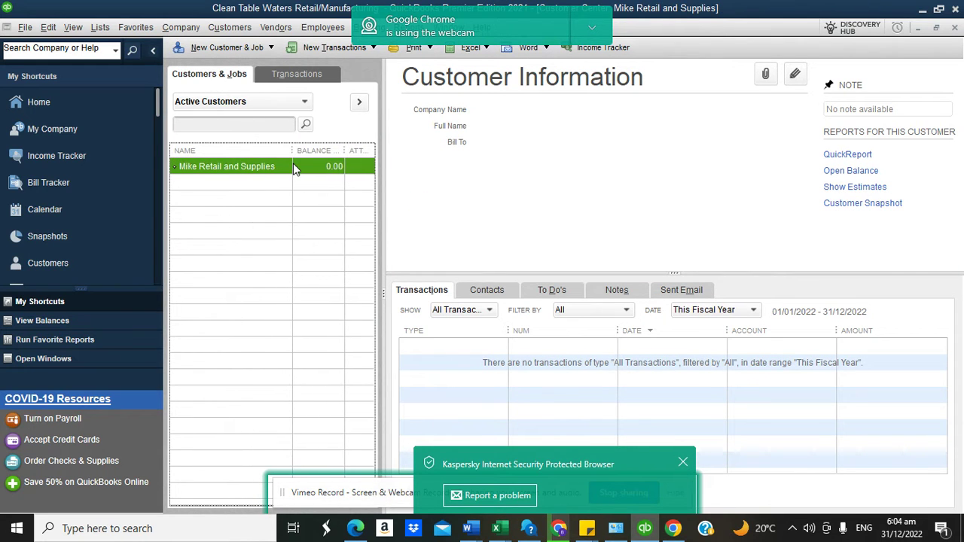
Add another customer named John Water Suuplies without an opening balance and save the record.
left_click(221, 47)
left_click(219, 67)
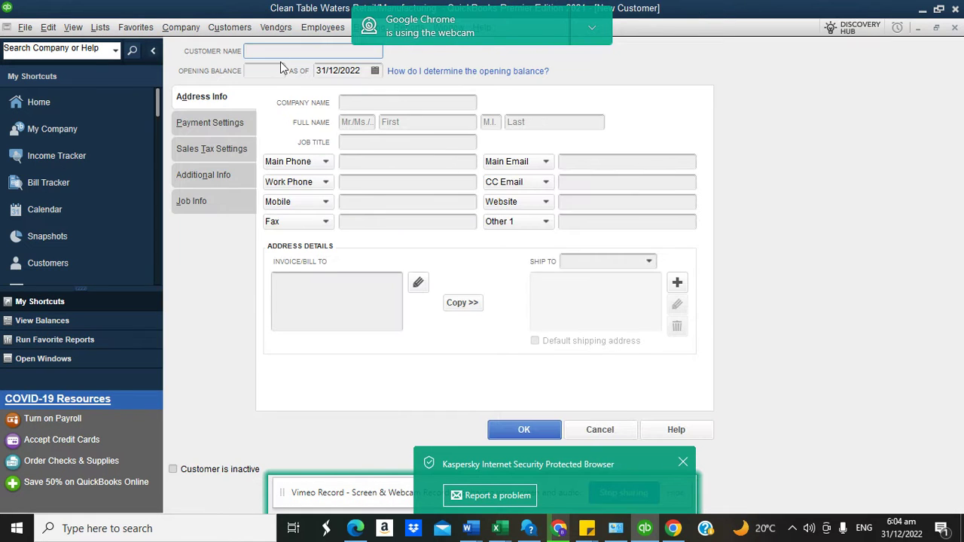
type("John Water Suuplies")
left_click(520, 431)
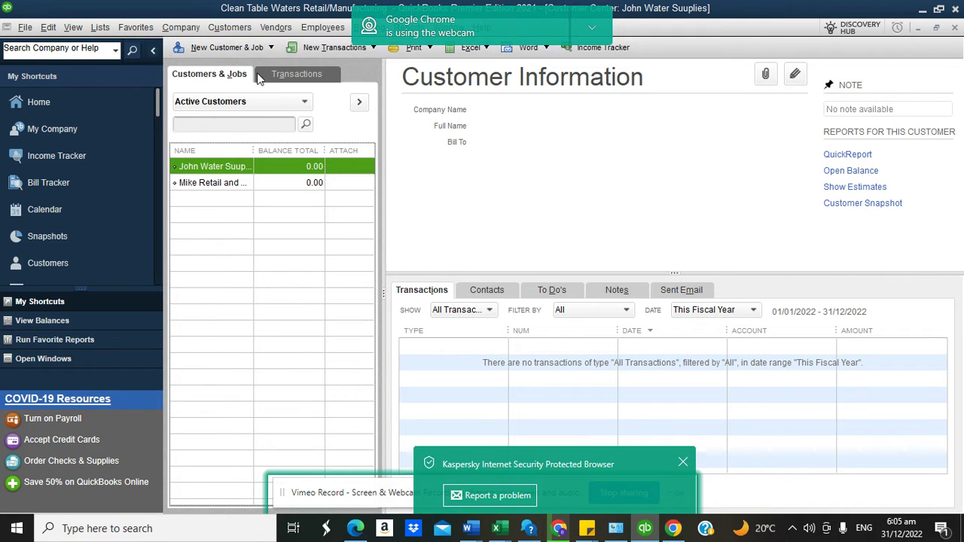
Start a new customer record named All Water Company with an opening balance of 230000.
left_click(253, 51)
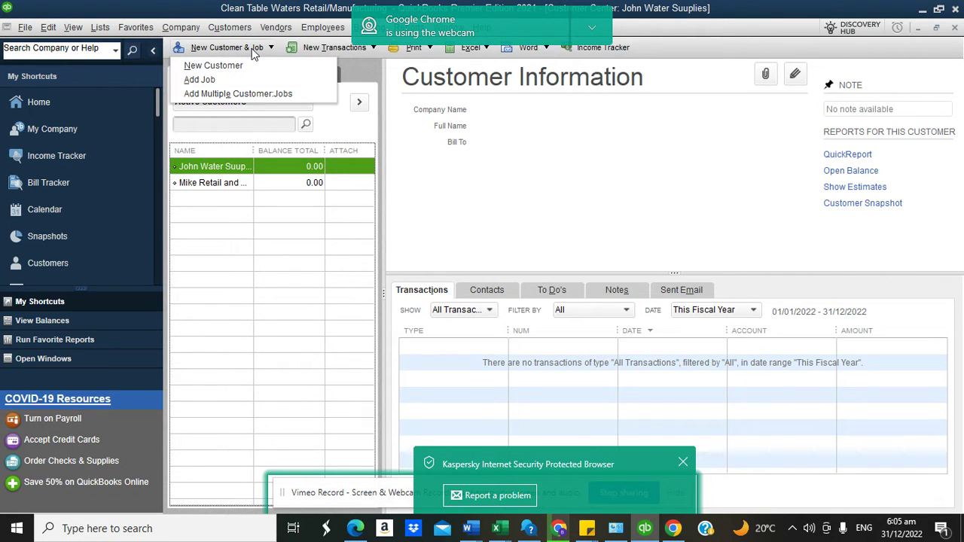
left_click(446, 151)
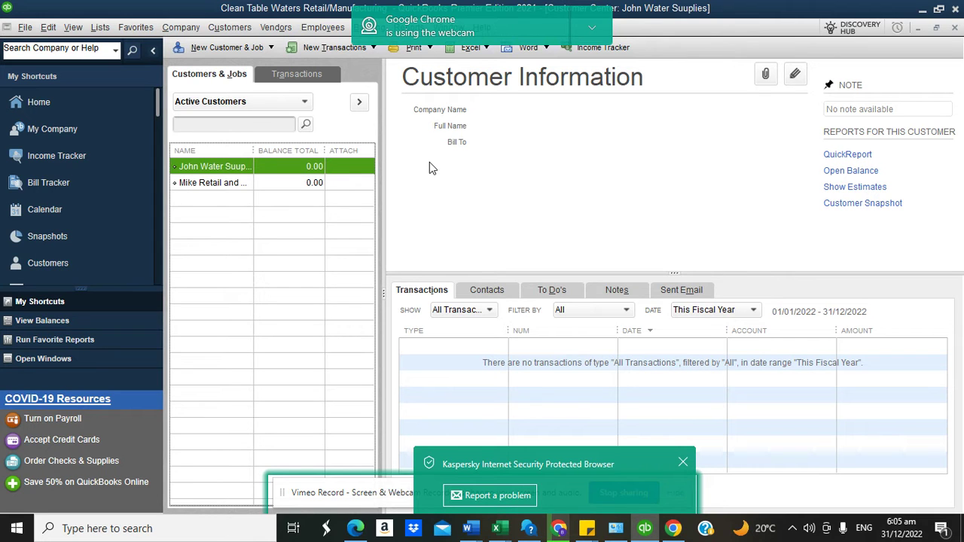
left_click(212, 48)
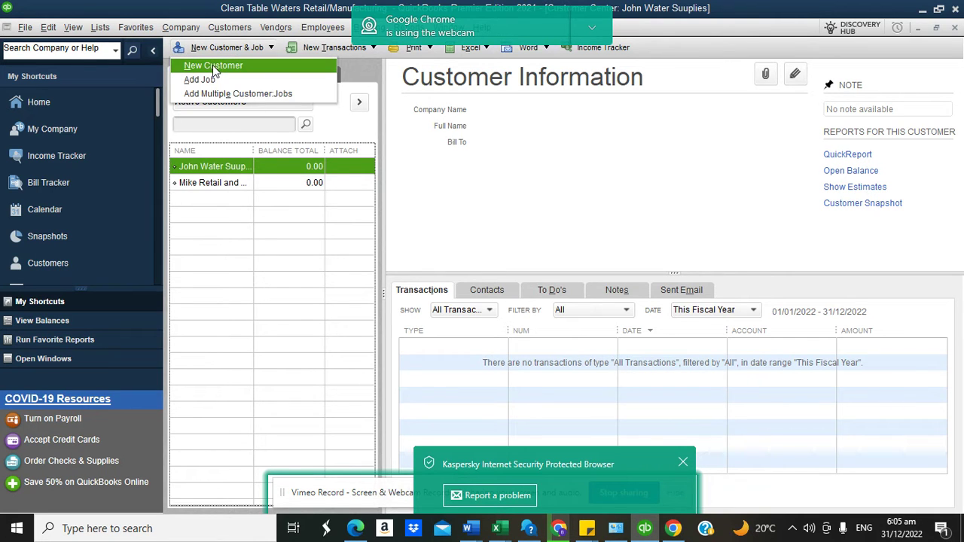
left_click(213, 65)
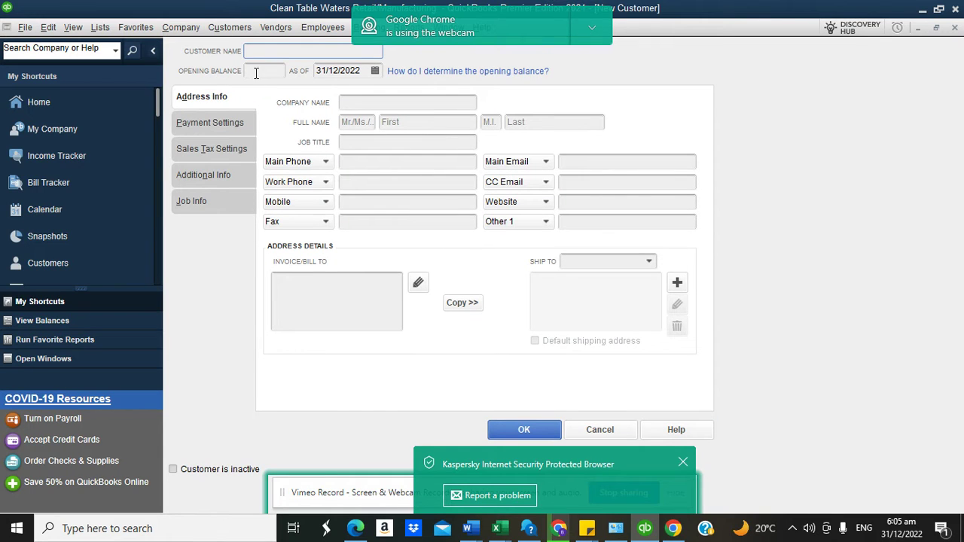
left_click(256, 72)
left_click(262, 53)
type("All Water Company")
left_click(266, 72)
type("23")
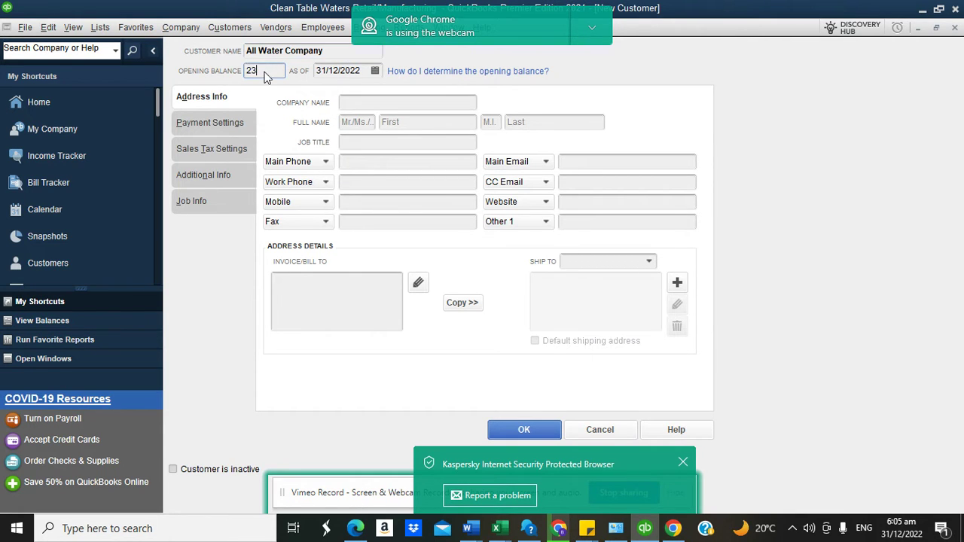
type("0000")
left_click(332, 282)
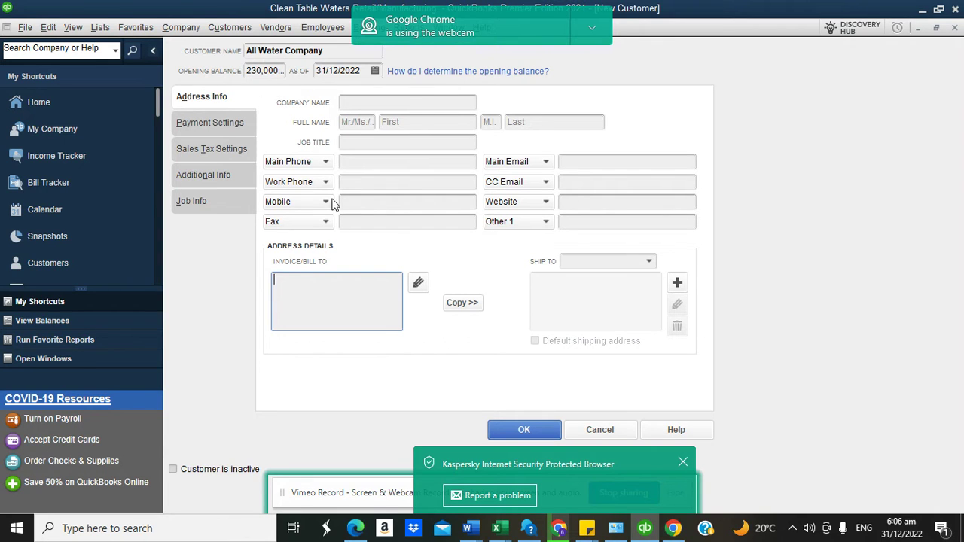
Look through the new customer's address, payment, sales tax, additional and job information pages.
left_click(367, 102)
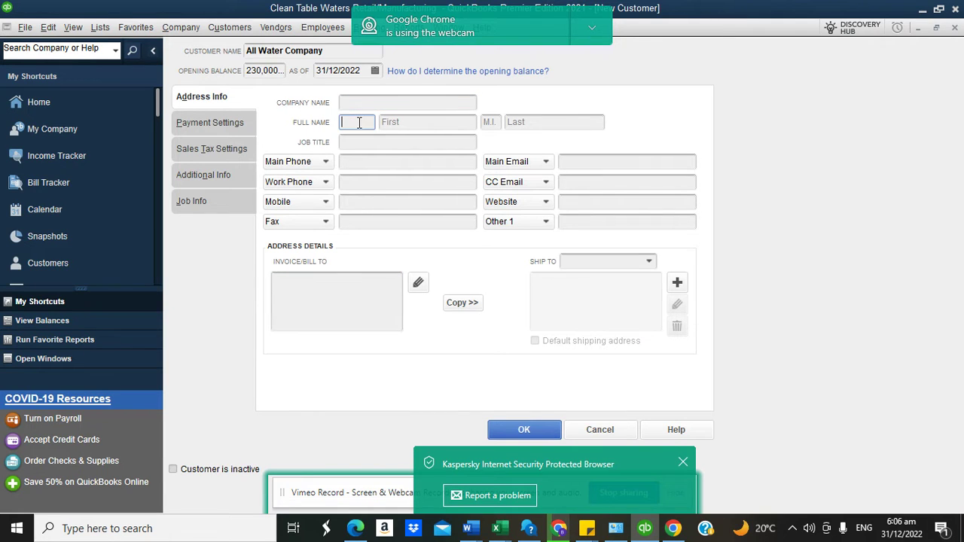
left_click(360, 122)
left_click(212, 128)
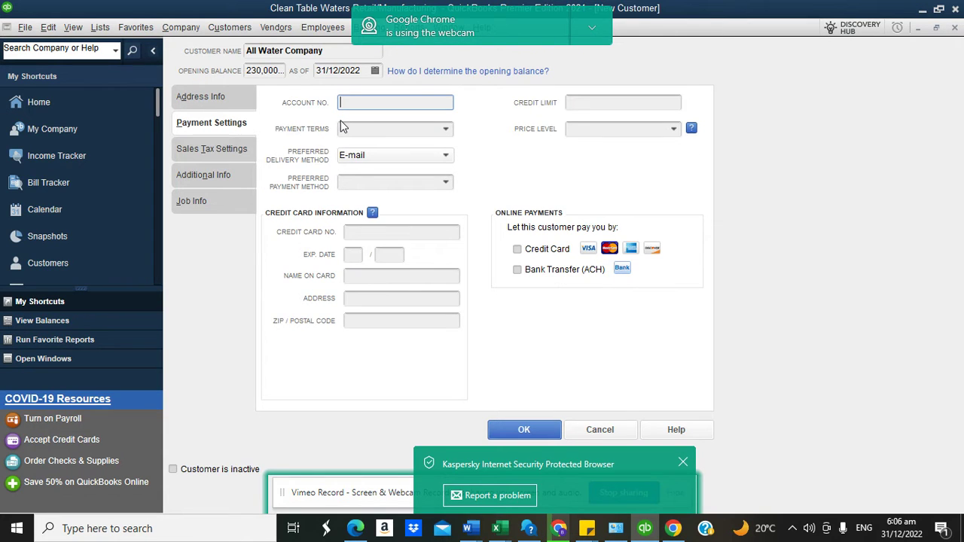
left_click(232, 147)
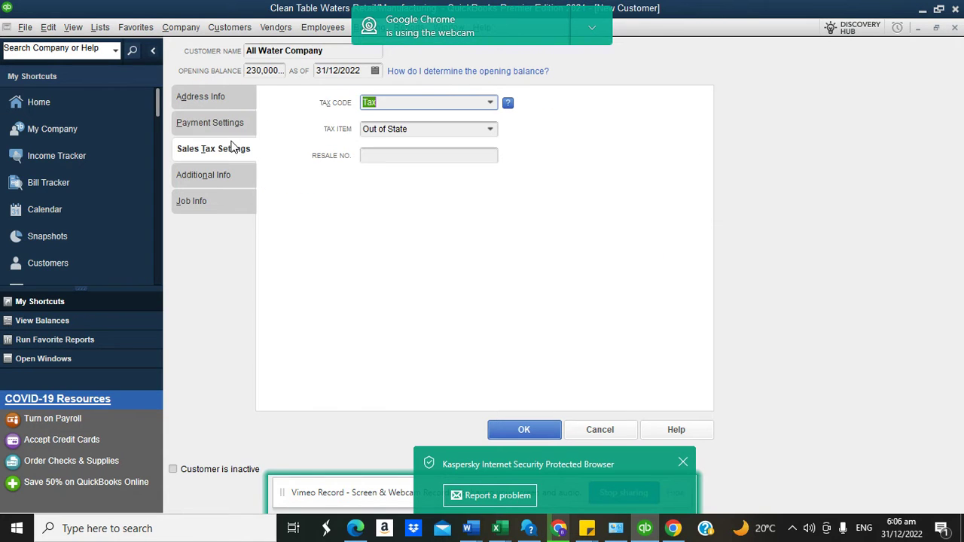
left_click(214, 183)
left_click(213, 202)
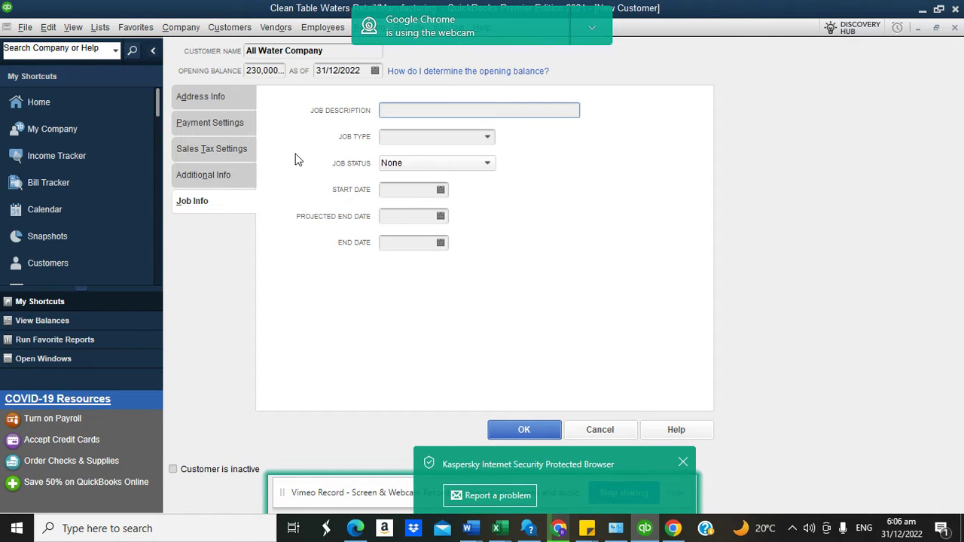
left_click(218, 98)
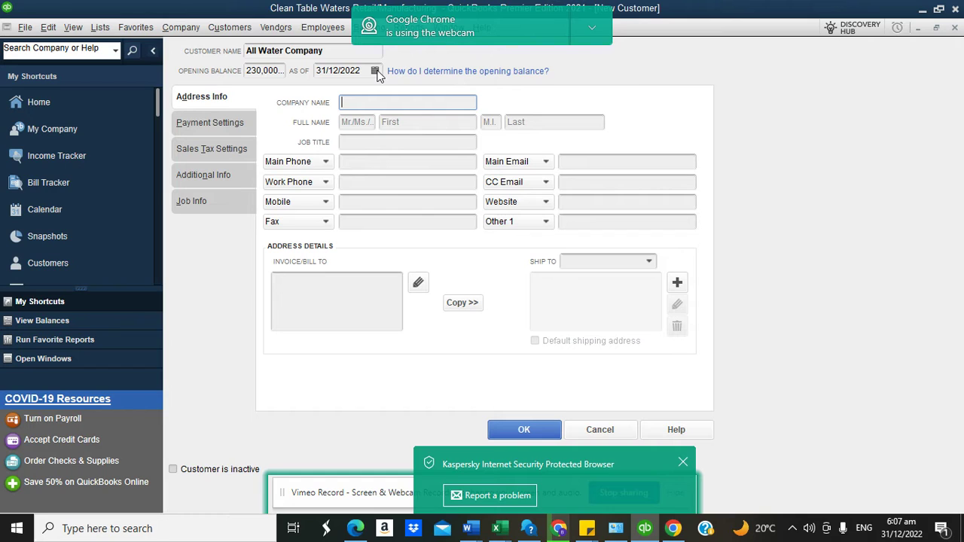
Save the All Water Company record and slightly widen the customer list's Name column.
left_click(532, 435)
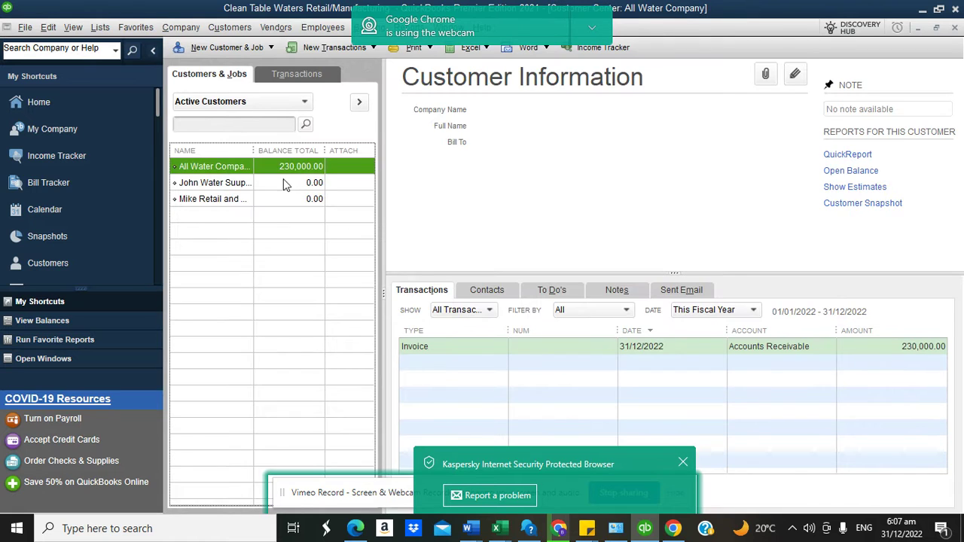
left_click_drag(254, 150, 276, 150)
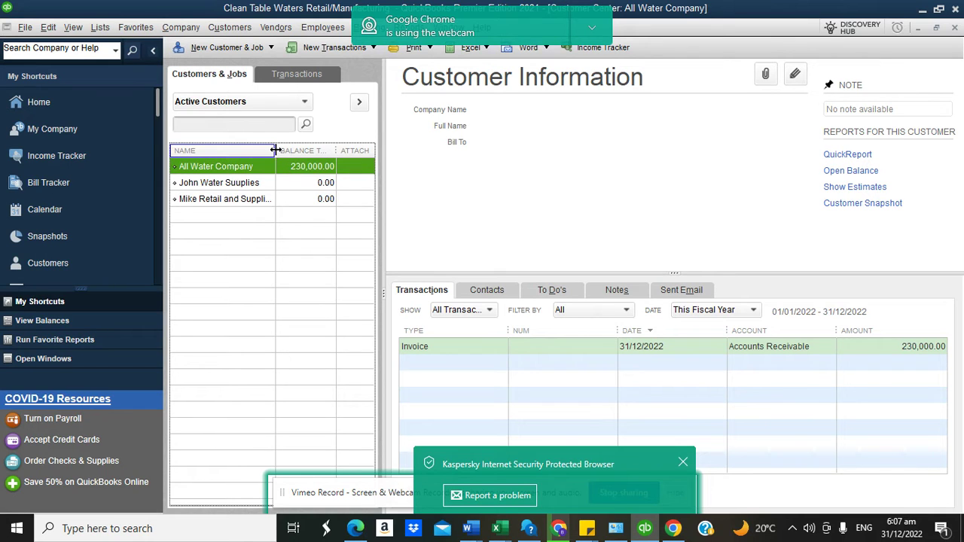
left_click_drag(275, 149, 263, 149)
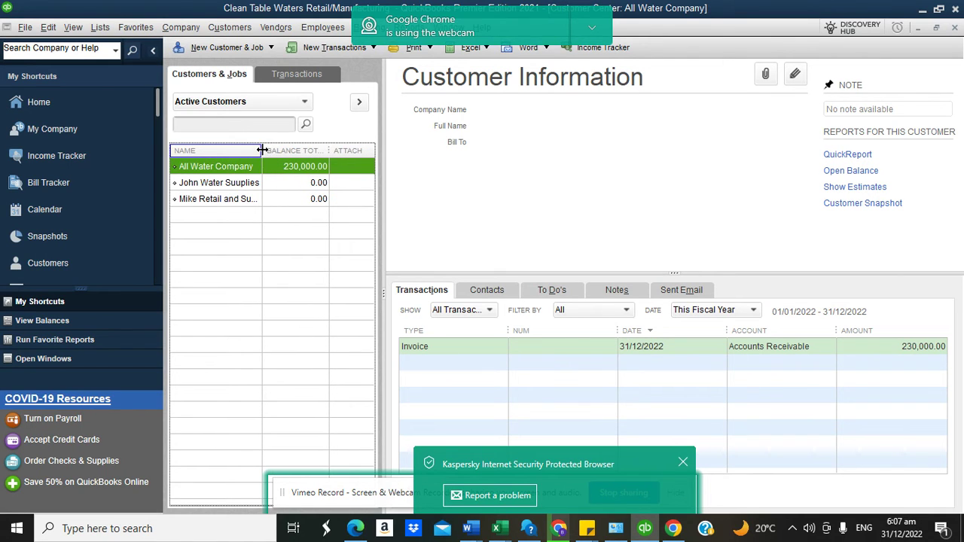
Add a customer named Nesto Limited with an opening balance of 450000 and save the record.
left_click(222, 45)
left_click(223, 76)
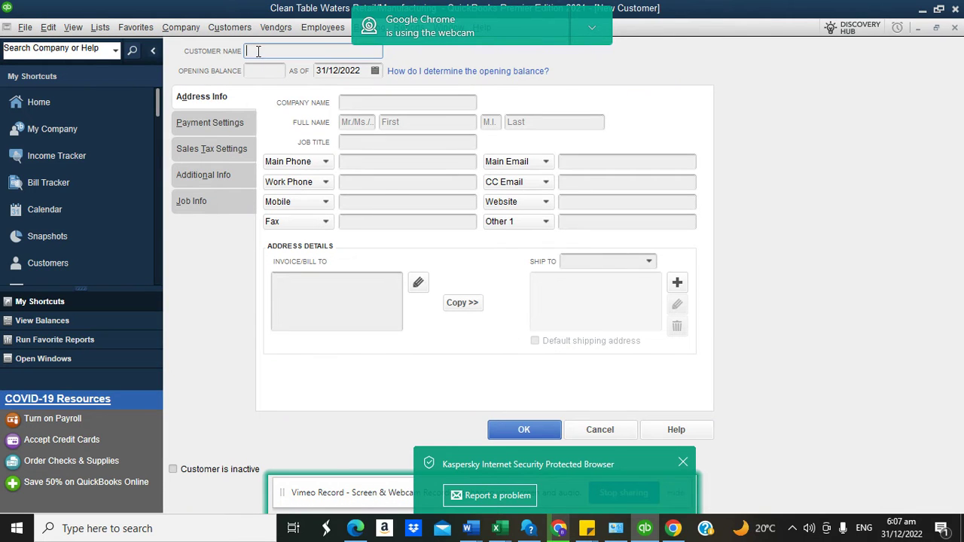
type("Nesto Limited")
left_click(280, 70)
type("450000")
left_click(306, 283)
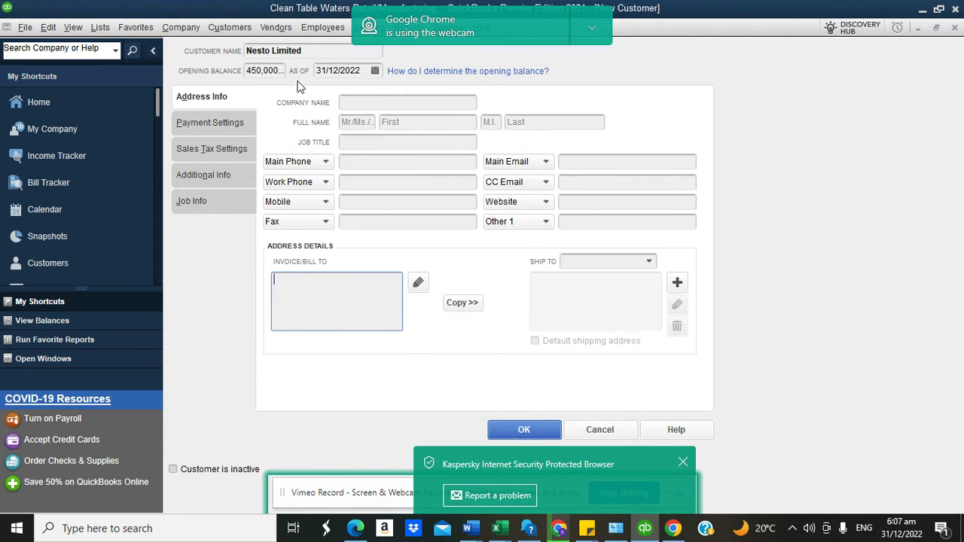
left_click(517, 433)
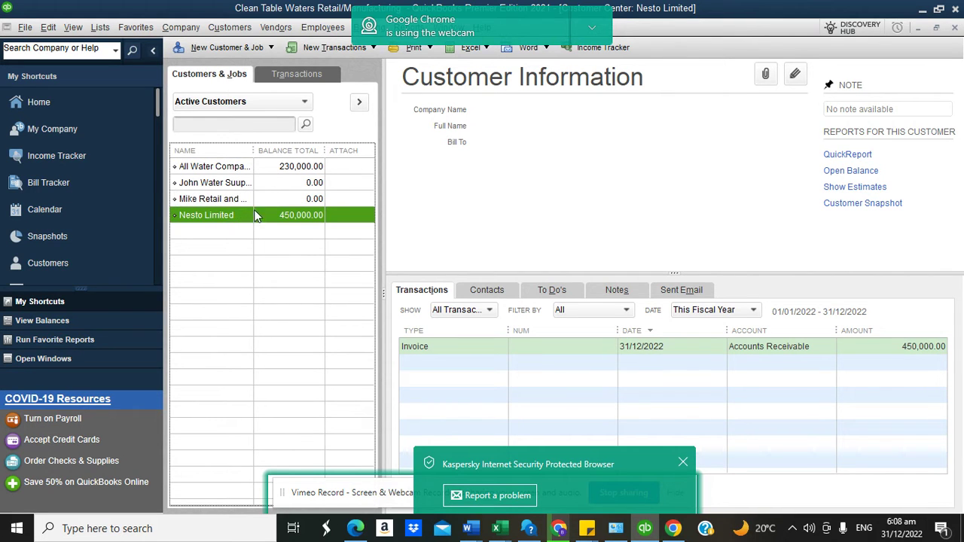
Open the multiple-customer entry list and remove every displayed column except Name in its column settings.
left_click(233, 48)
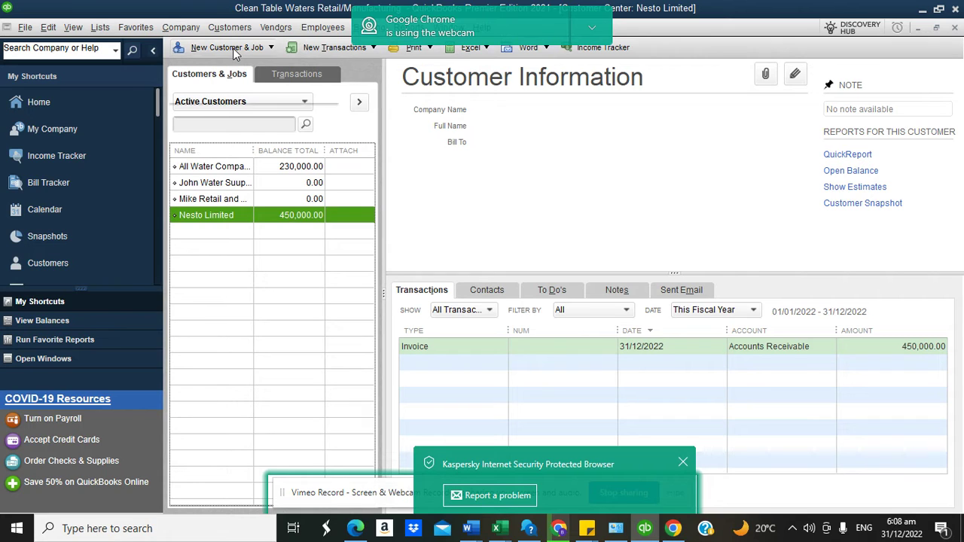
left_click(235, 95)
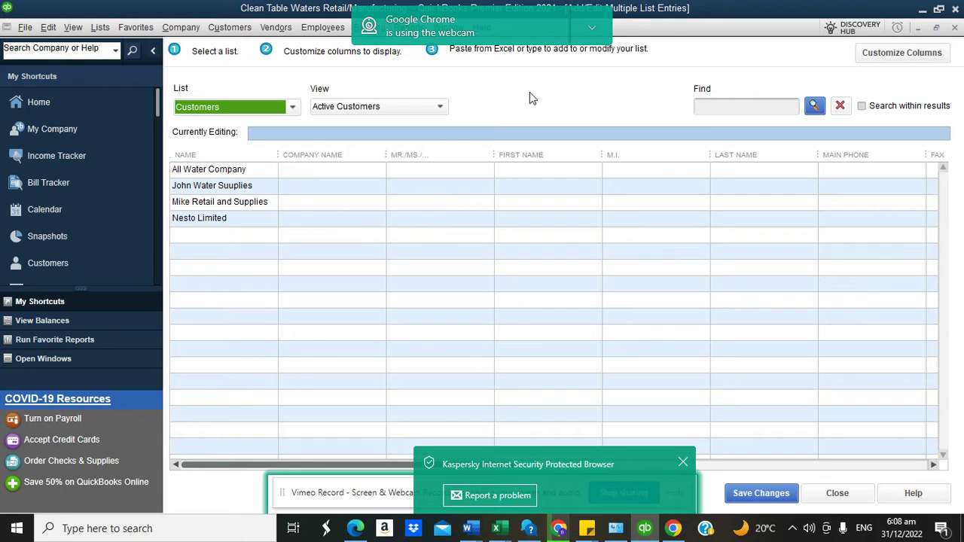
left_click(893, 52)
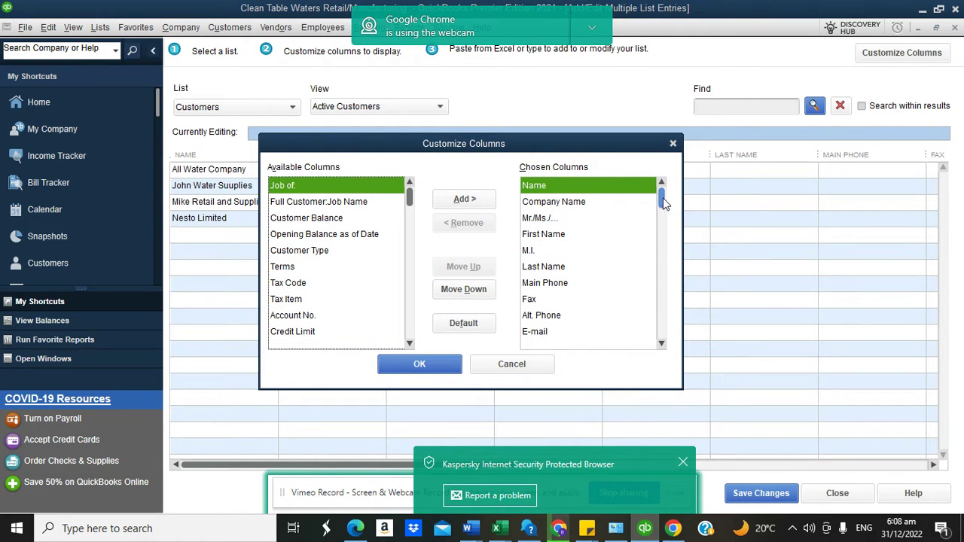
left_click_drag(663, 203, 638, 191)
left_click(544, 201)
left_click(486, 223)
left_click(486, 223)
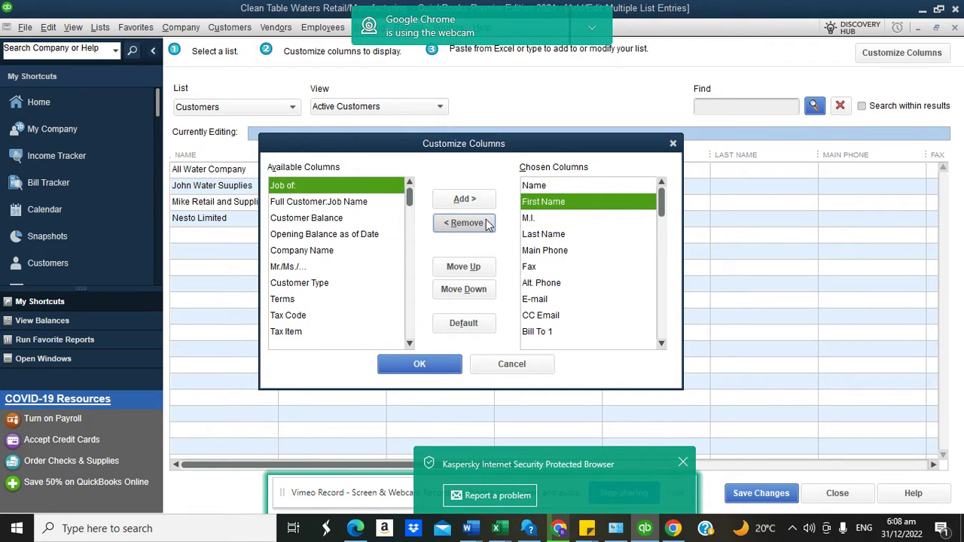
left_click(486, 223)
left_click(486, 223)
double_click(486, 223)
triple_click(486, 223)
triple_click(486, 223)
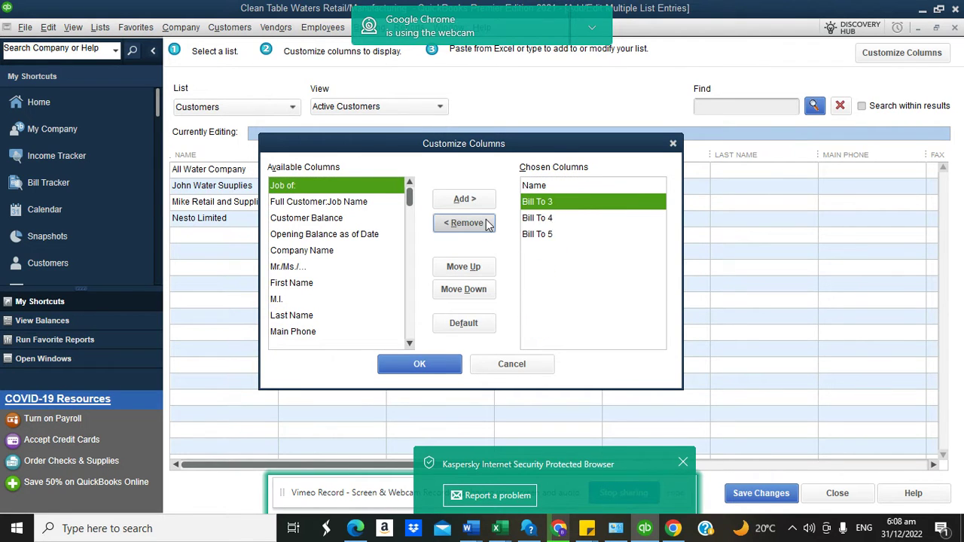
double_click(486, 223)
left_click(486, 223)
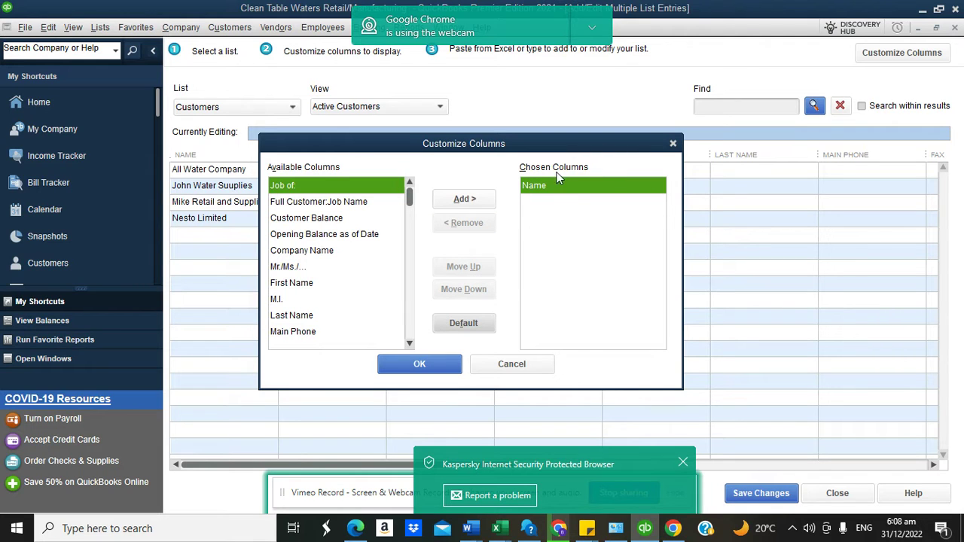
Add the Customer Balance and Opening Balance as of Date columns to the list and narrow the Name column.
left_click(306, 219)
left_click(452, 199)
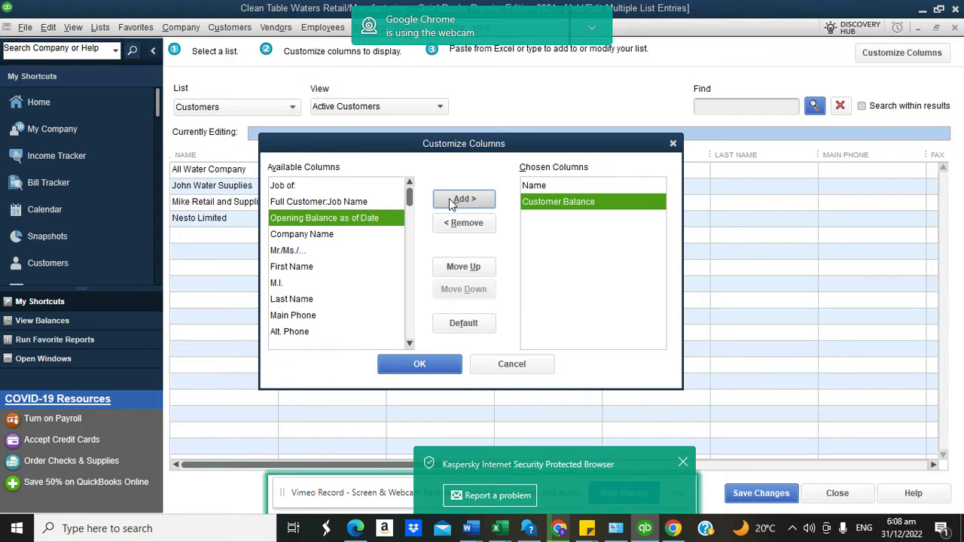
left_click(450, 202)
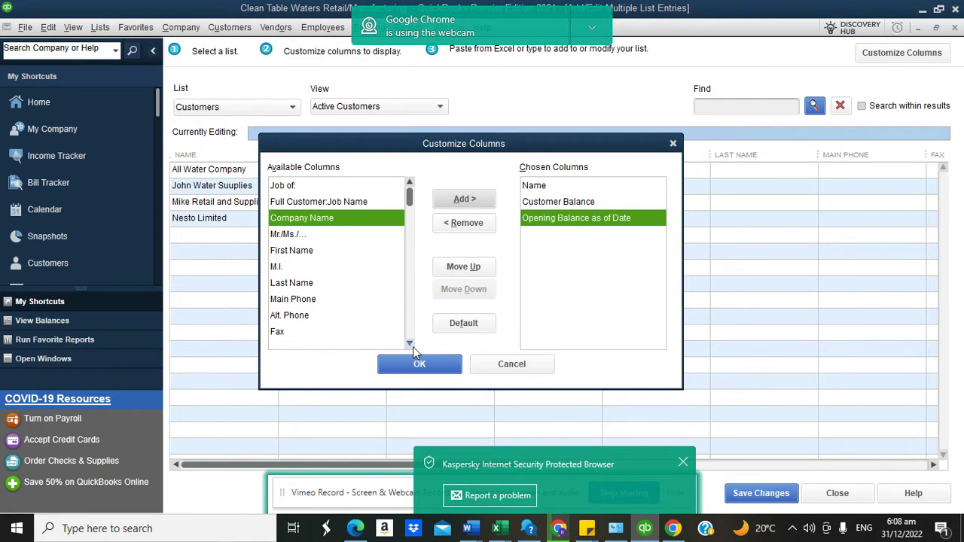
left_click(413, 367)
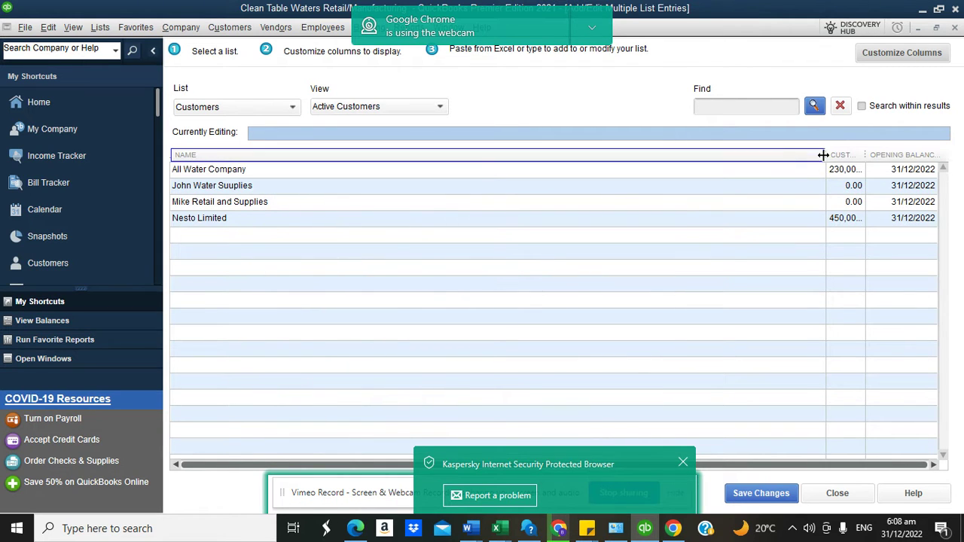
left_click_drag(823, 155, 362, 186)
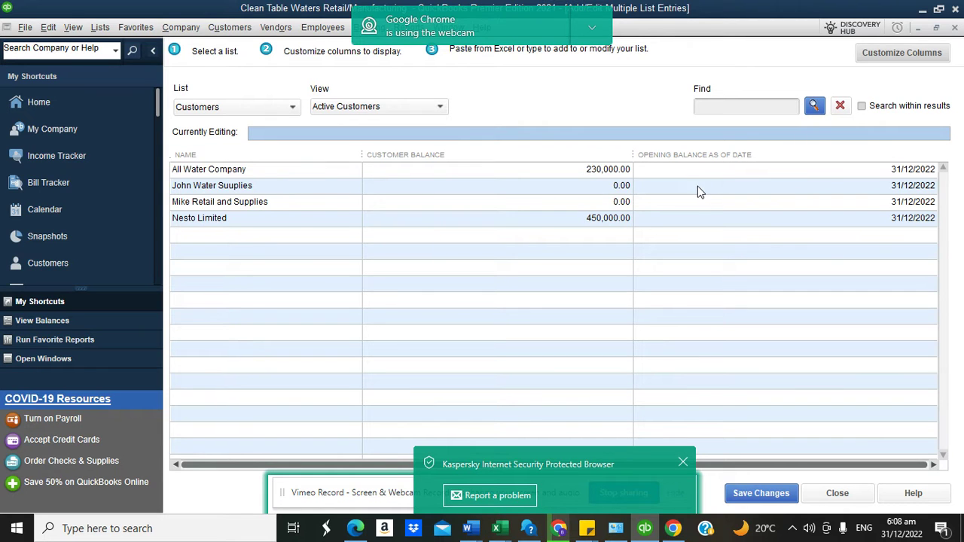
Check the customer list's column settings without changing them and close the multiple-entry list.
left_click(907, 58)
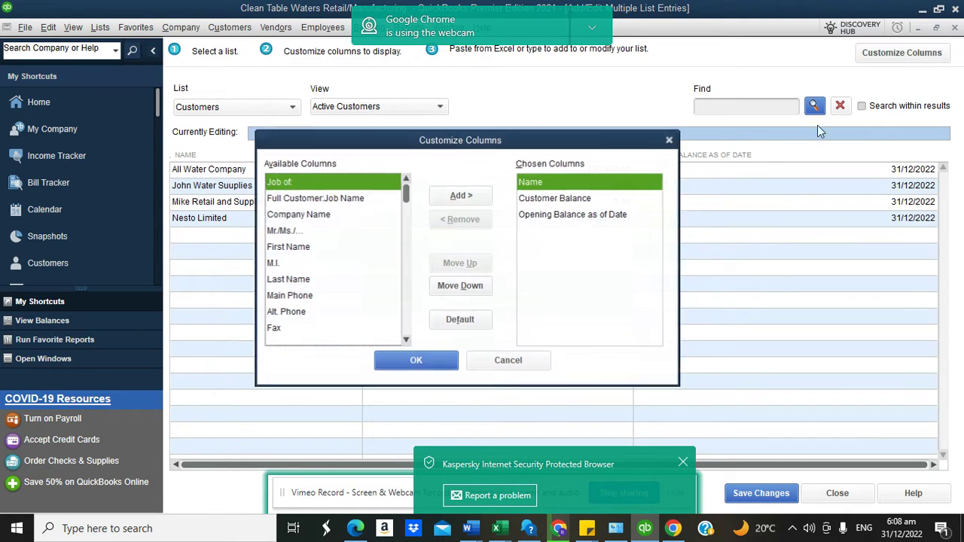
left_click(670, 142)
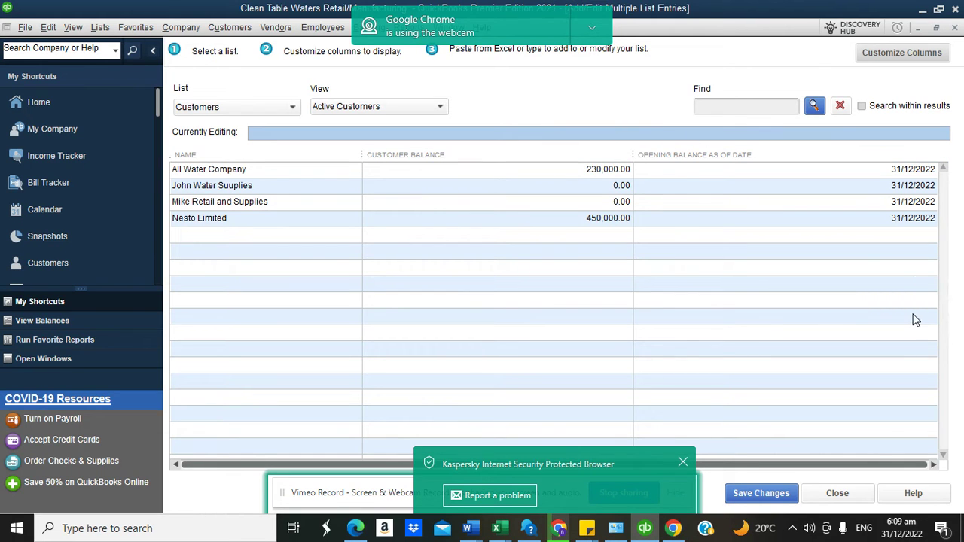
left_click(837, 494)
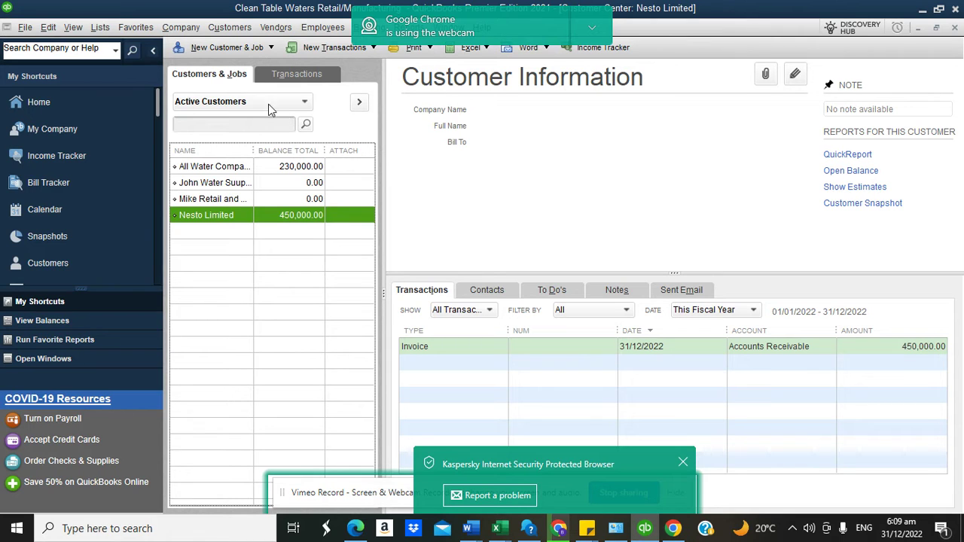
Add a customer named TCL Limited with an opening balance of -900000 and save the record.
left_click(221, 48)
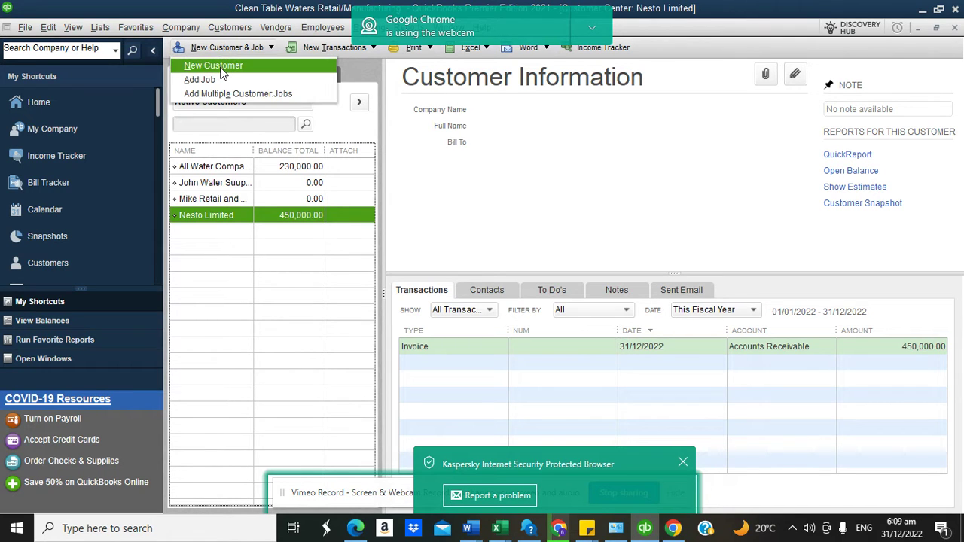
left_click(220, 67)
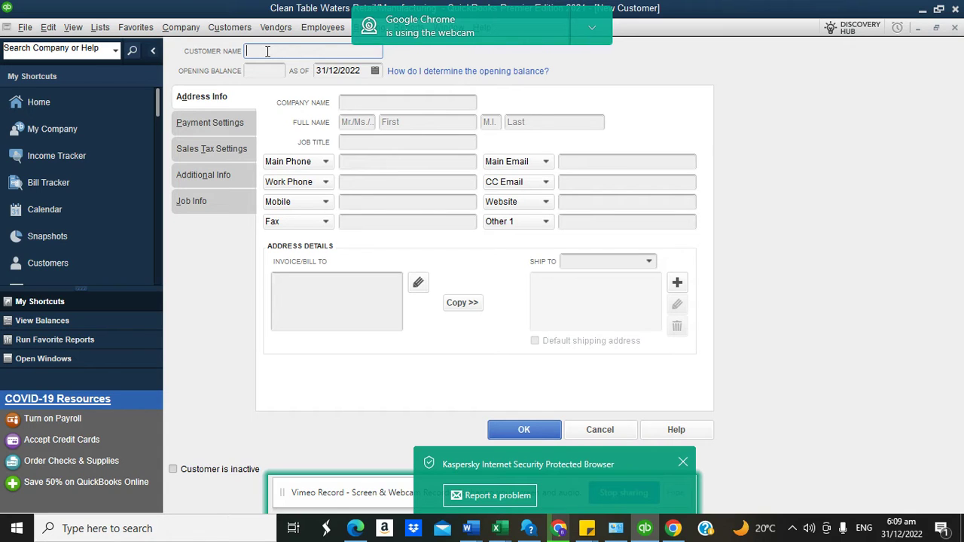
type("TCL Limited")
left_click(255, 71)
type("-900000")
left_click(251, 70)
key("BackSpace")
left_click(247, 69)
type("-900000")
left_click(528, 427)
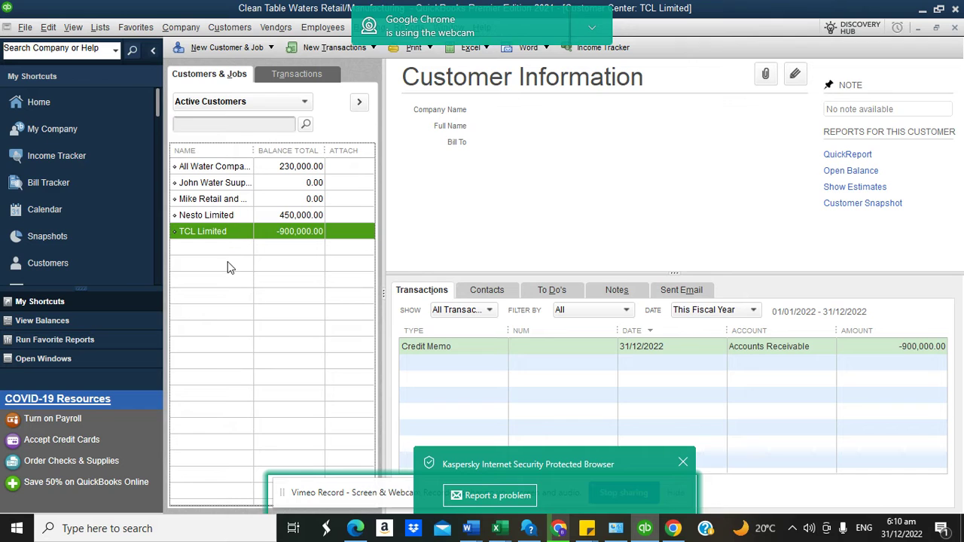
In the Vendor Center, add and save vendor Raw Supplies Limited with an opening balance of 567000, and widen the vendor list's Name column.
left_click(86, 107)
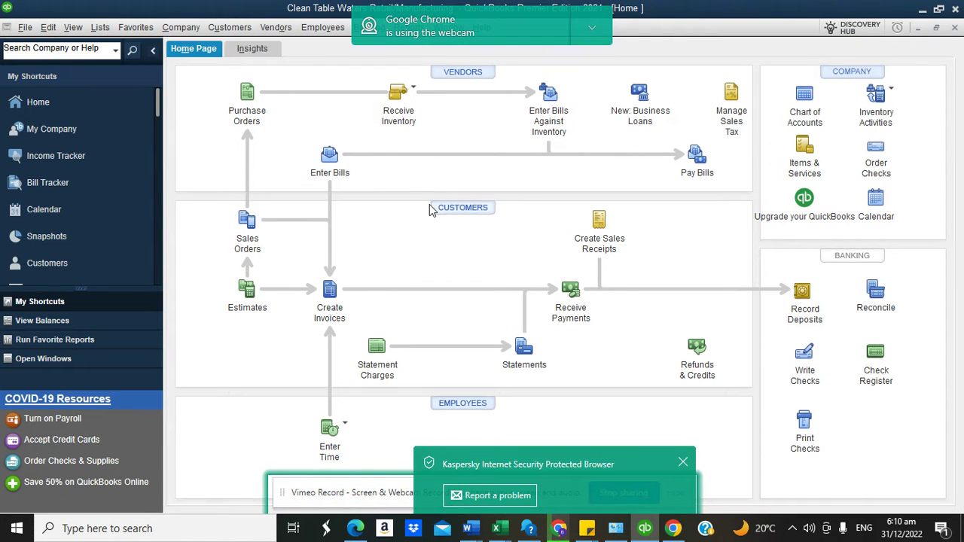
left_click(463, 73)
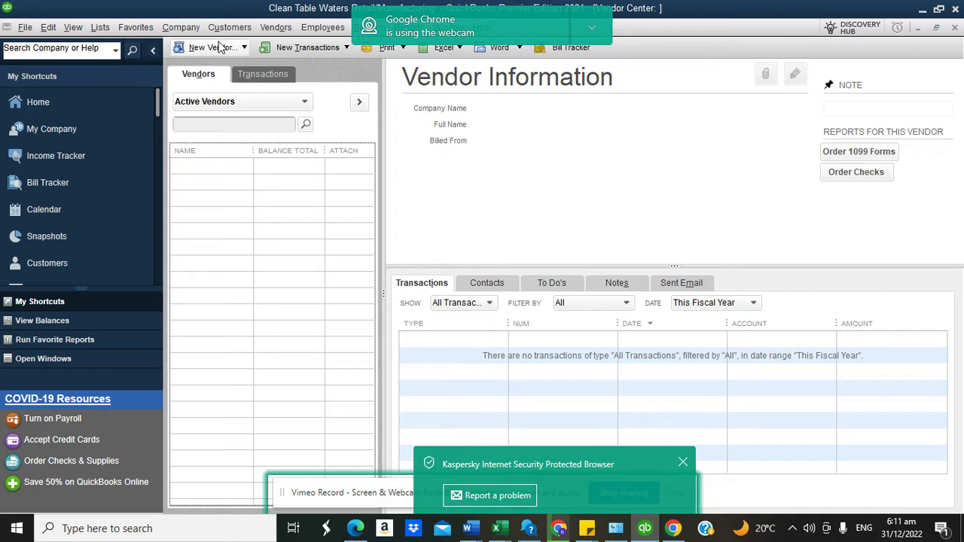
left_click(219, 47)
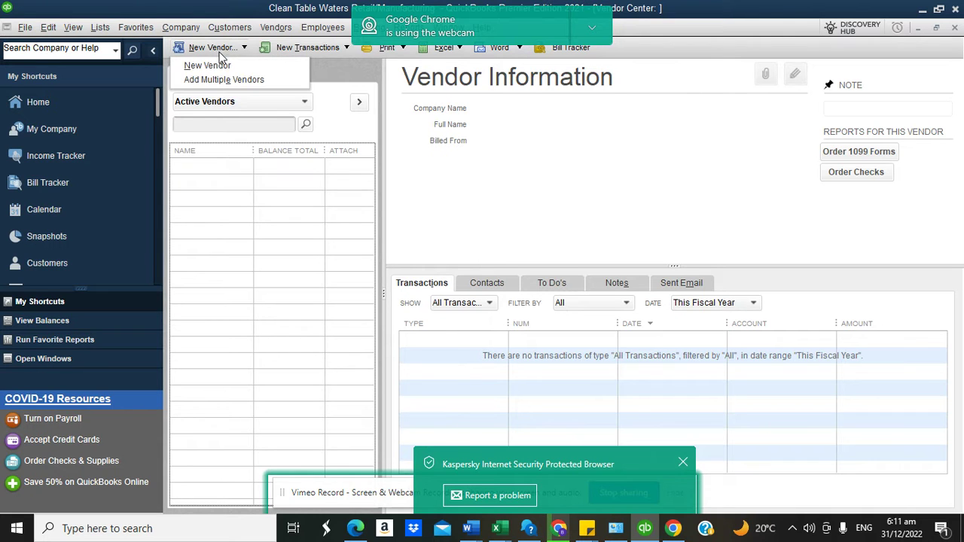
left_click(223, 71)
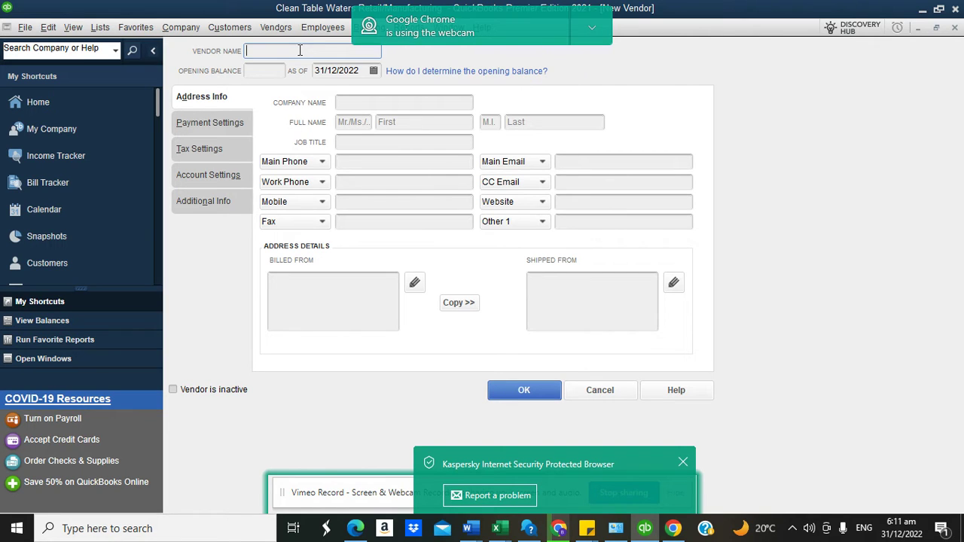
type("Raw Supplies Limited")
left_click(259, 73)
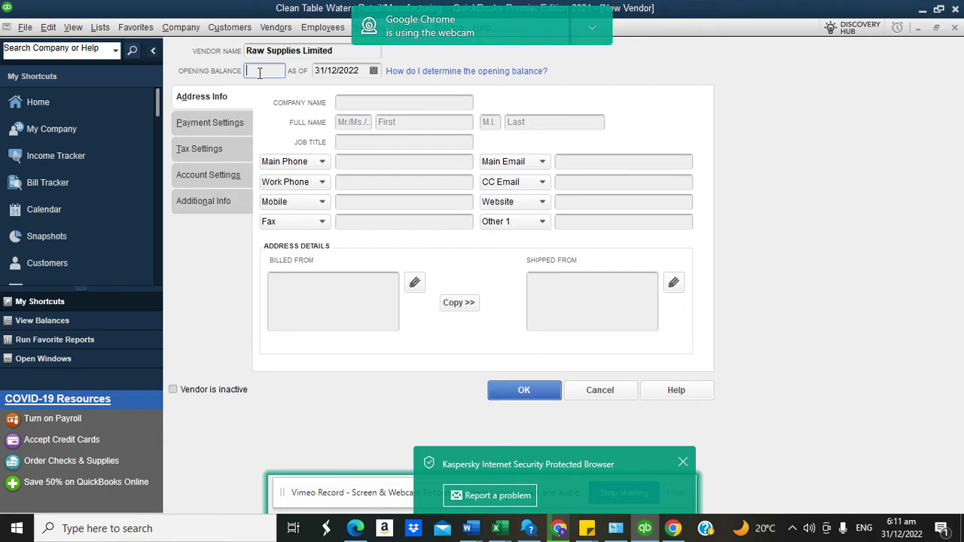
type("567000")
left_click(364, 289)
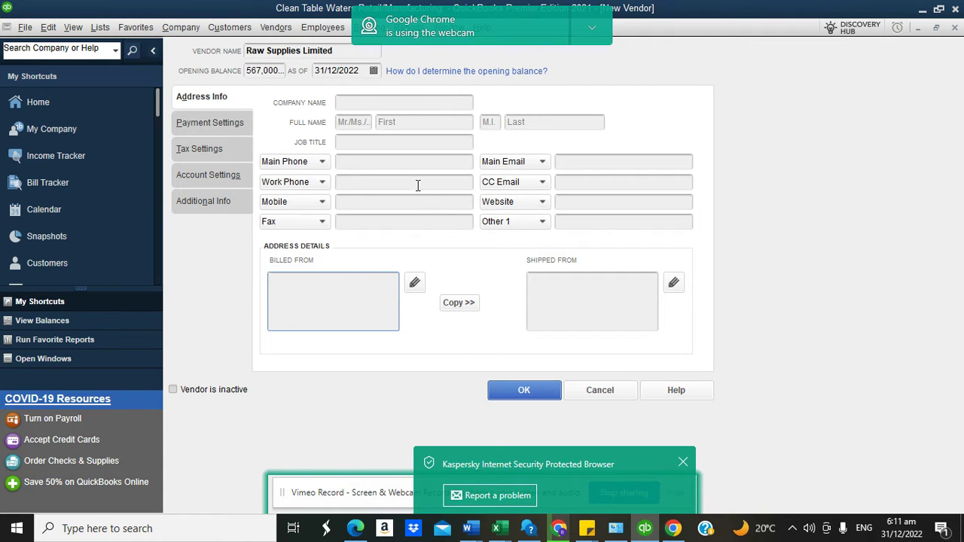
left_click(508, 390)
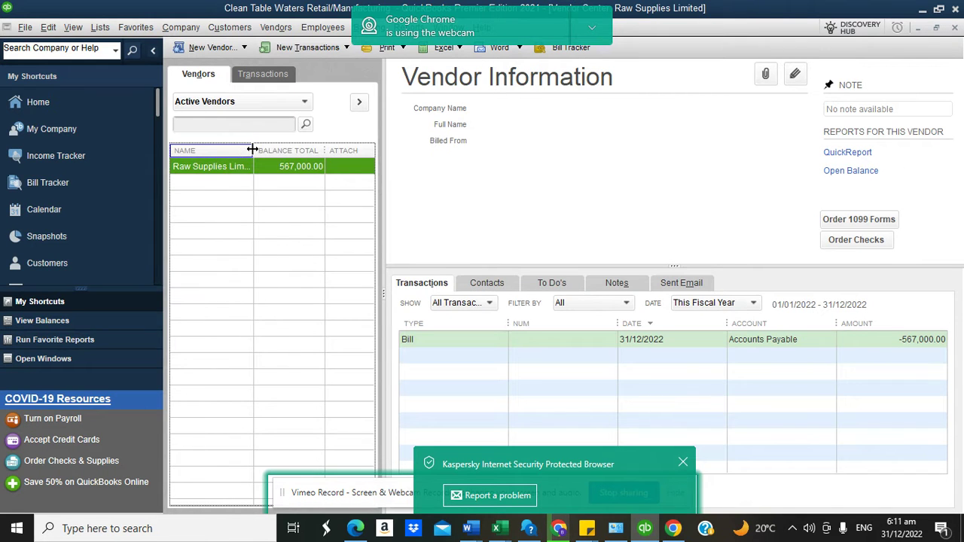
left_click_drag(253, 149, 290, 150)
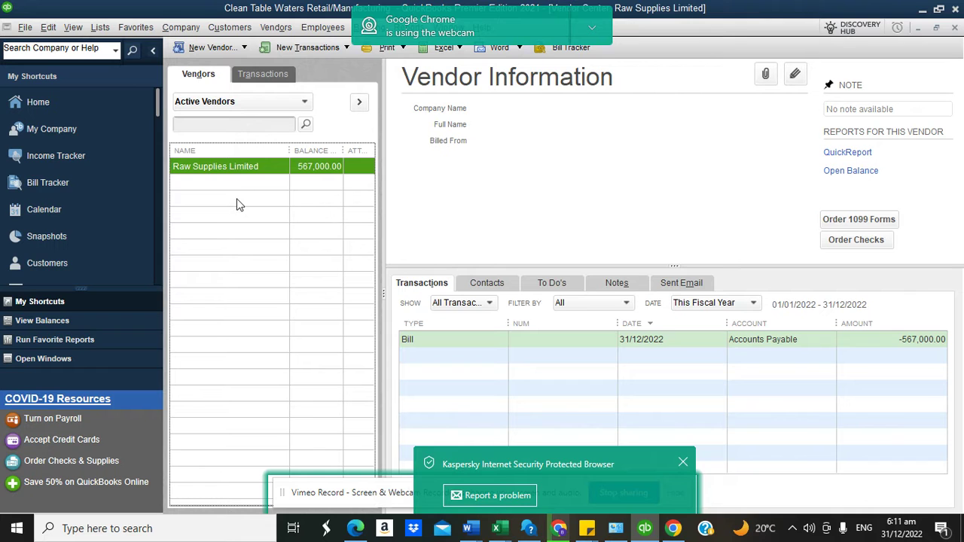
Add and save a vendor named KLB Professional Services with an opening balance of 670000, and slightly widen the Name column.
left_click(226, 51)
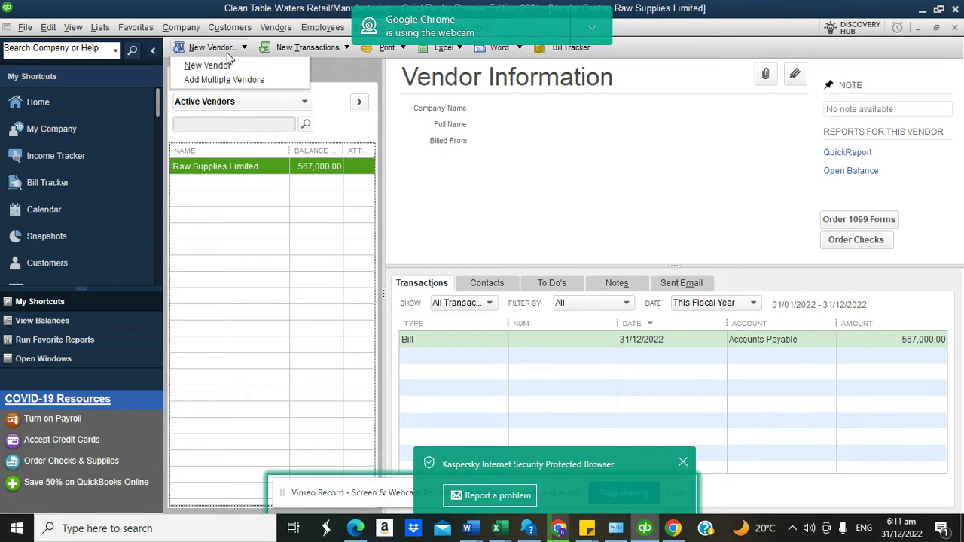
left_click(207, 67)
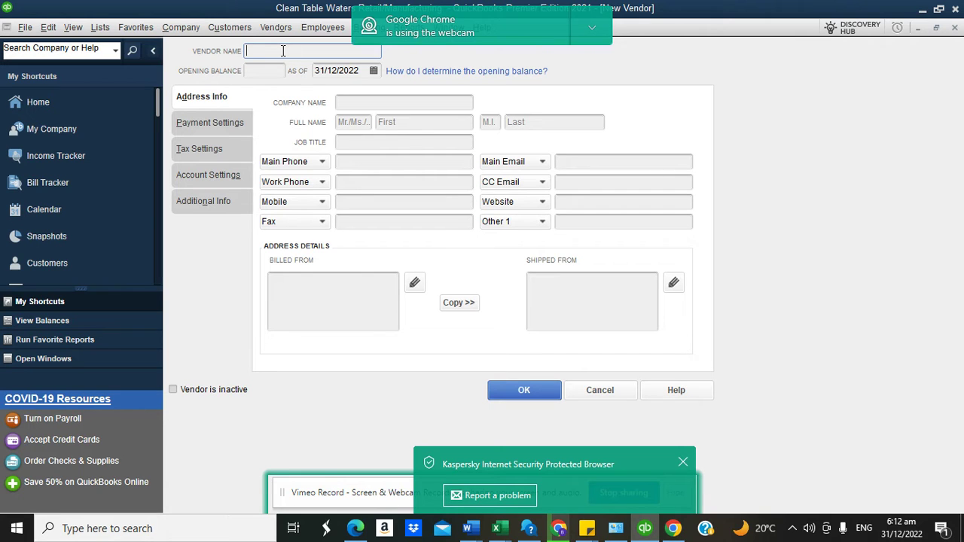
type("KLB Professional Services")
left_click(271, 75)
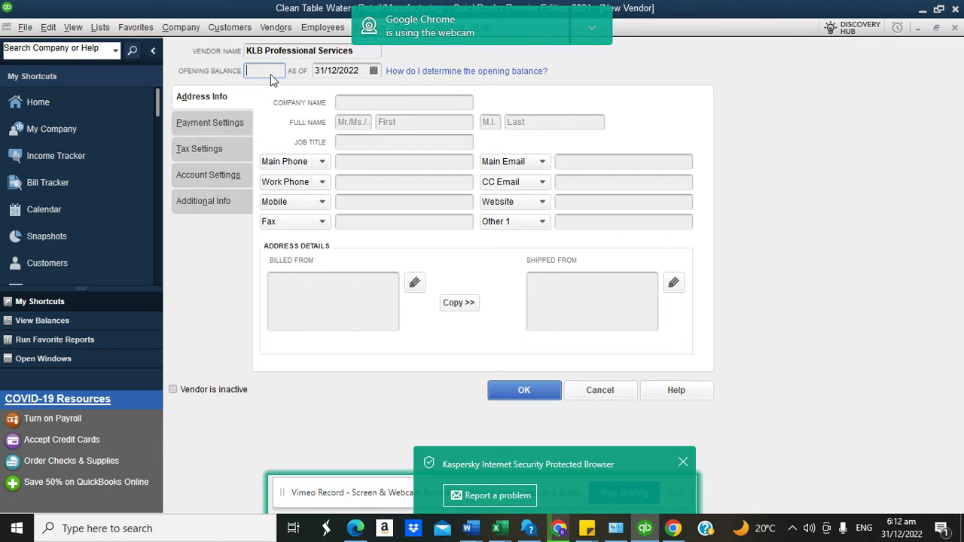
type("670000")
left_click(329, 294)
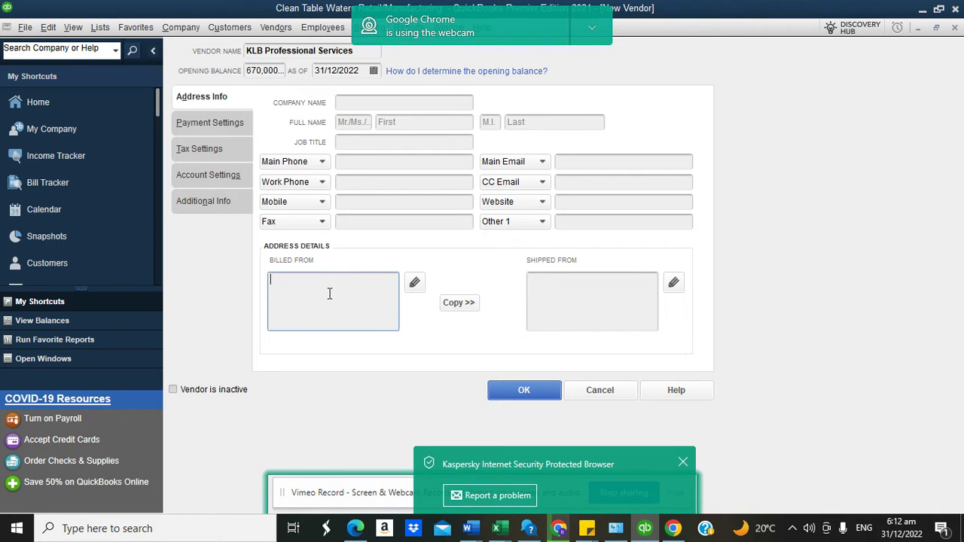
left_click(537, 391)
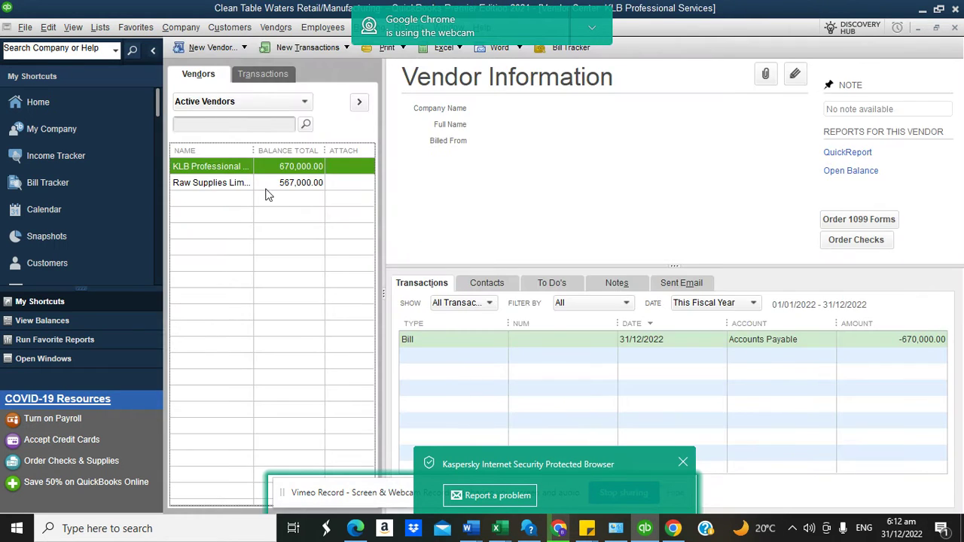
mouse_move(258, 148)
left_mouse_down()
mouse_move(246, 148)
mouse_move(260, 148)
left_mouse_up()
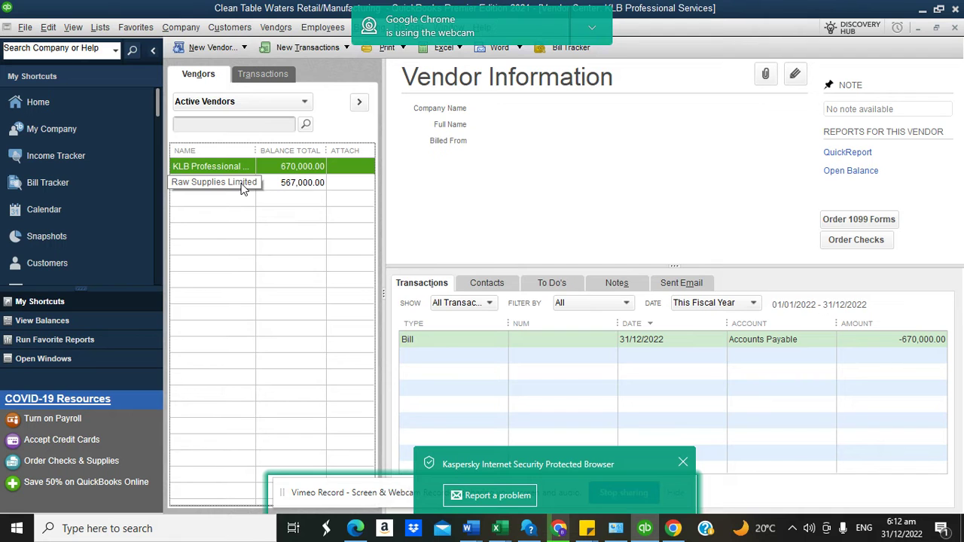
Open the Item List, dismiss the browser protection notice and start a new item of type Inventory Part.
left_click(94, 98)
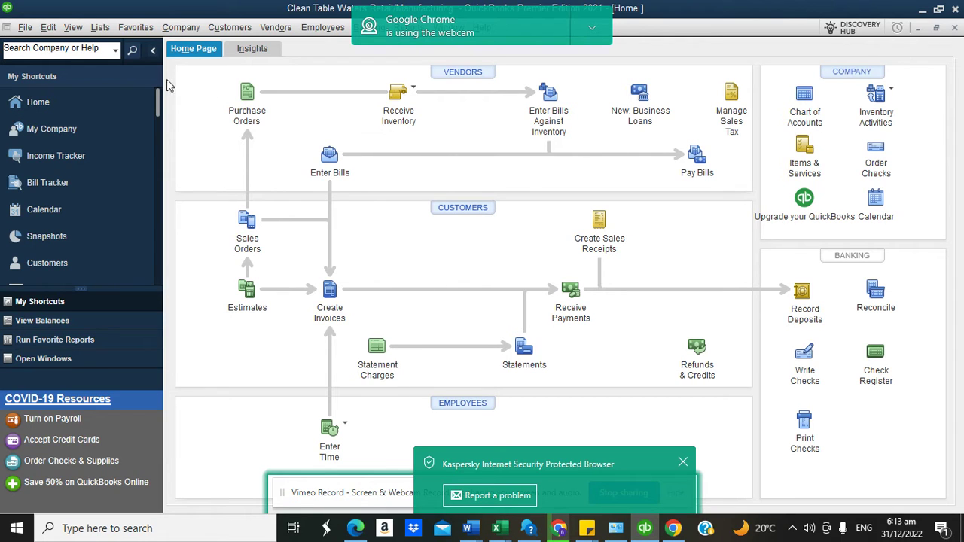
left_click(95, 28)
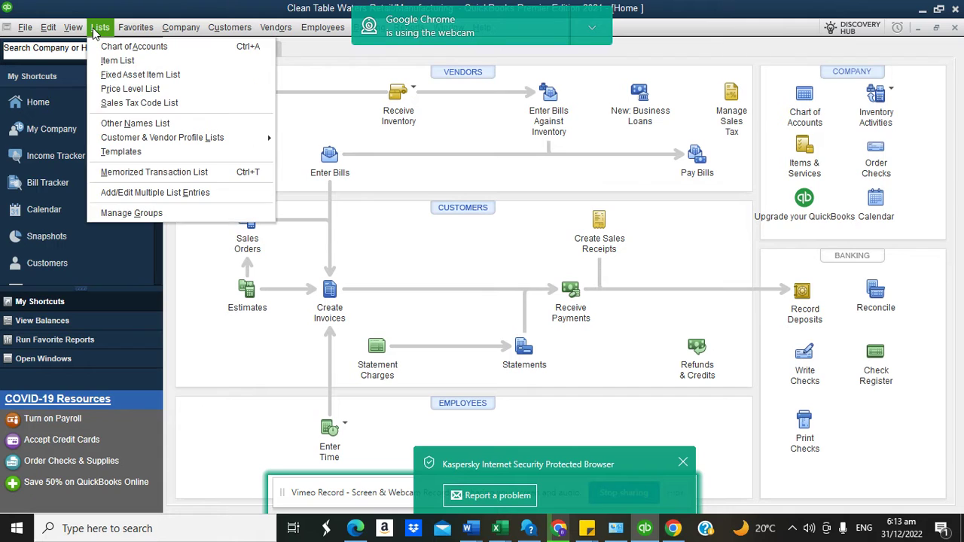
left_click(116, 66)
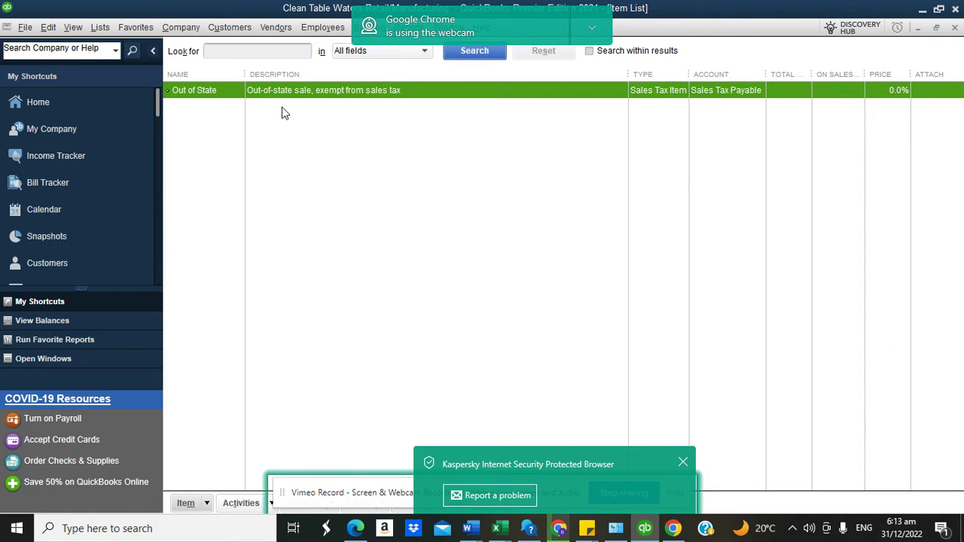
left_click(684, 463)
left_click(207, 504)
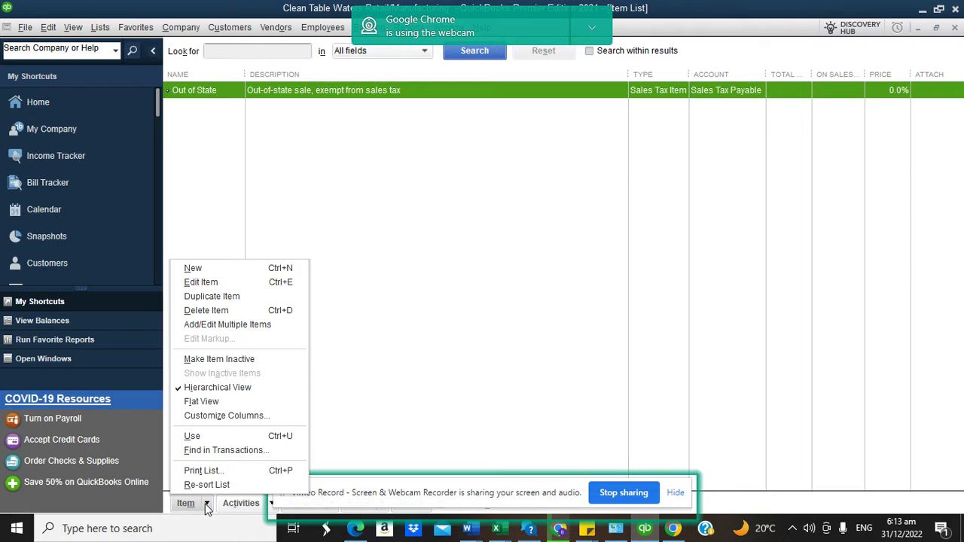
left_click(197, 270)
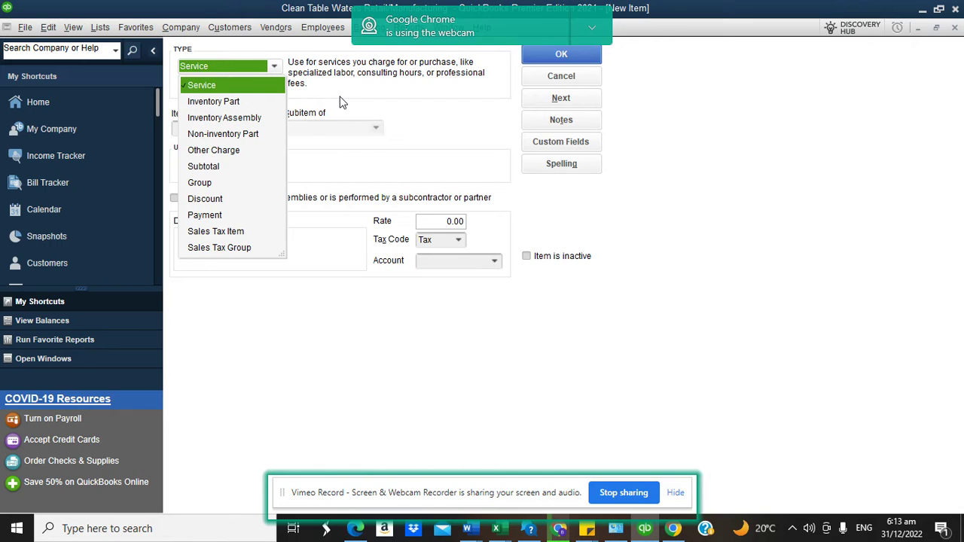
left_click(225, 101)
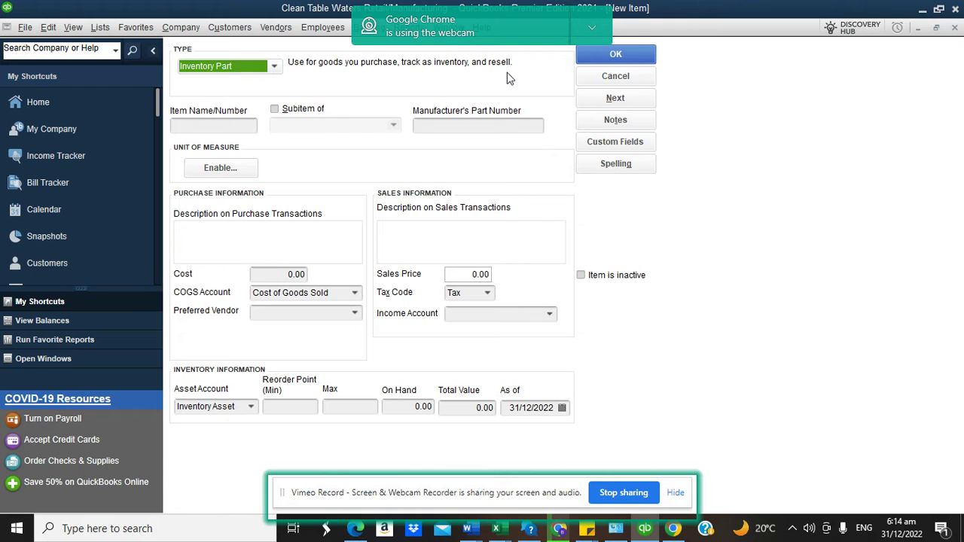
Compare the Inventory Part and Inventory Assembly forms for the new item, return to Inventory Part and make its item name field active.
left_click(276, 67)
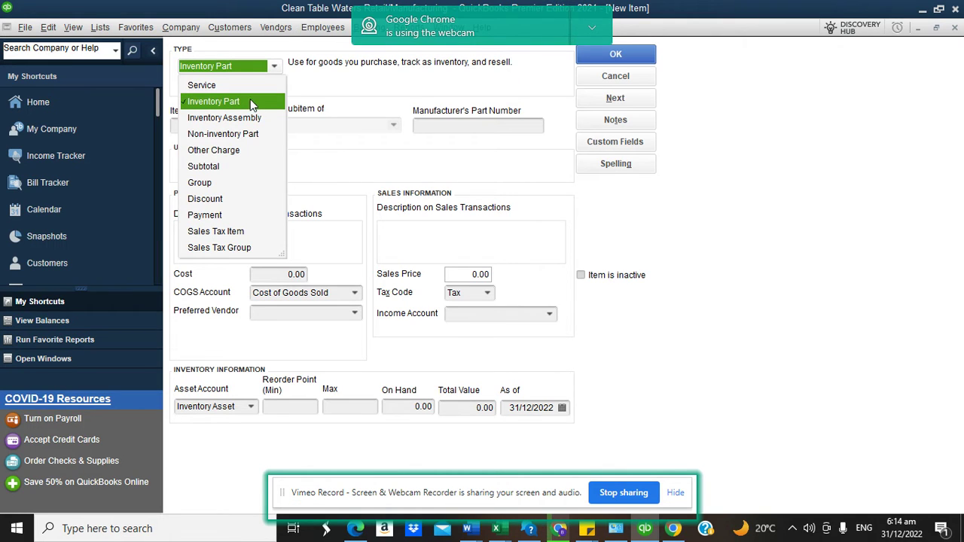
left_click(326, 90)
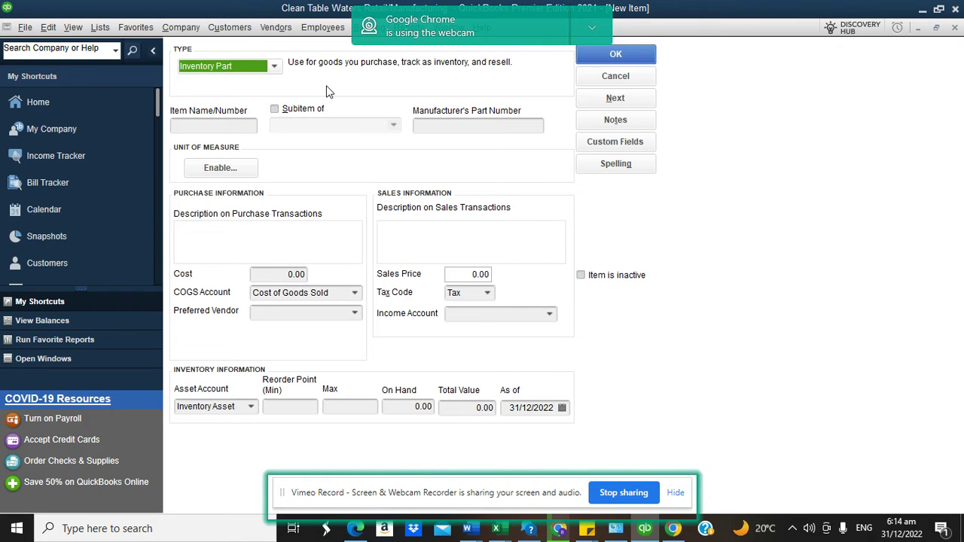
left_click(274, 68)
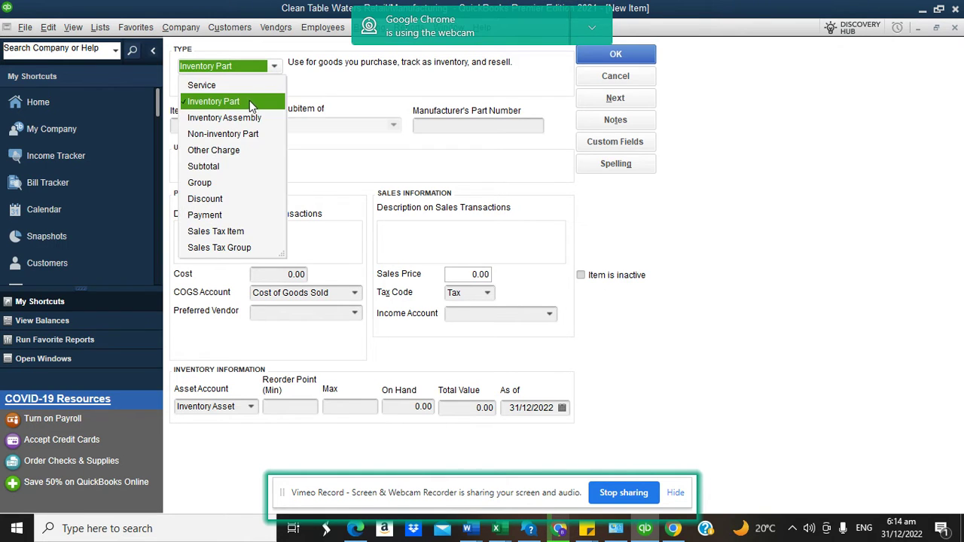
left_click(247, 102)
left_click(276, 67)
left_click(236, 119)
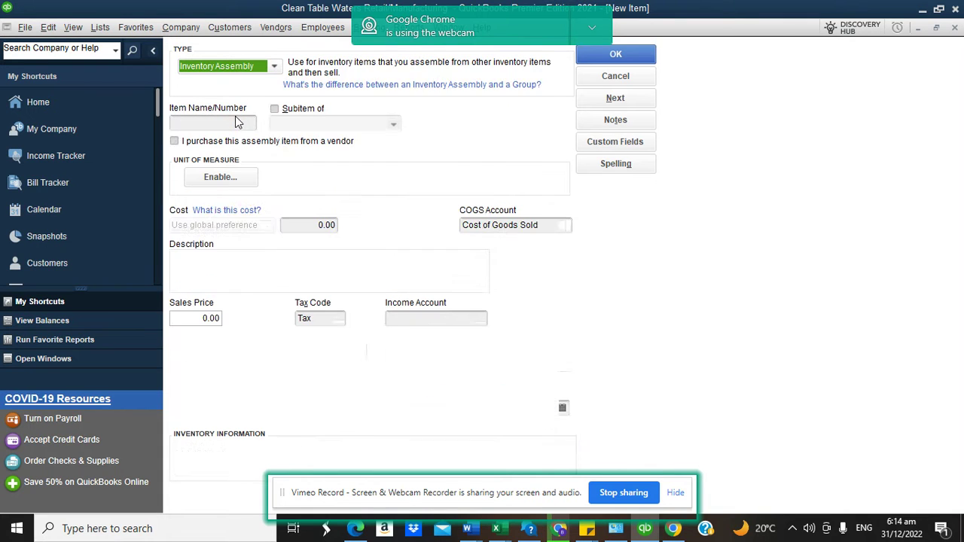
left_click(276, 68)
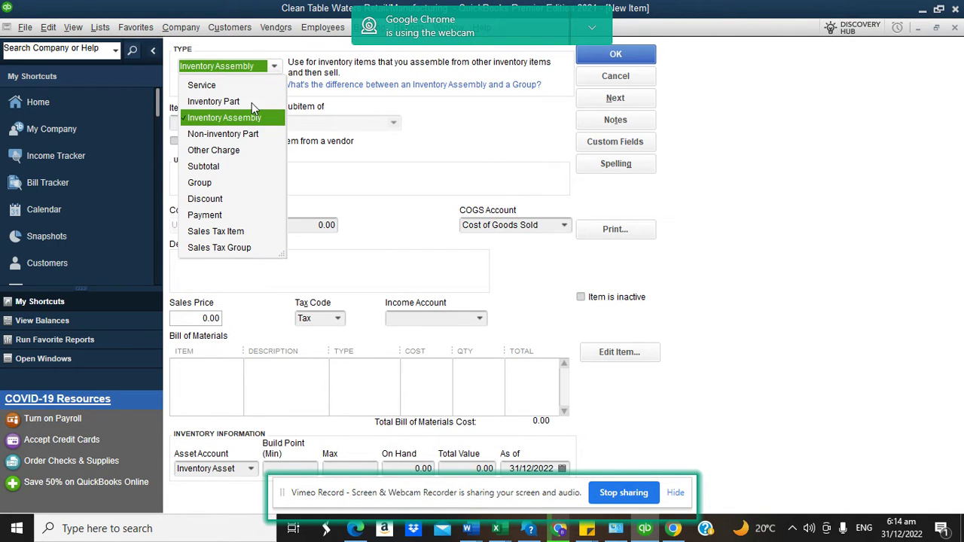
left_click(226, 103)
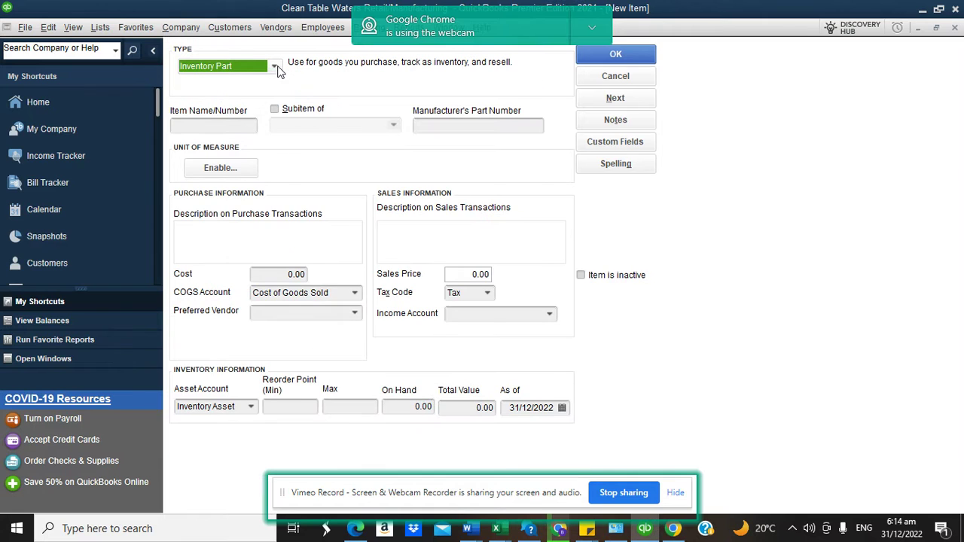
left_click(274, 68)
left_click(251, 119)
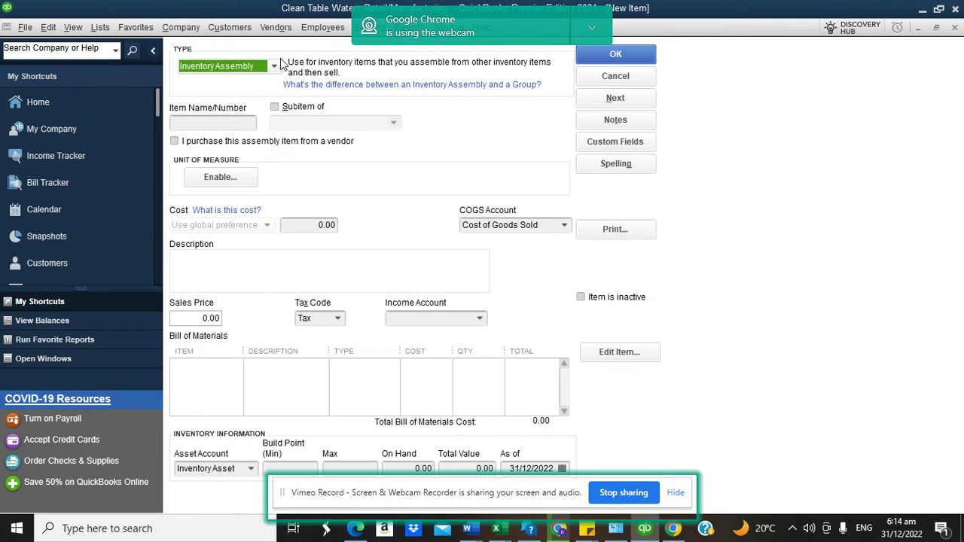
left_click(275, 67)
left_click(242, 102)
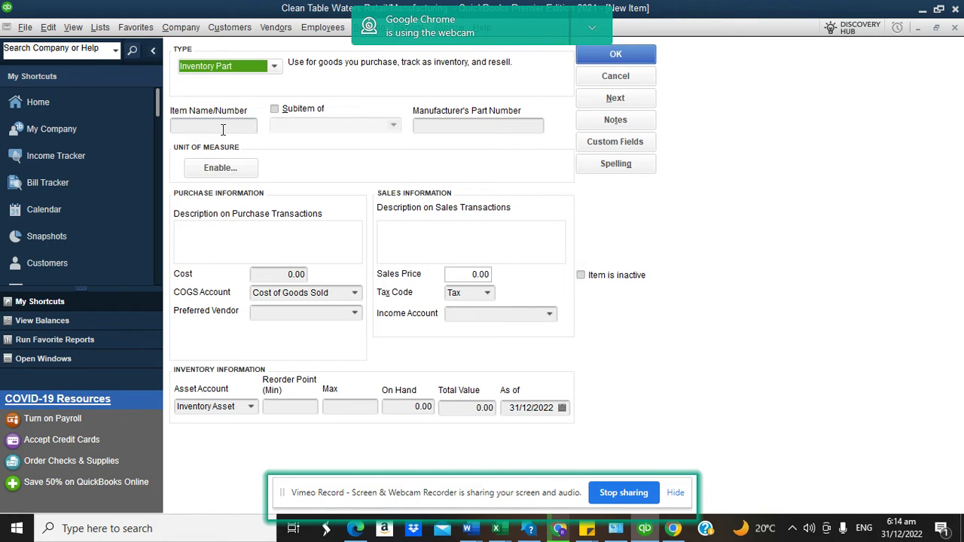
left_click(223, 130)
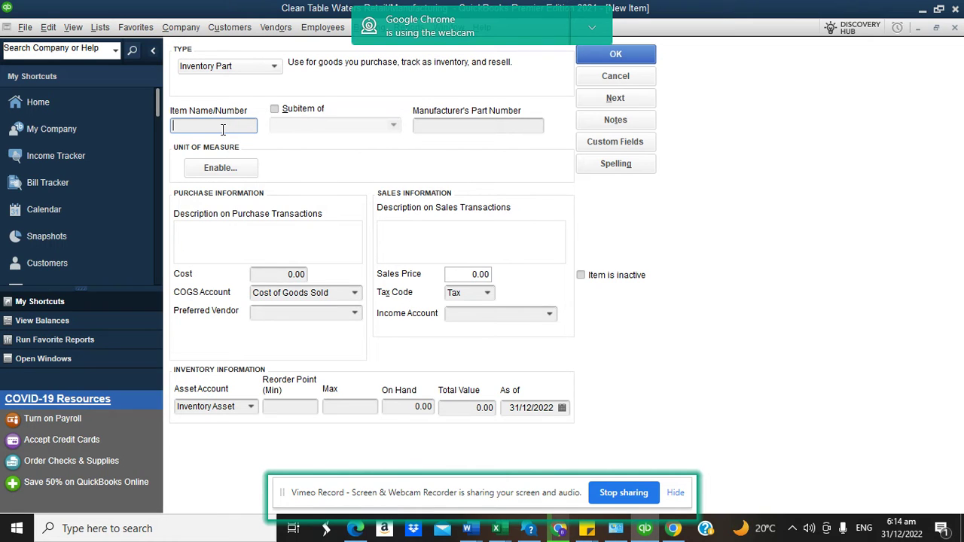
Name the inventory part Water and enable the unit of measure feature with a single U/M per item.
type("Water")
left_click(222, 169)
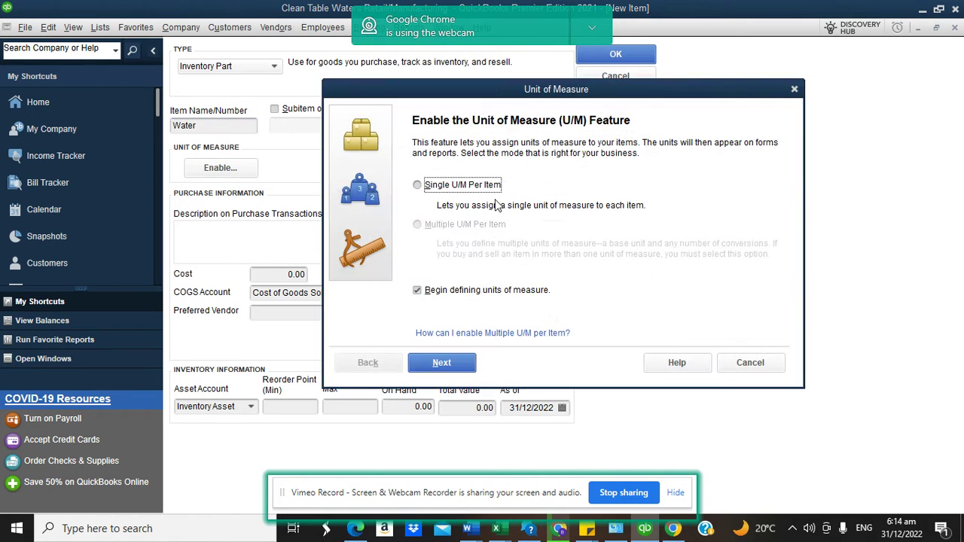
left_click(418, 186)
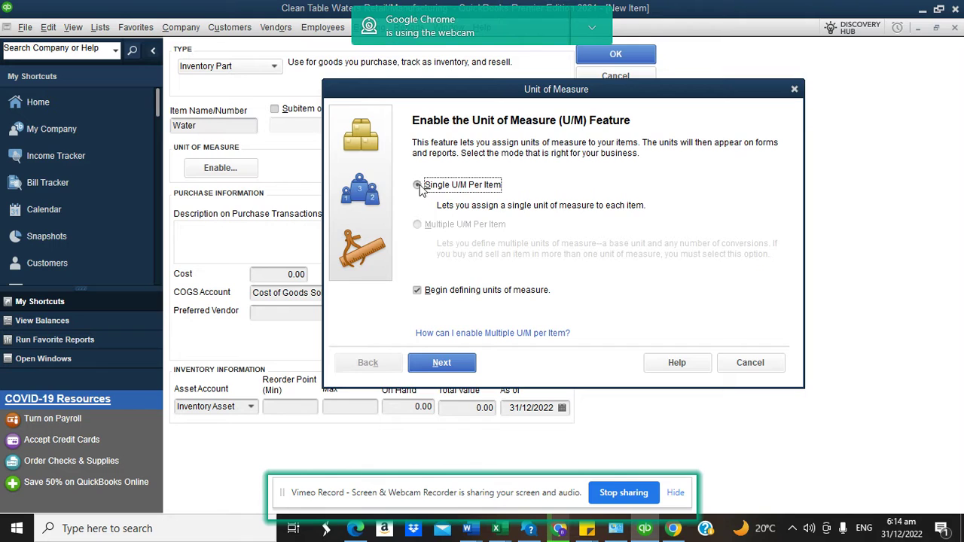
left_click(444, 363)
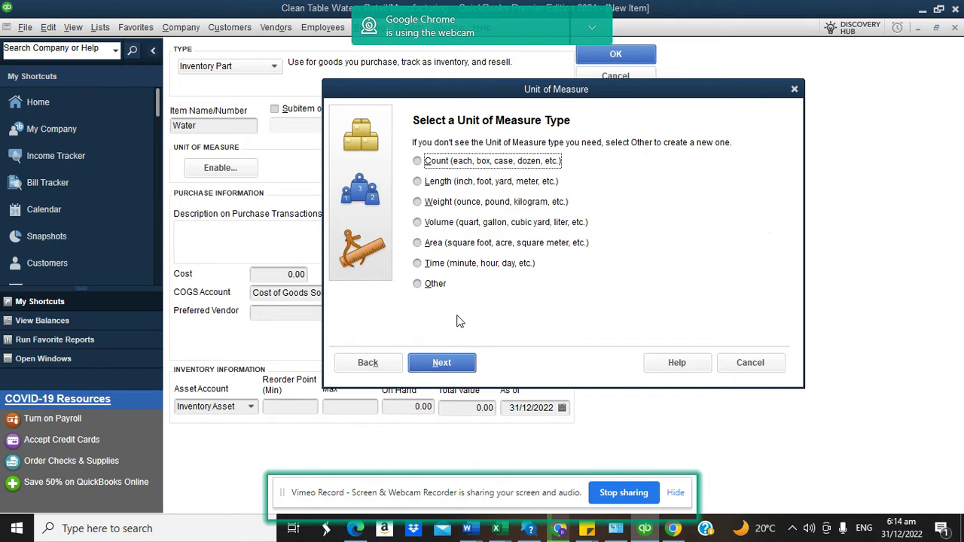
Define the Water item's unit of measure as type Other, named Litres with the abbreviation Ltr.
left_click(419, 285)
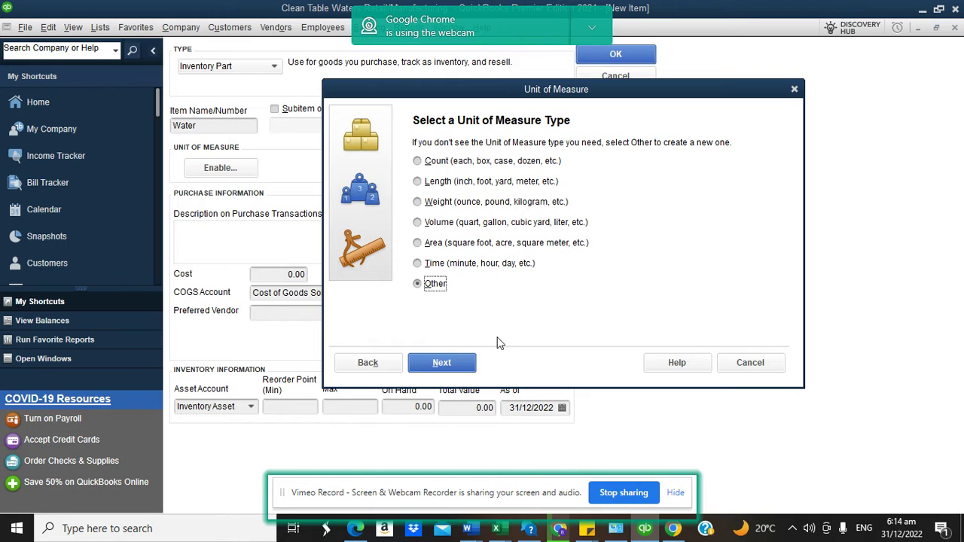
left_click(442, 363)
type("L")
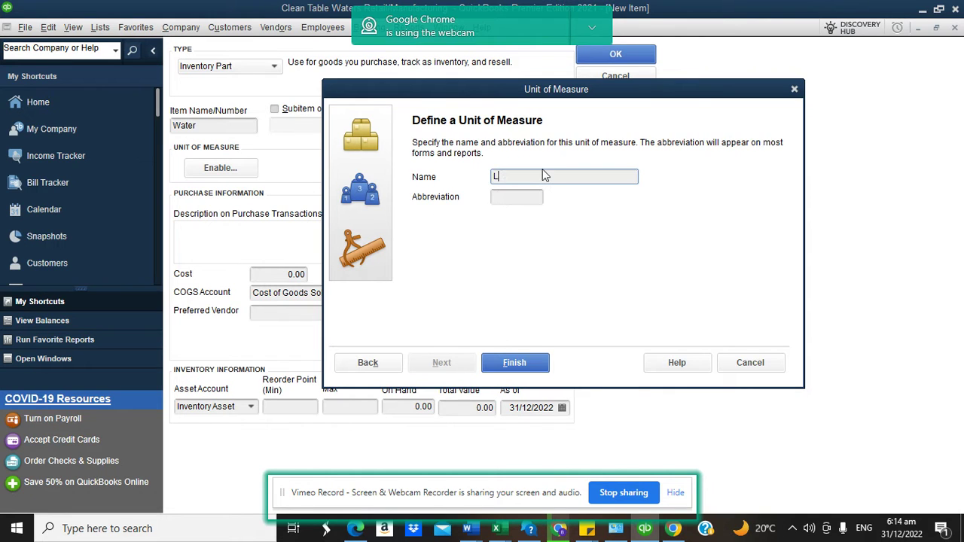
type("itres")
left_click(531, 197)
type("L")
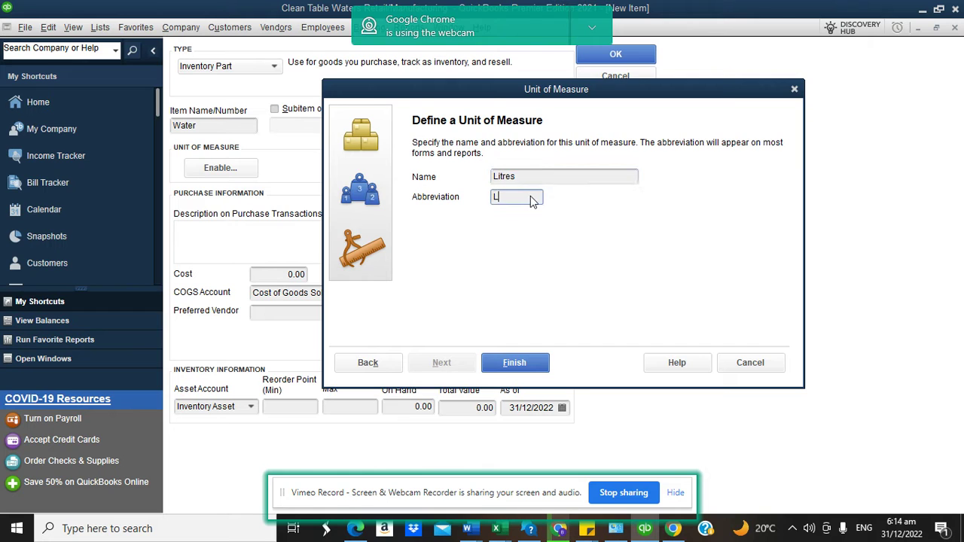
type("tr")
left_click(515, 360)
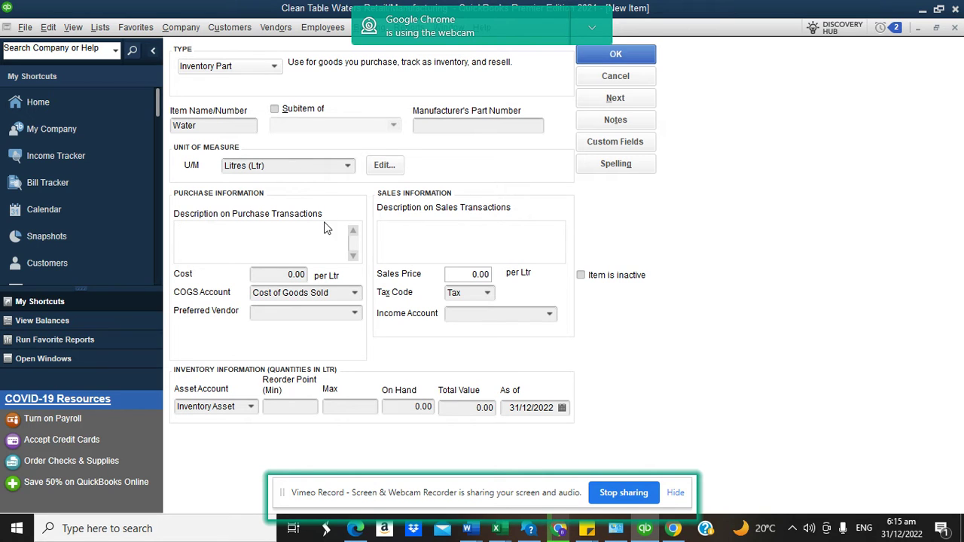
Give the Water item a cost of 100, 23,000 on hand and the Sales income account, and save it.
left_click(290, 275)
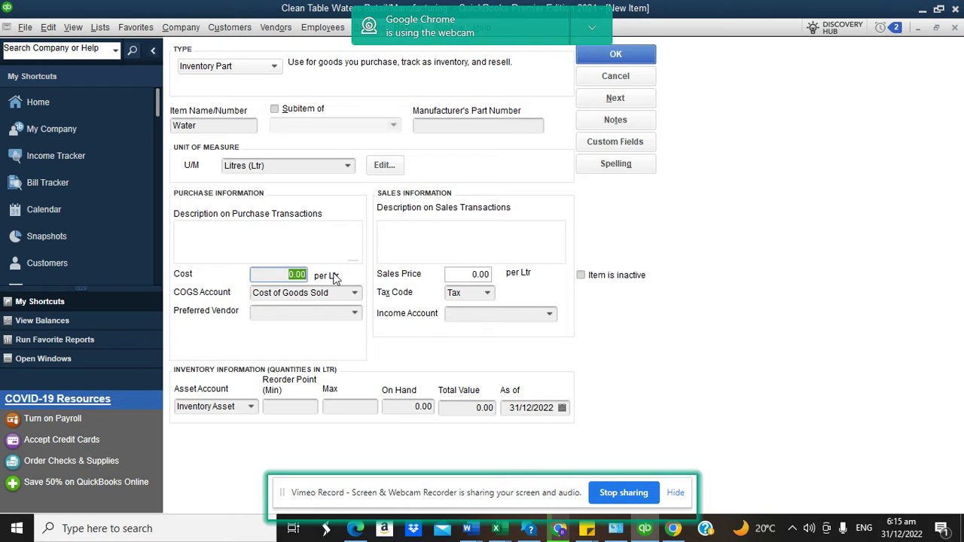
type("100")
left_click(330, 311)
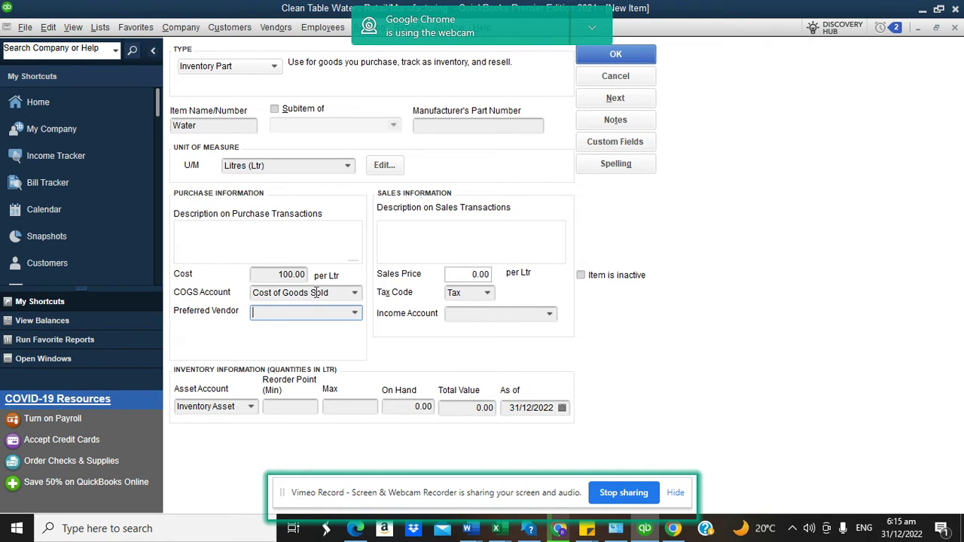
left_click(417, 408)
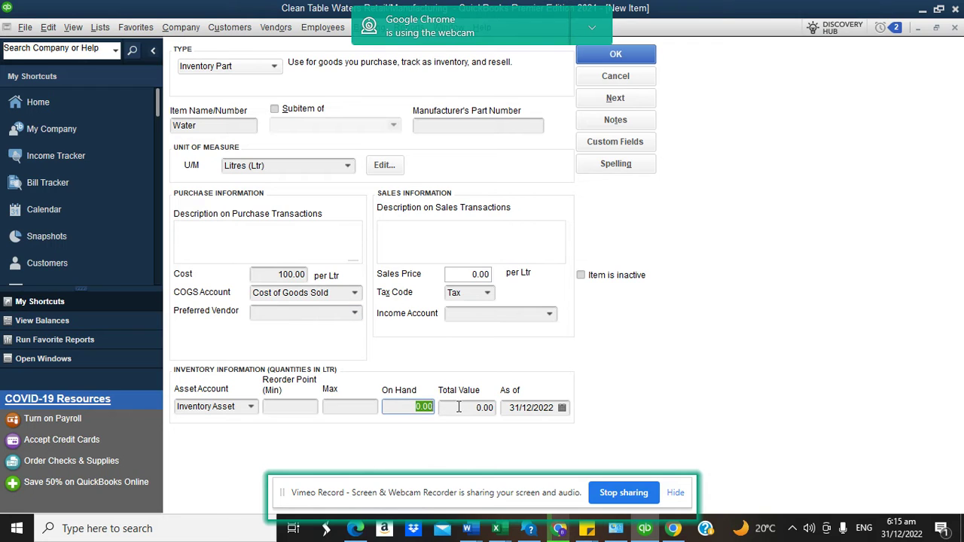
type("23000")
left_click(458, 407)
left_click(551, 315)
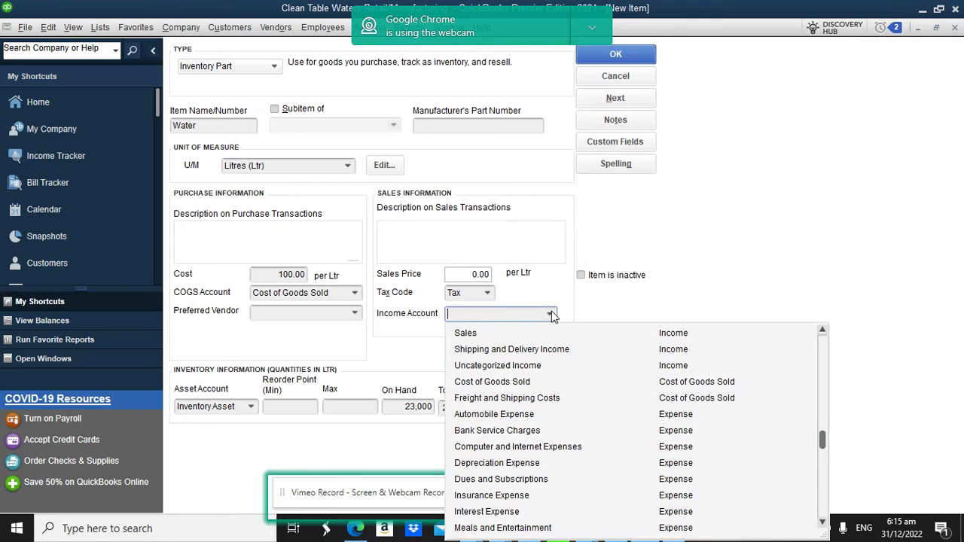
left_click(471, 333)
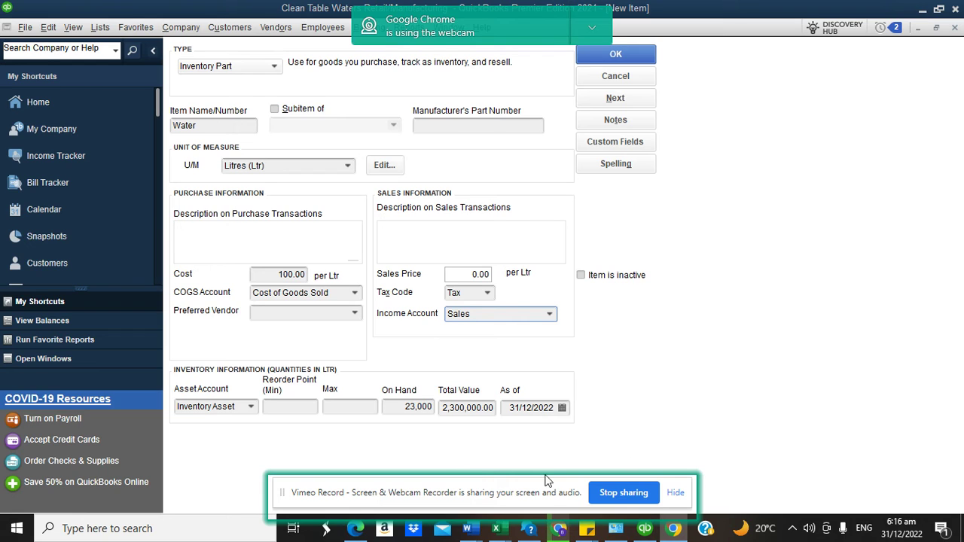
left_click(629, 54)
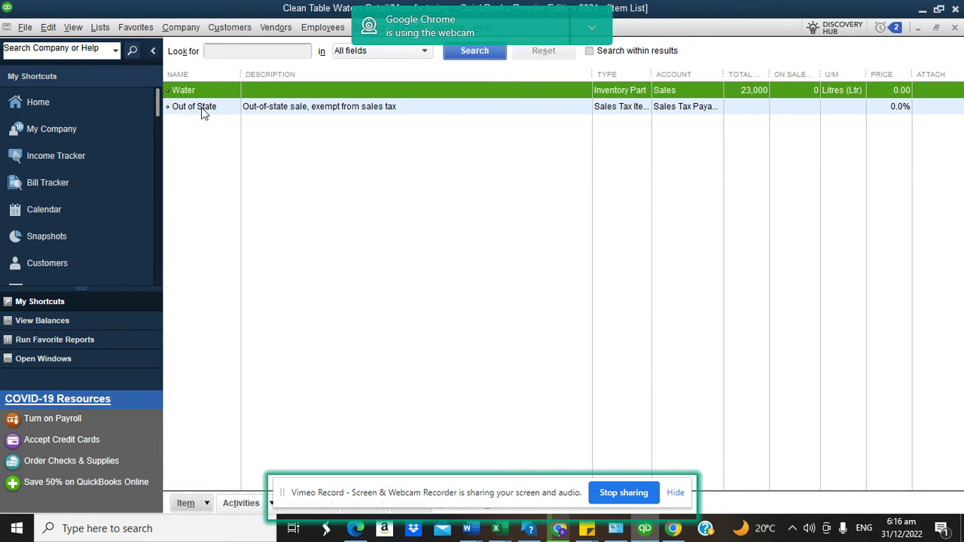
Start a new item of type Inventory Part and name it Plastic Bottle.
left_click(208, 503)
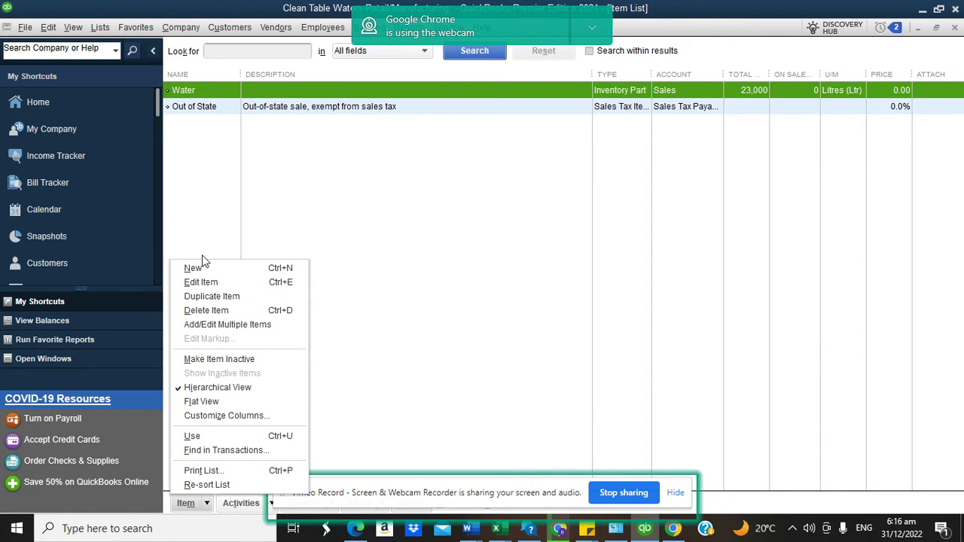
left_click(202, 268)
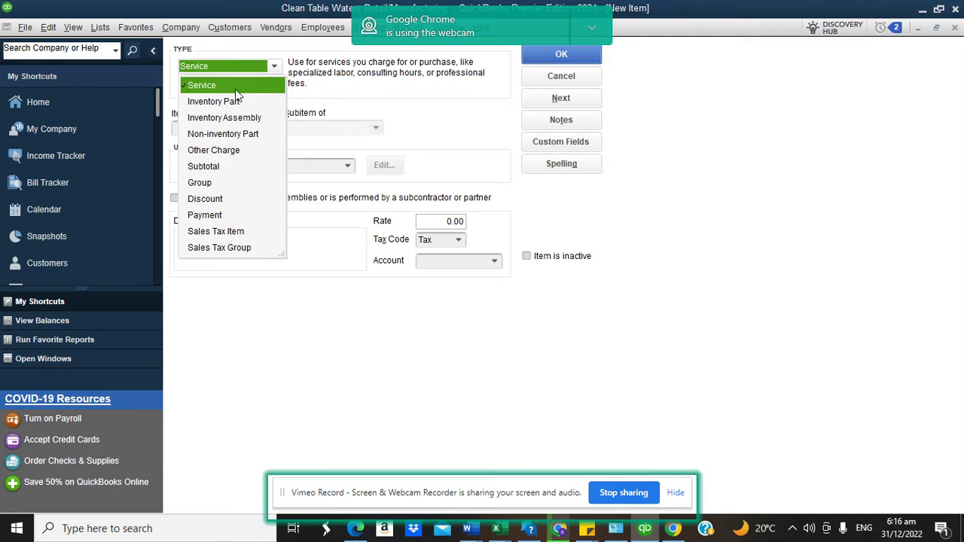
left_click(234, 107)
left_click(222, 129)
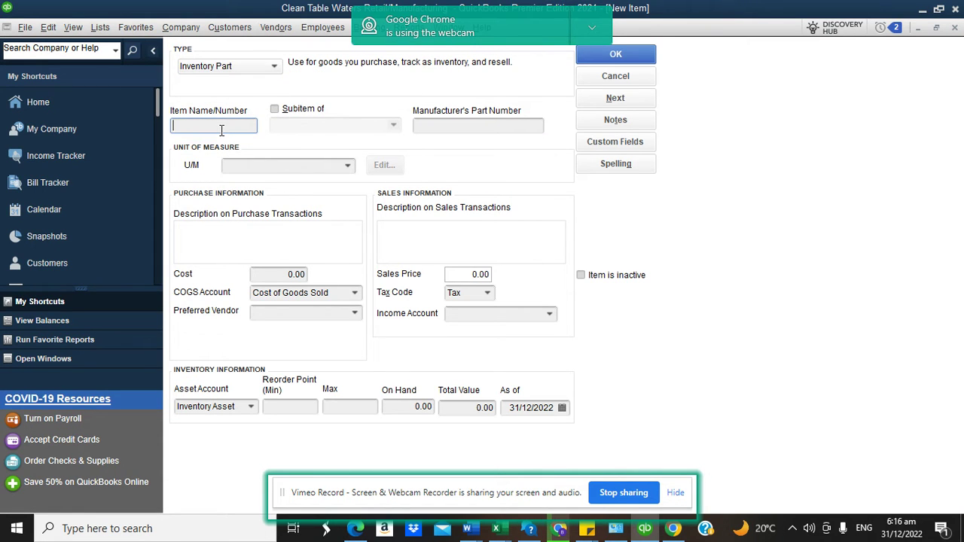
type("Plastic Bottle")
Add a unit of measure of type Other for Plastic Bottle, named Pieces with the abbreviation P.
left_click(348, 165)
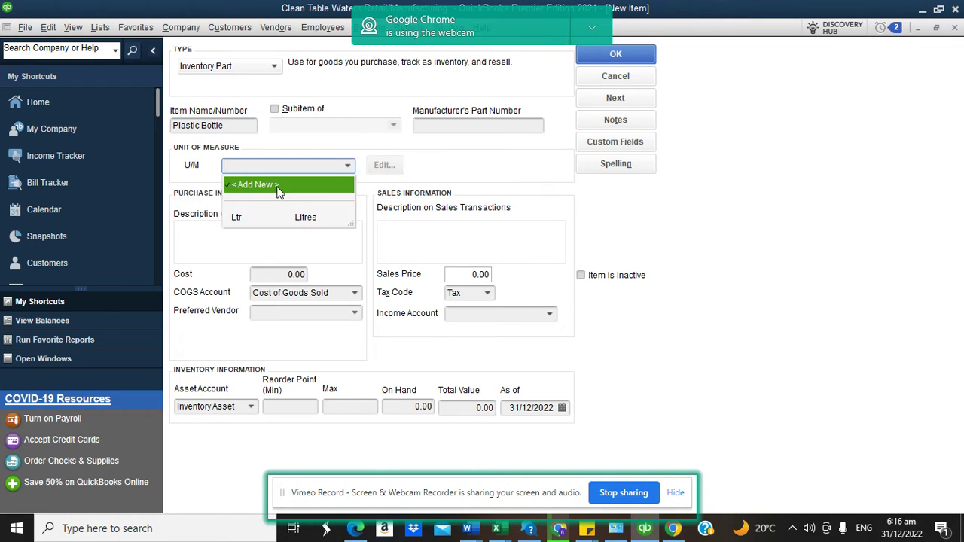
left_click(277, 187)
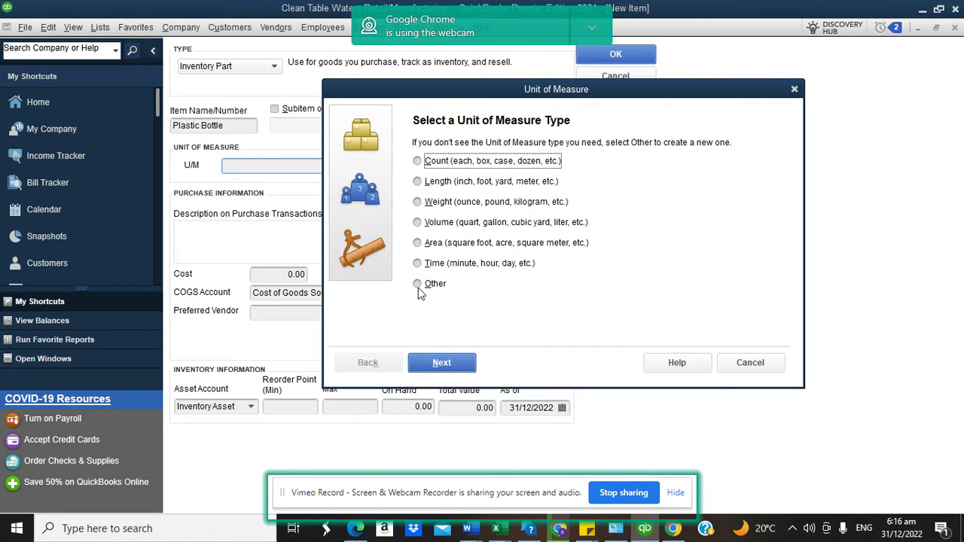
left_click(418, 285)
left_click(436, 363)
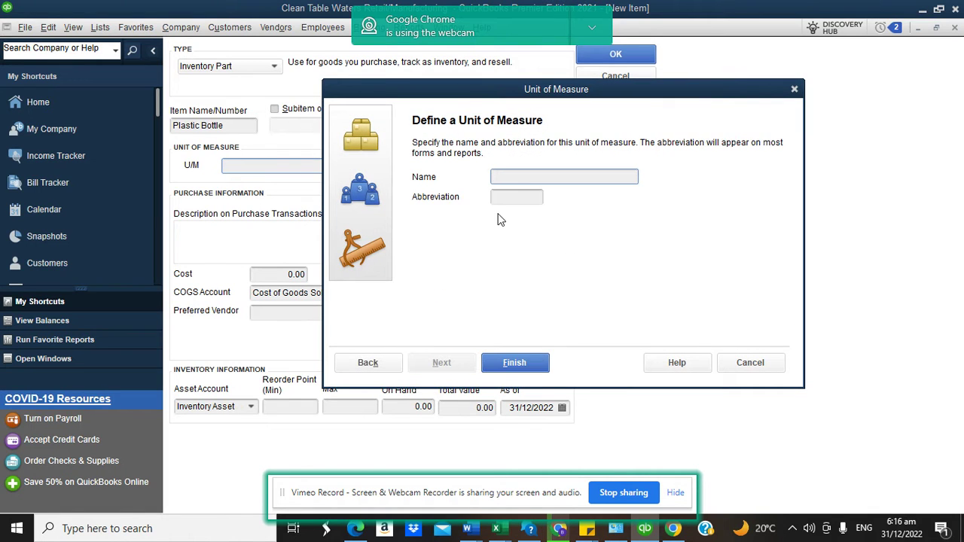
type("Pieces")
left_click(510, 197)
type("P")
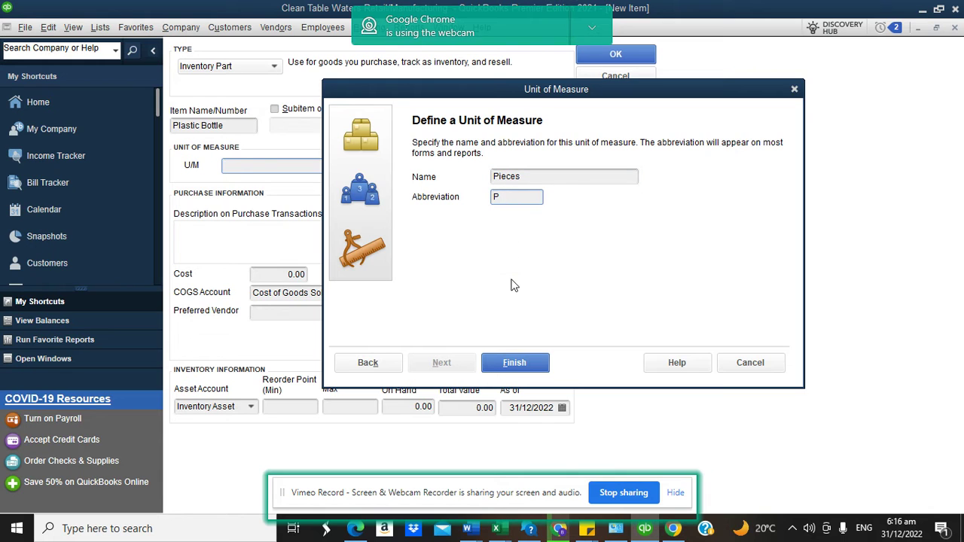
left_click(512, 363)
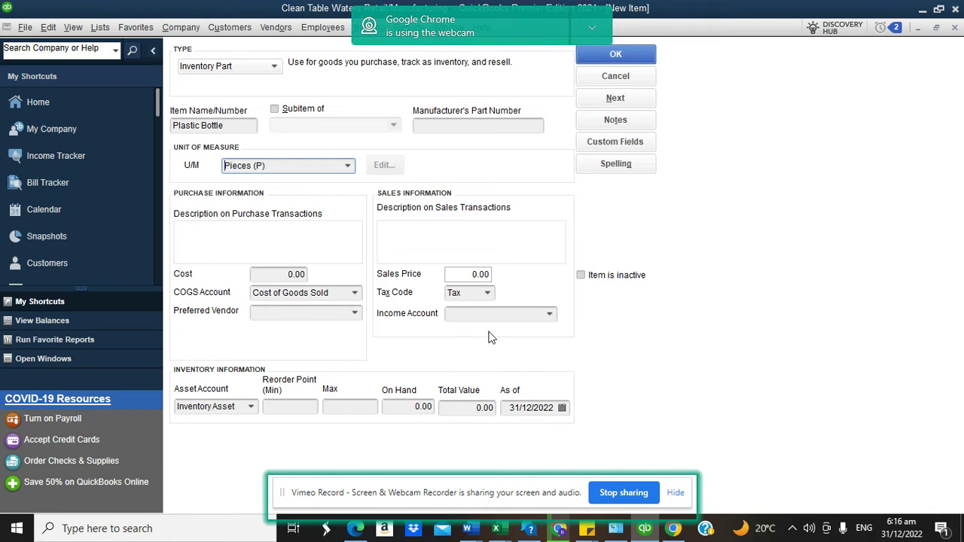
Give Plastic Bottle a cost of 50, the Sales income account and 40,000 on hand, and save it to continue with a new item.
left_click(281, 274)
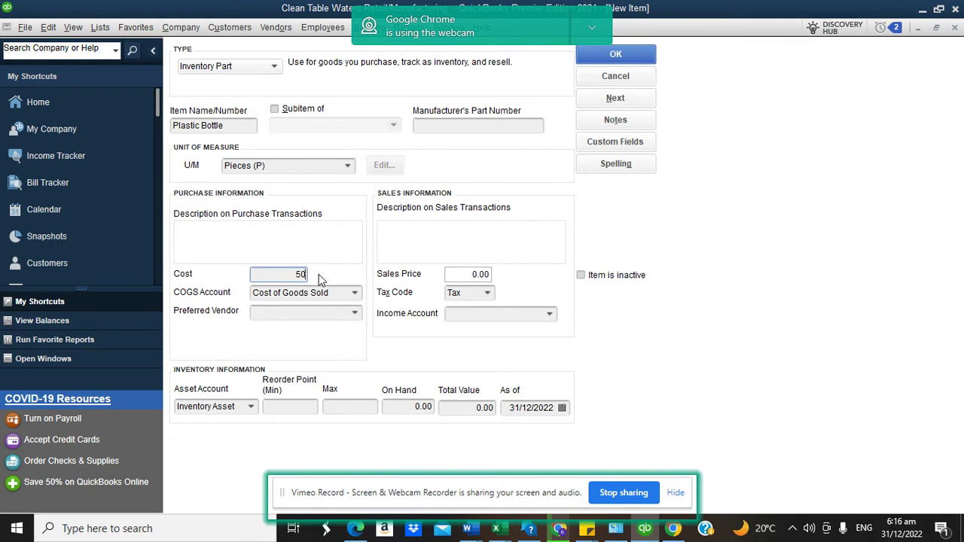
left_click(550, 313)
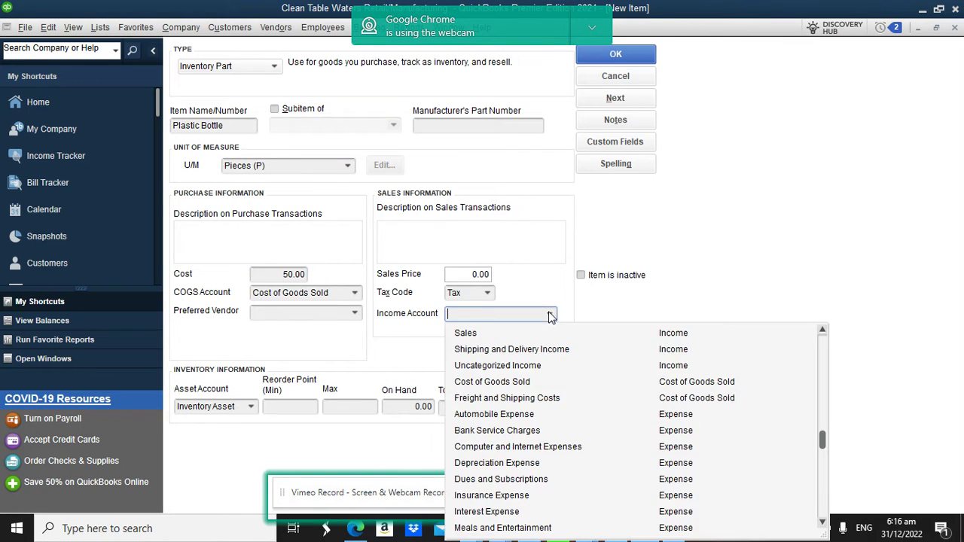
left_click(494, 338)
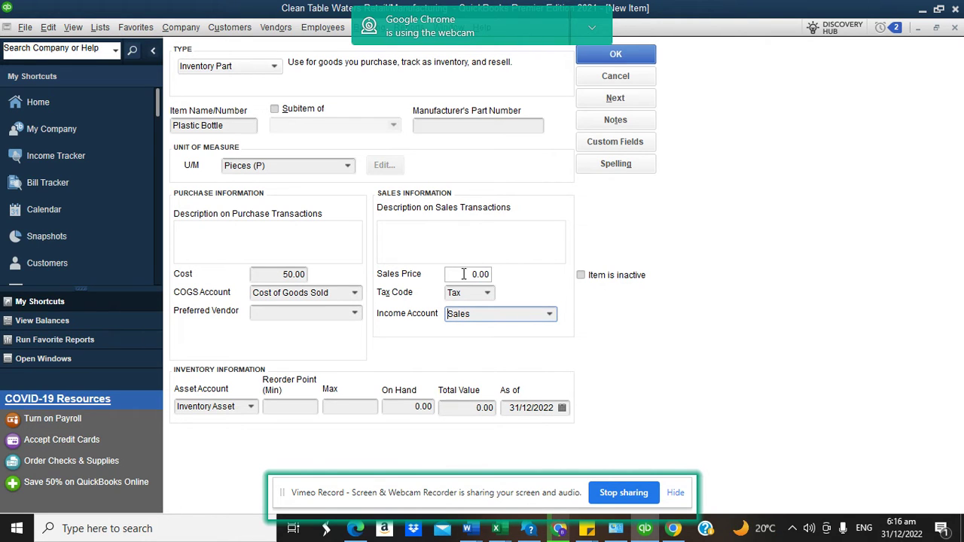
left_click(429, 408)
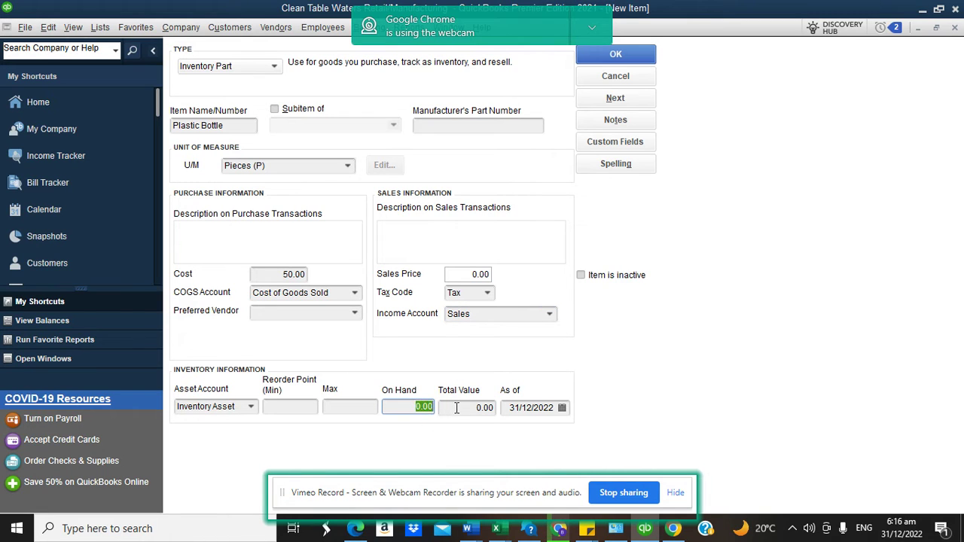
type("40000")
left_click(354, 251)
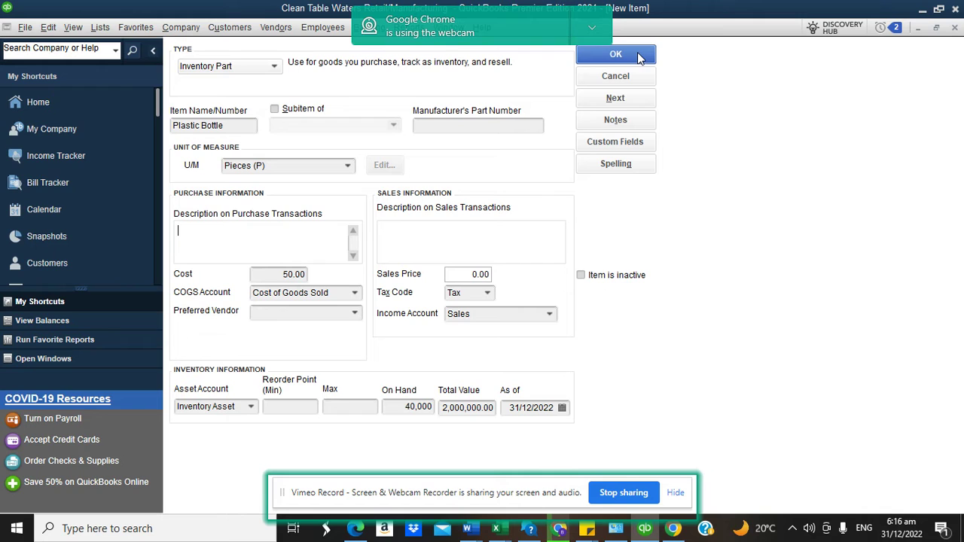
left_click(624, 99)
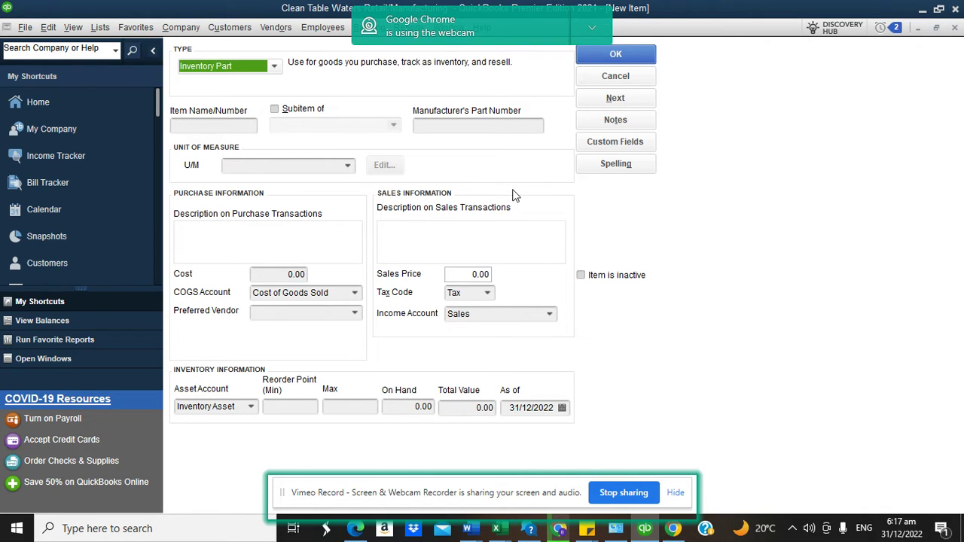
Name the new inventory part Label and assign it the Pieces unit of measure.
left_click(236, 126)
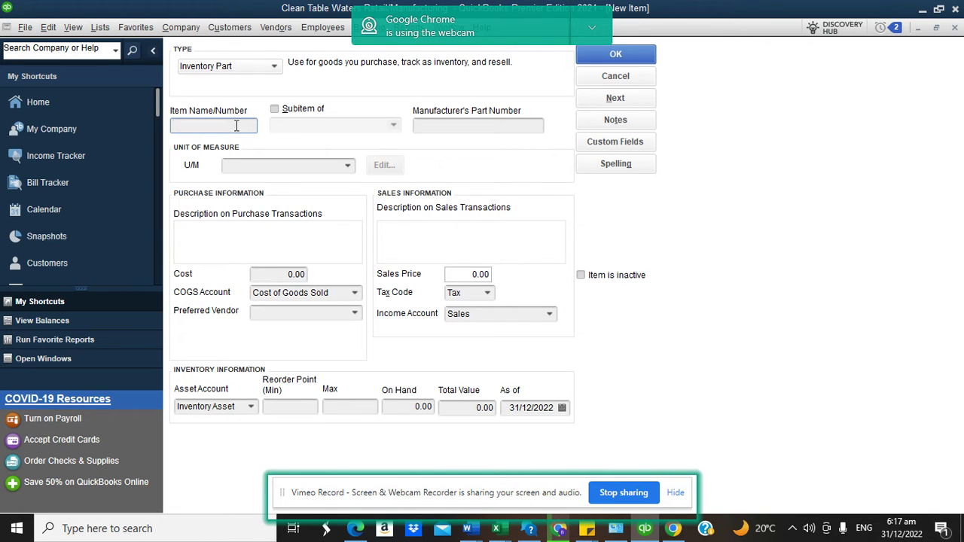
type("Label")
left_click(348, 167)
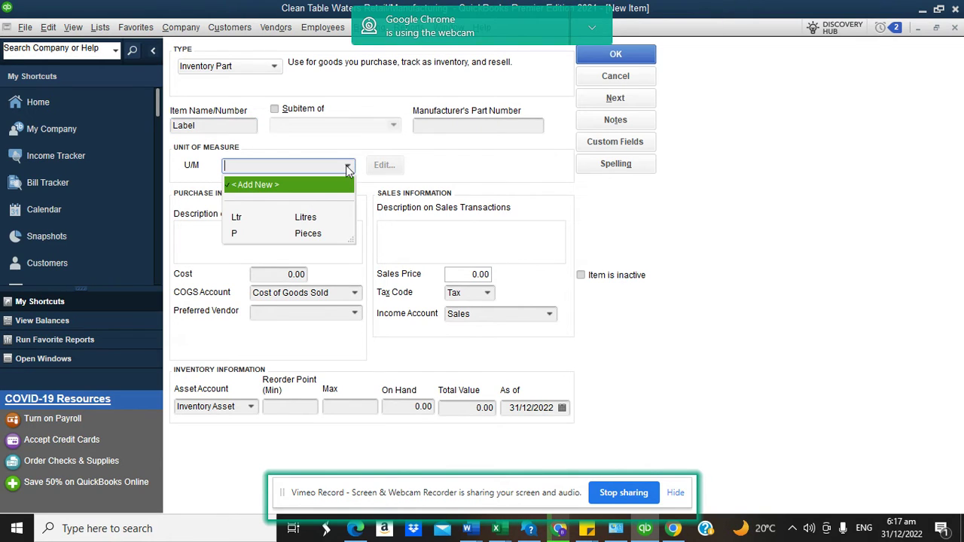
left_click(286, 235)
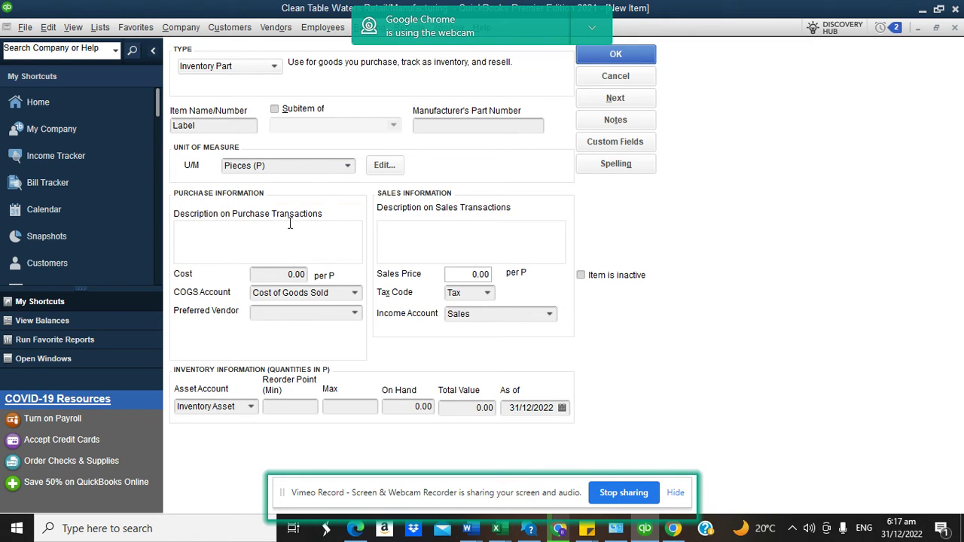
left_click(348, 169)
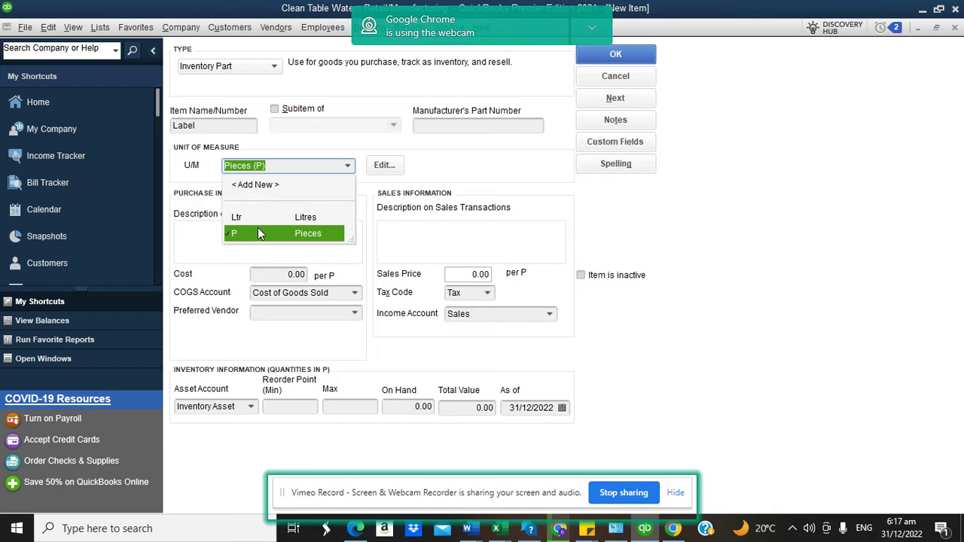
left_click(273, 142)
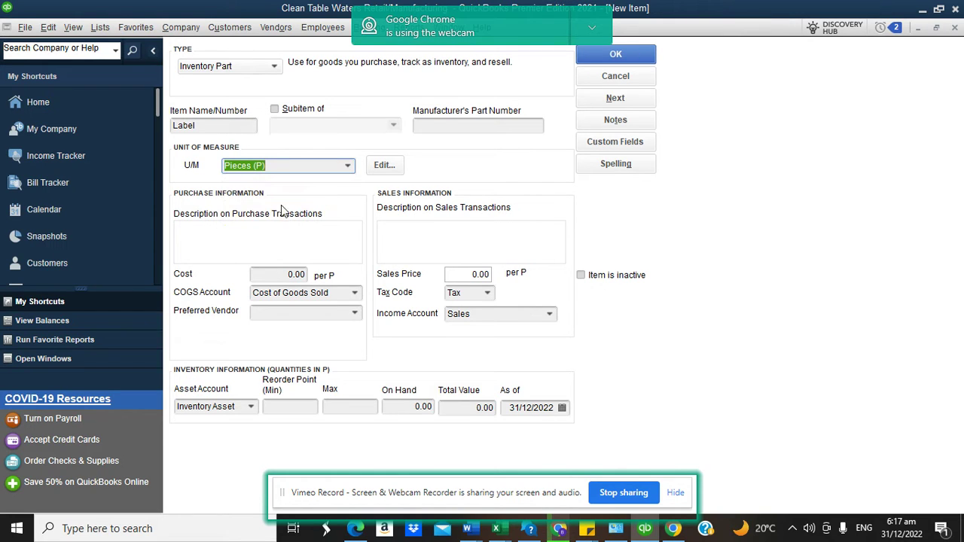
Set the Label item's cost to 5 per piece and its on-hand quantity to 8,700.
left_click_drag(277, 276, 331, 277)
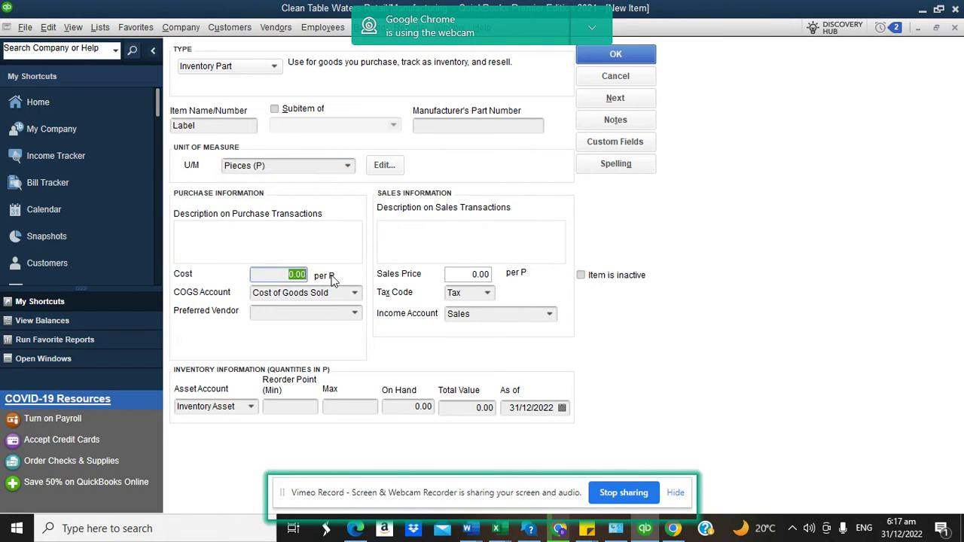
type("5")
left_click(401, 408)
type("8")
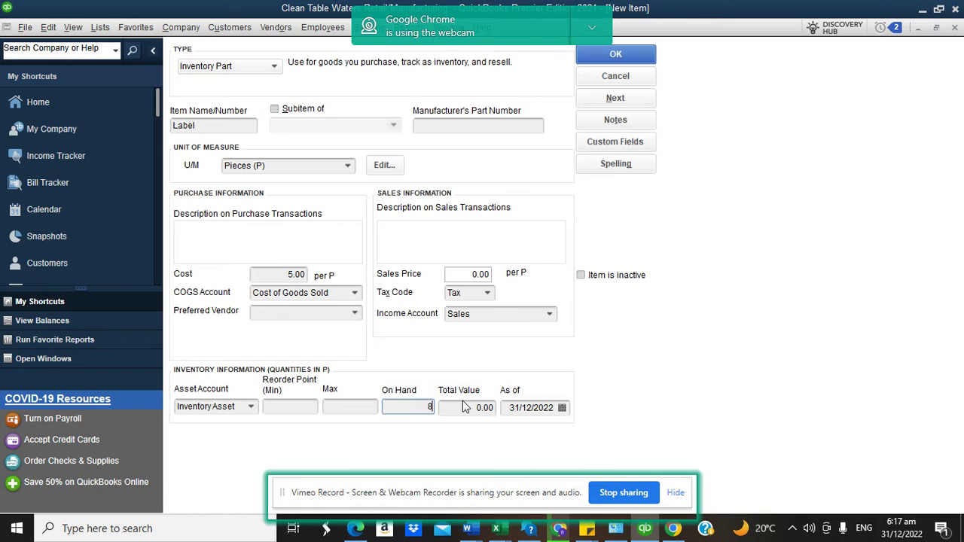
type("700")
left_click(503, 125)
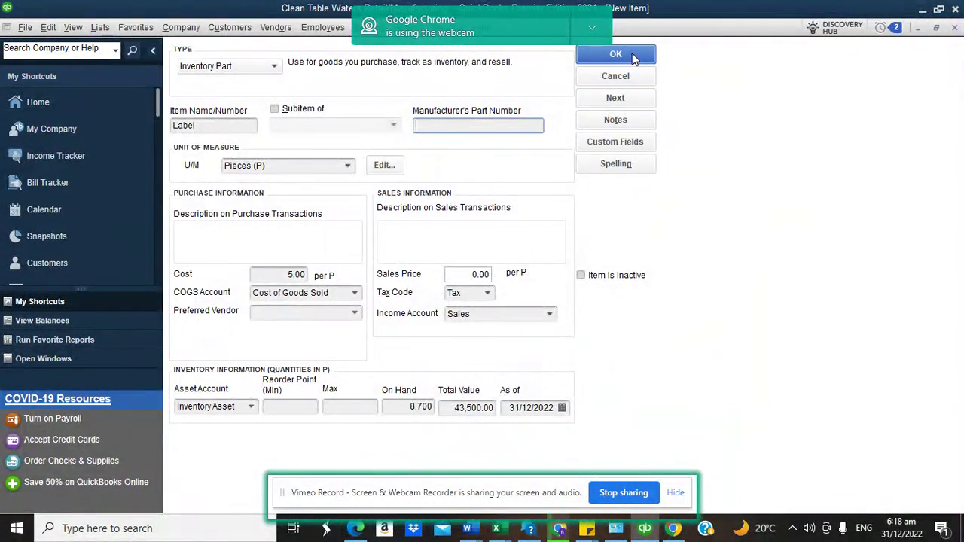
Save the new Label item and go through the inventory parts in the item list.
left_click(633, 59)
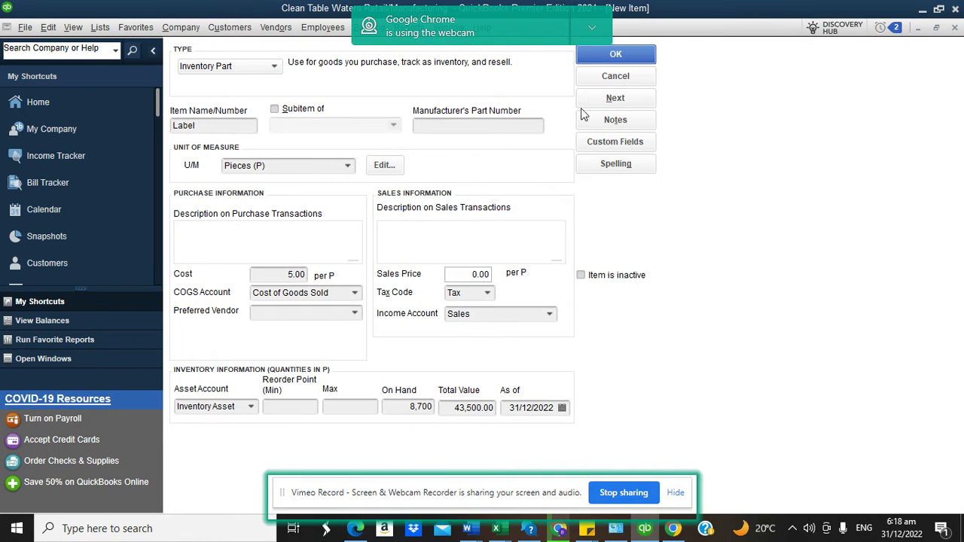
left_click(633, 59)
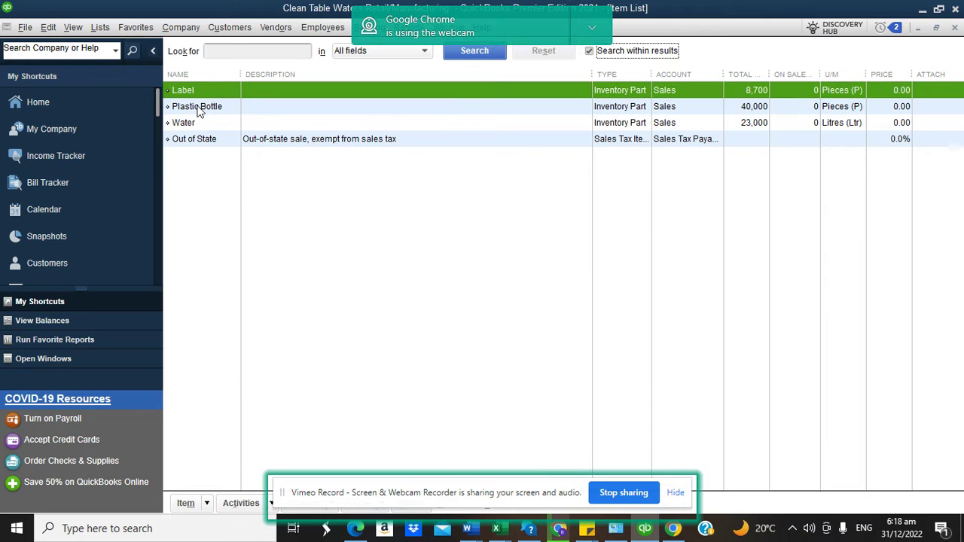
left_click(200, 110)
left_click(196, 125)
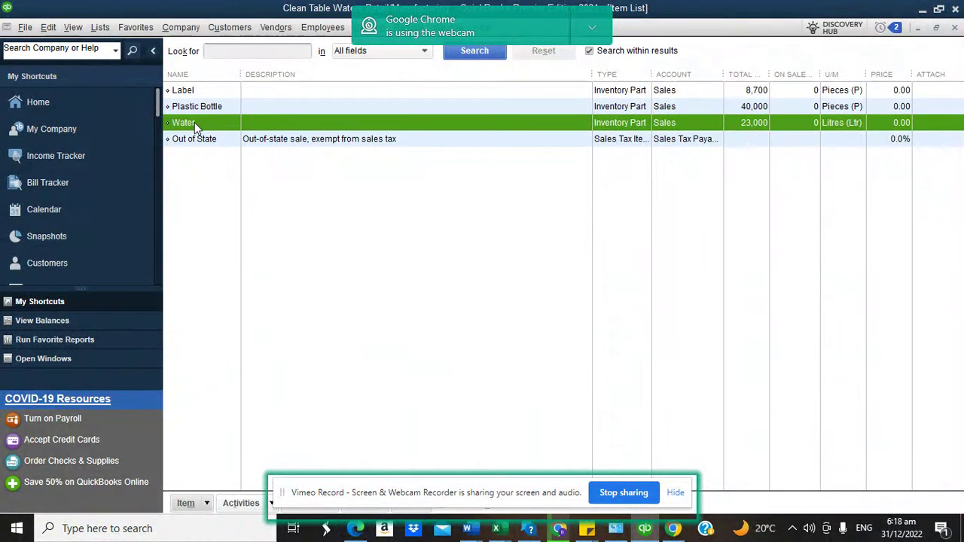
left_click(528, 25)
left_click_drag(584, 27, 809, 6)
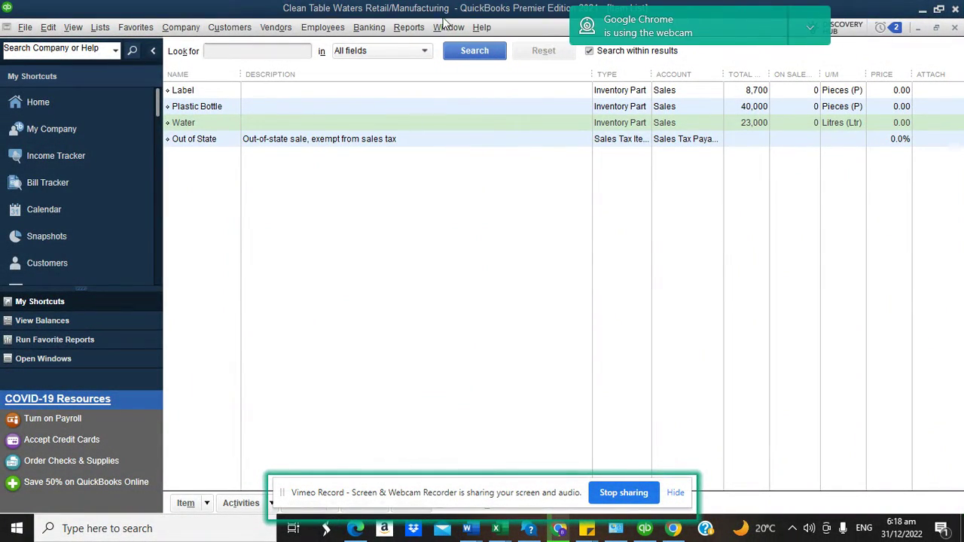
Run the Inventory Valuation Summary report and widen its item name column to read the full names.
left_click(409, 29)
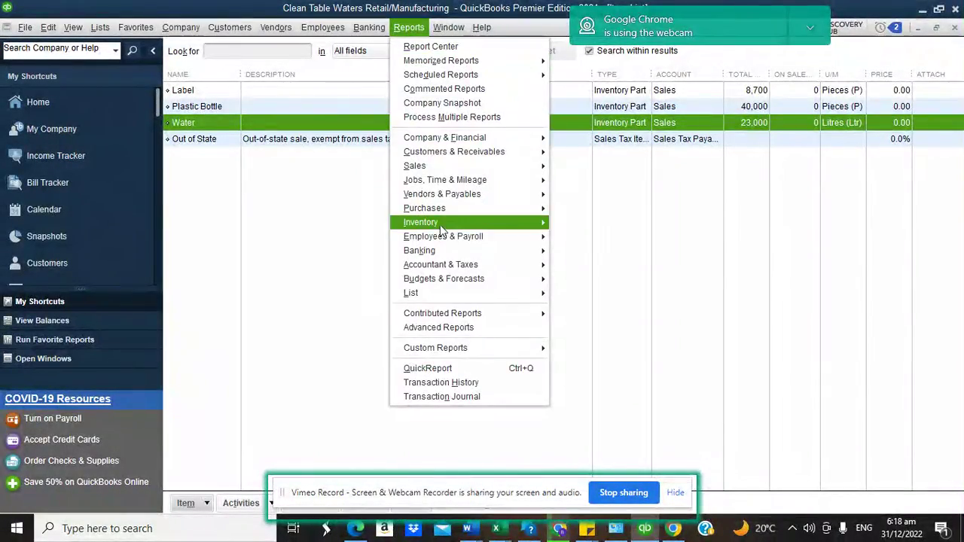
mouse_move(446, 224)
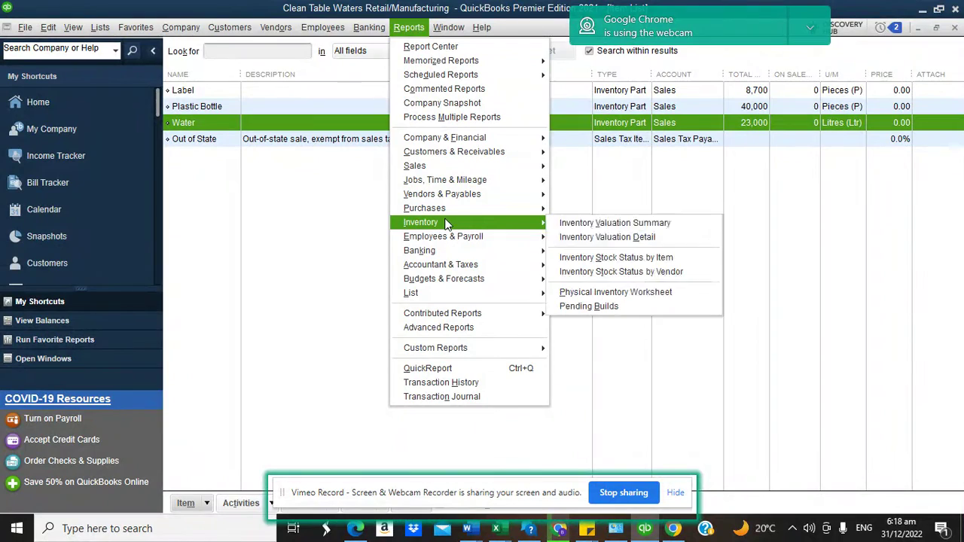
left_click(579, 226)
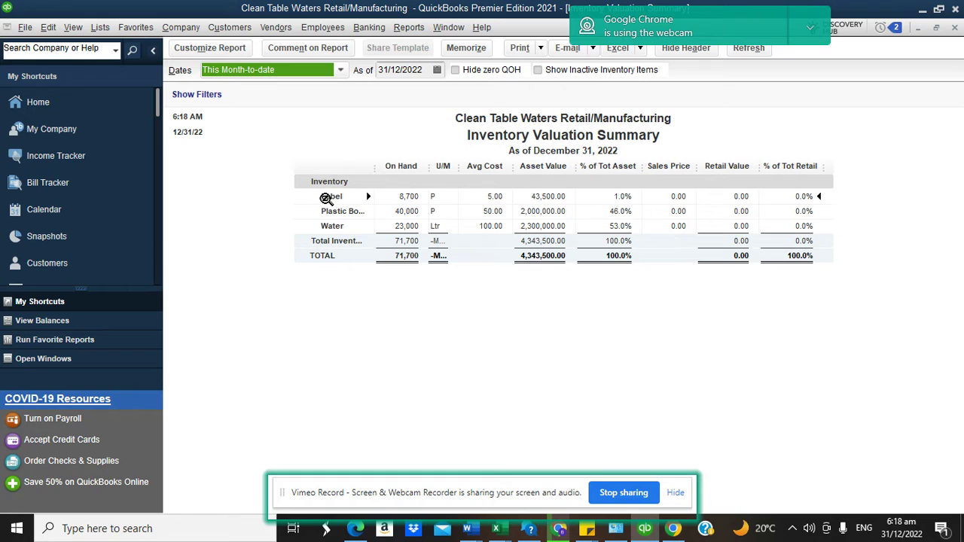
left_click_drag(375, 169, 401, 169)
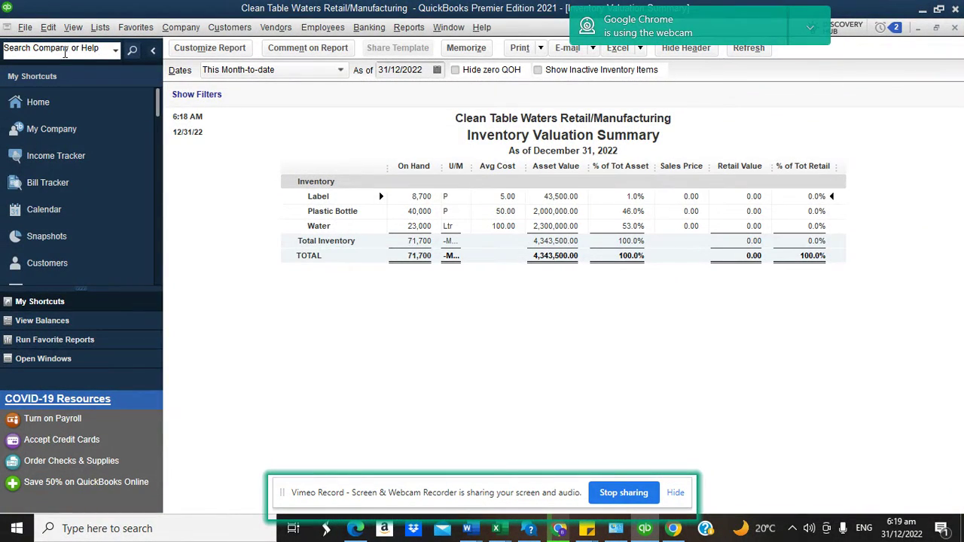
left_click(100, 27)
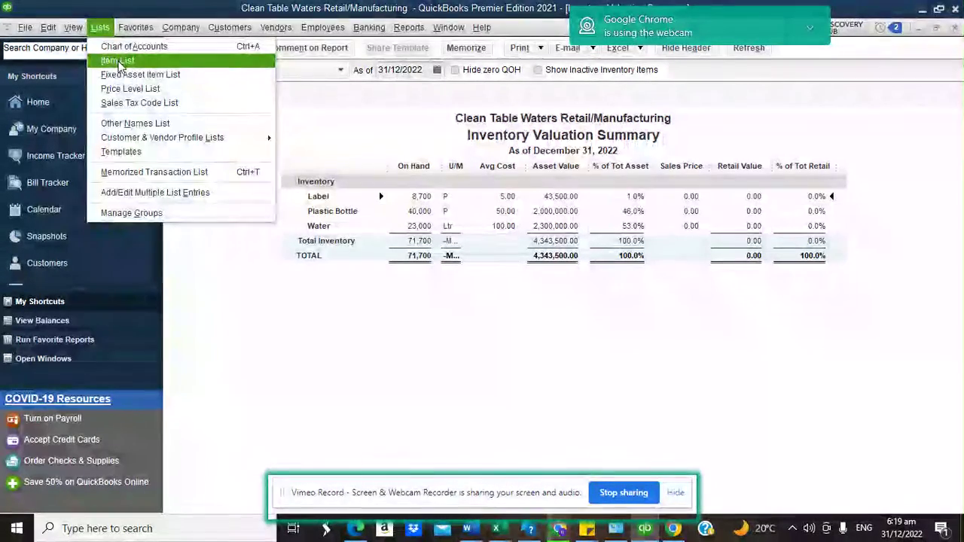
left_click(117, 60)
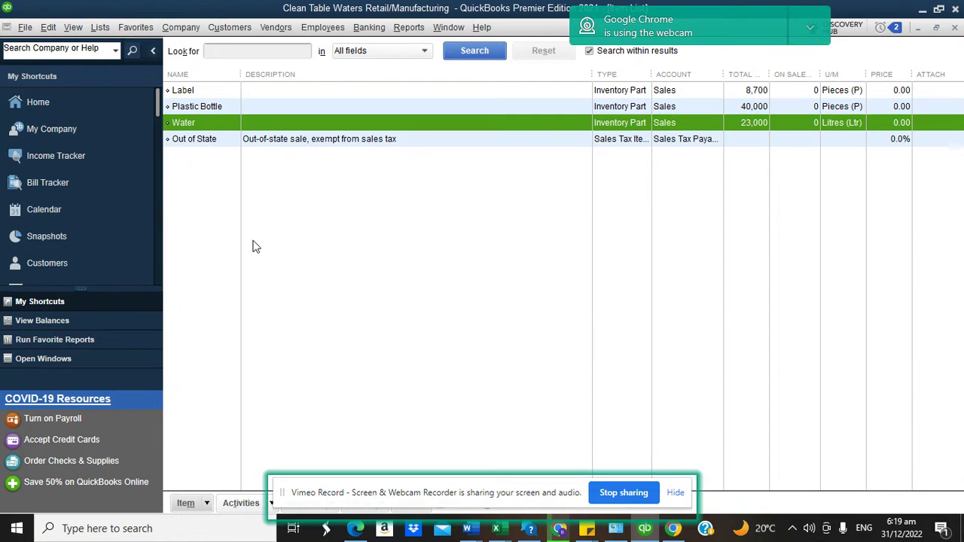
left_click(208, 504)
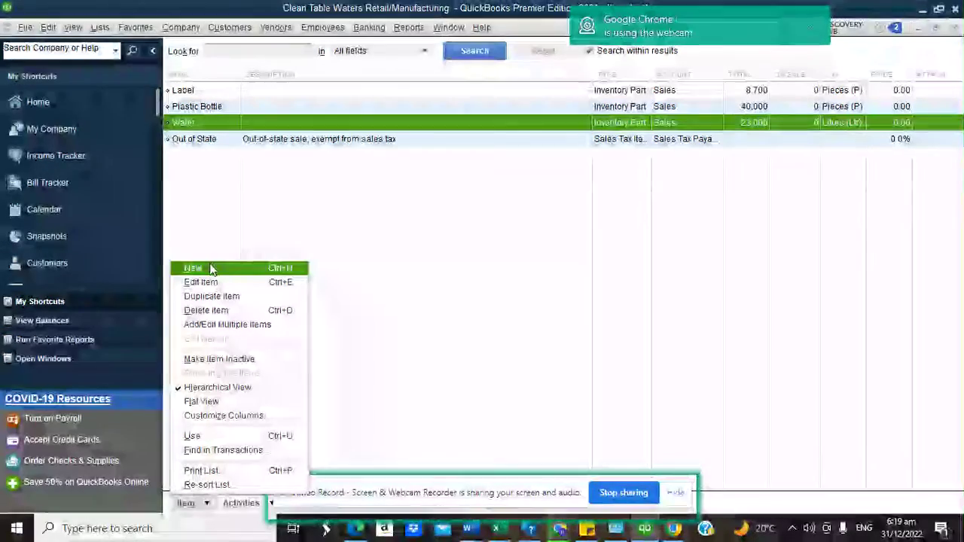
left_click(362, 174)
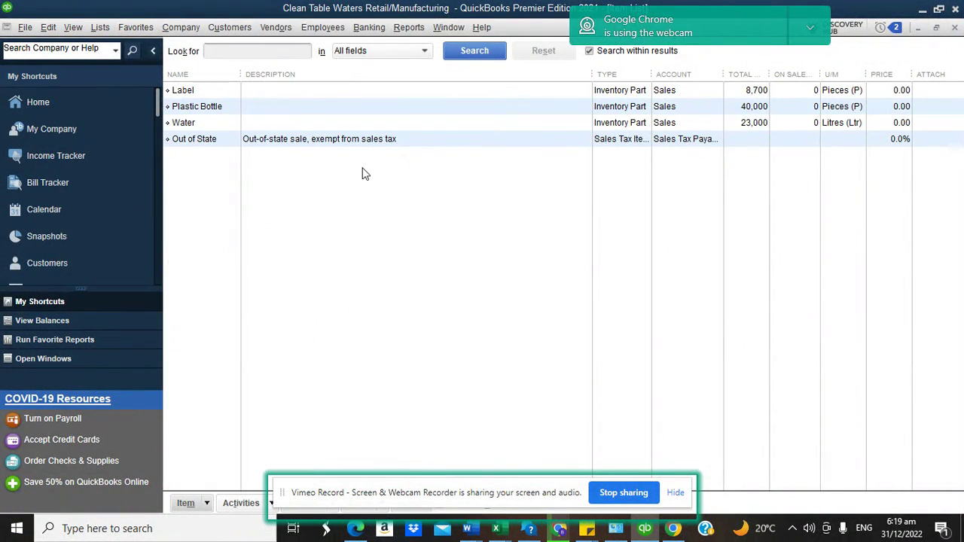
right_click(362, 174)
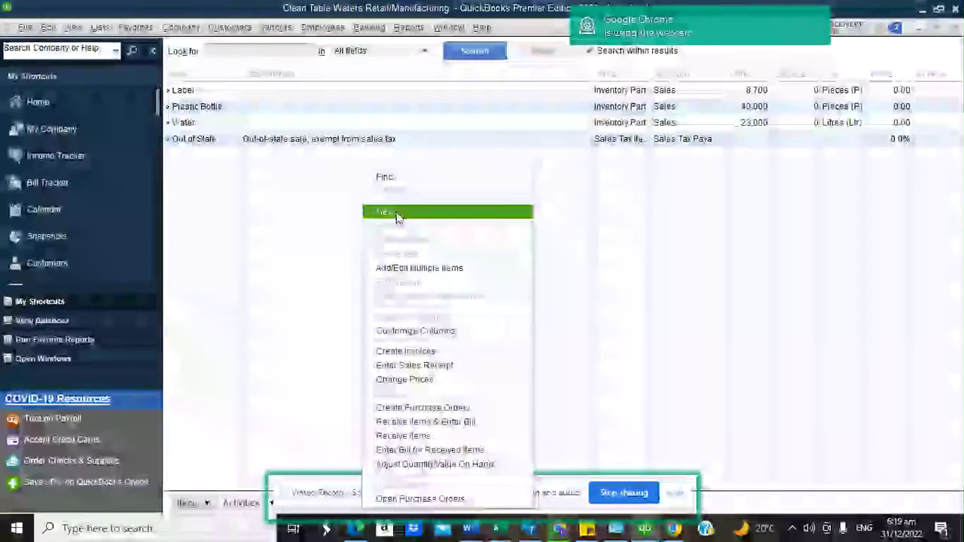
Open the item list from the home page and start a new item of type Inventory Assembly.
left_click(33, 99)
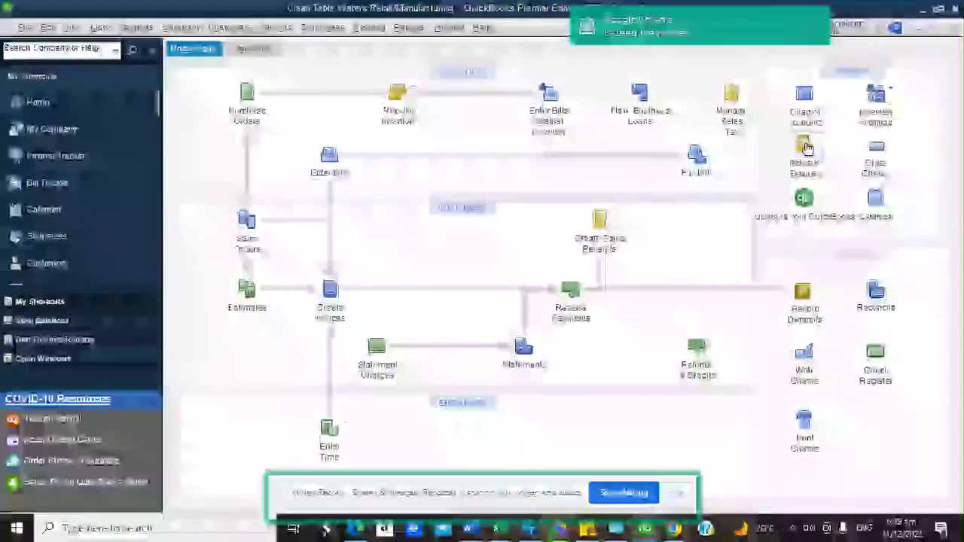
left_click(806, 146)
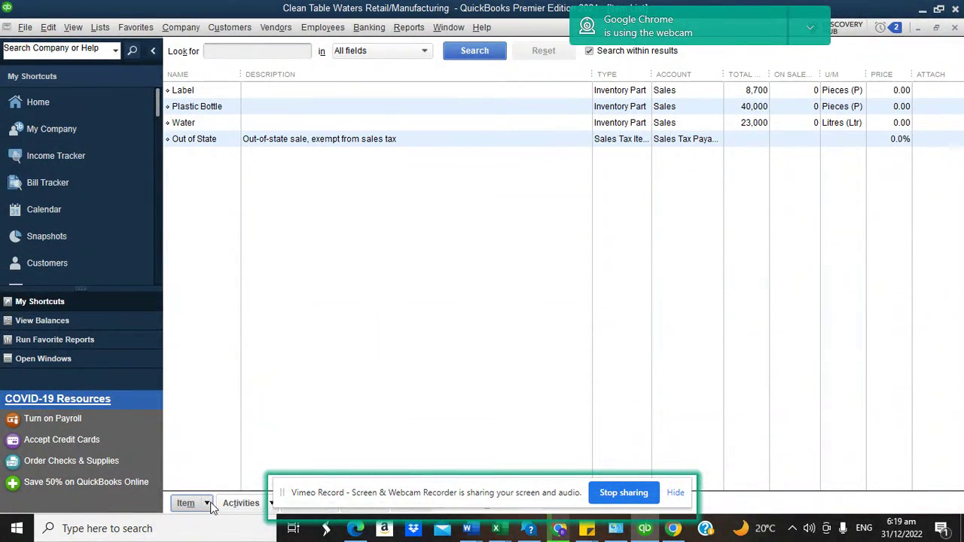
left_click(207, 503)
left_click(219, 271)
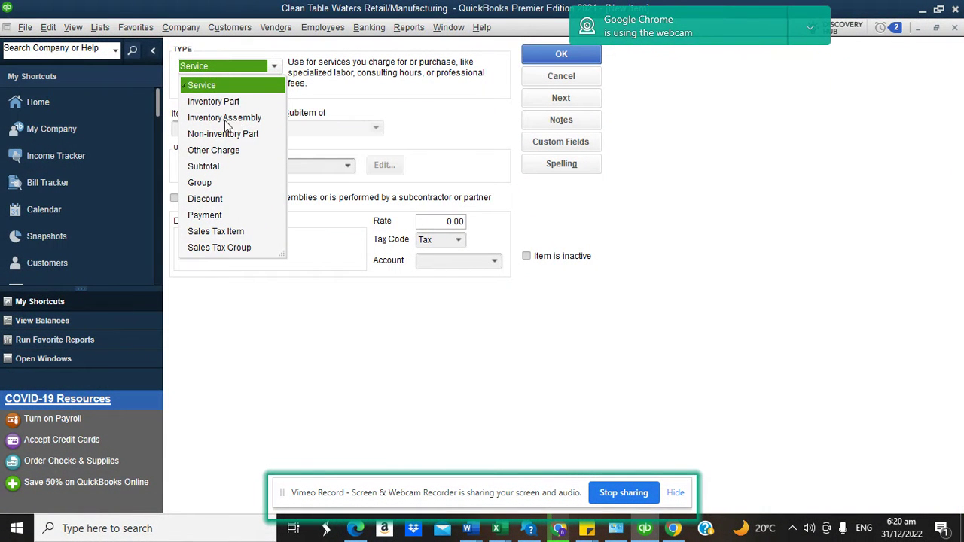
left_click(218, 119)
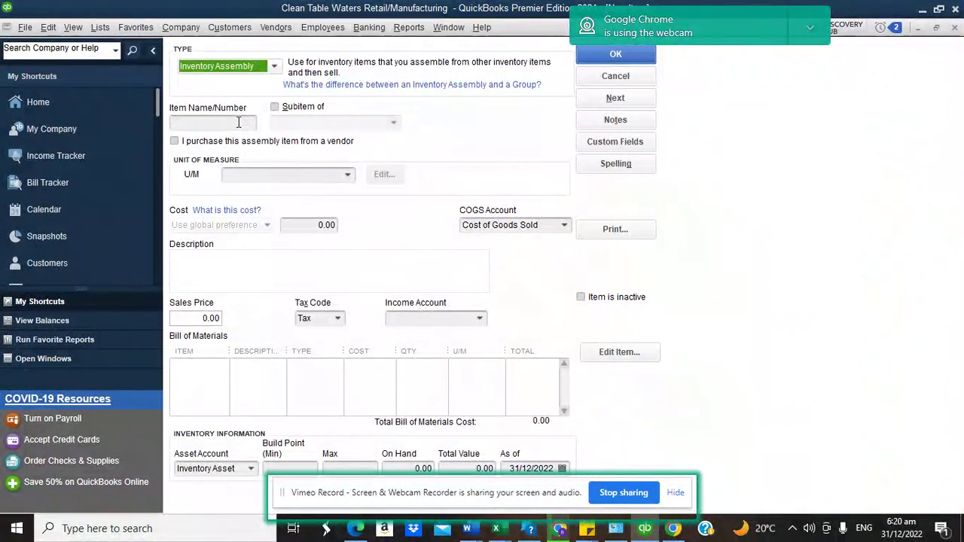
left_click(274, 66)
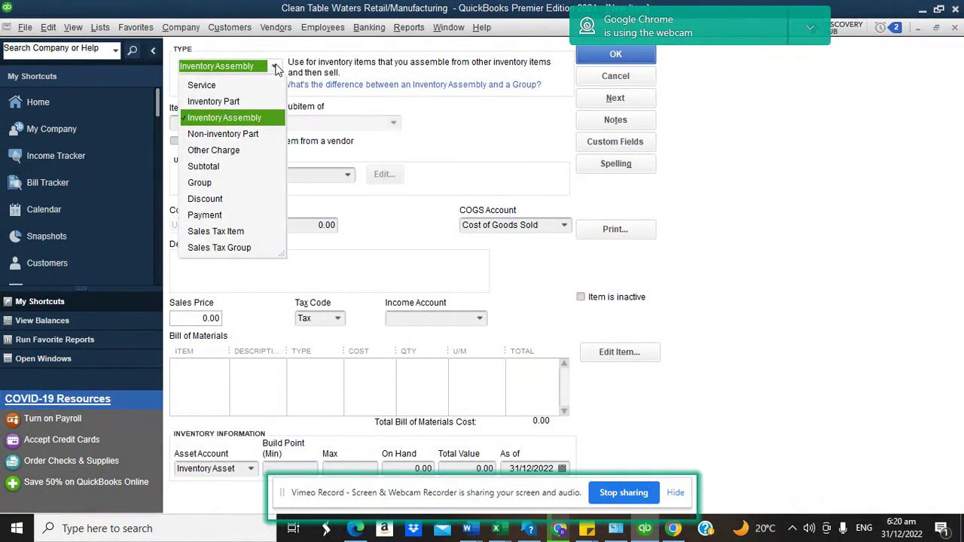
left_click(251, 118)
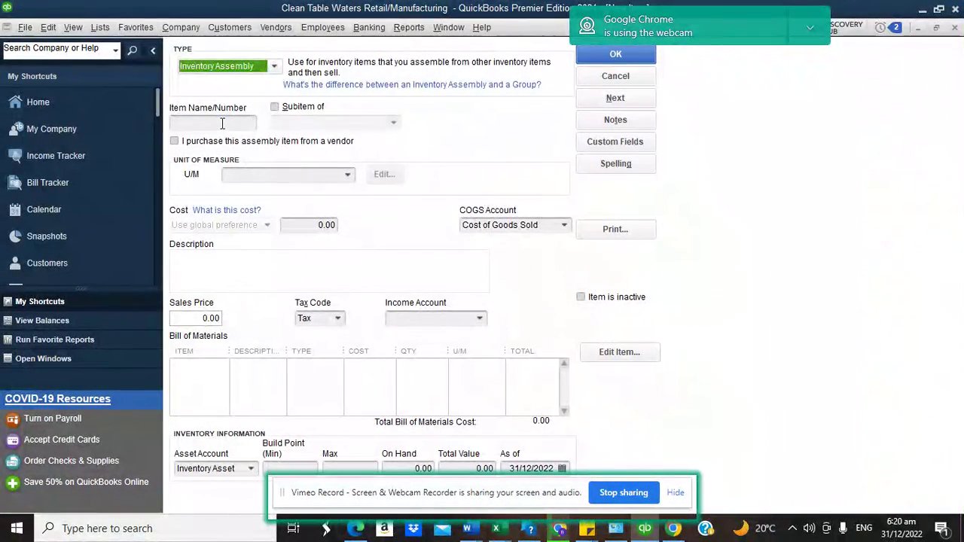
Name the assembly item Bottled Water and assign it the Pieces unit of measure.
left_click(222, 124)
type("Bo")
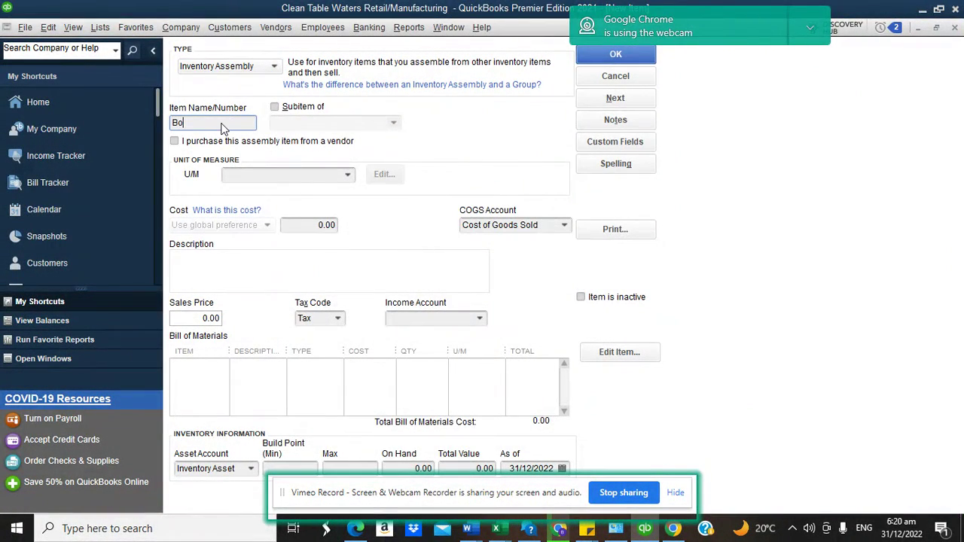
type("ttlw")
key("BackSpace")
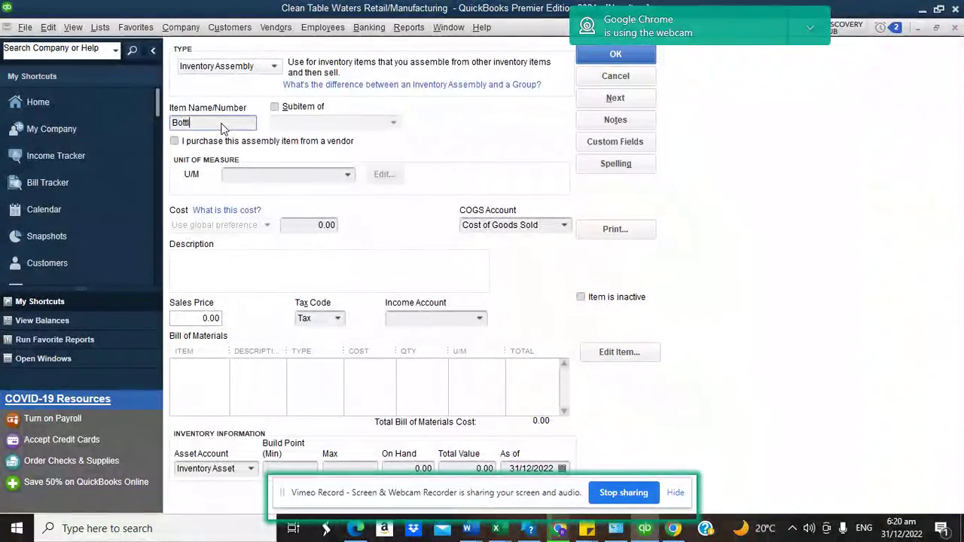
type("ed Water")
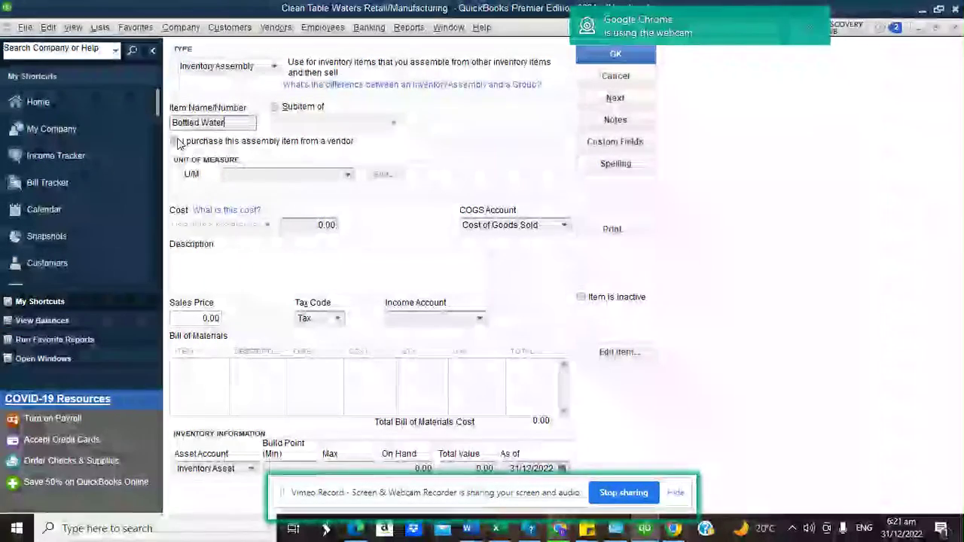
left_click(348, 176)
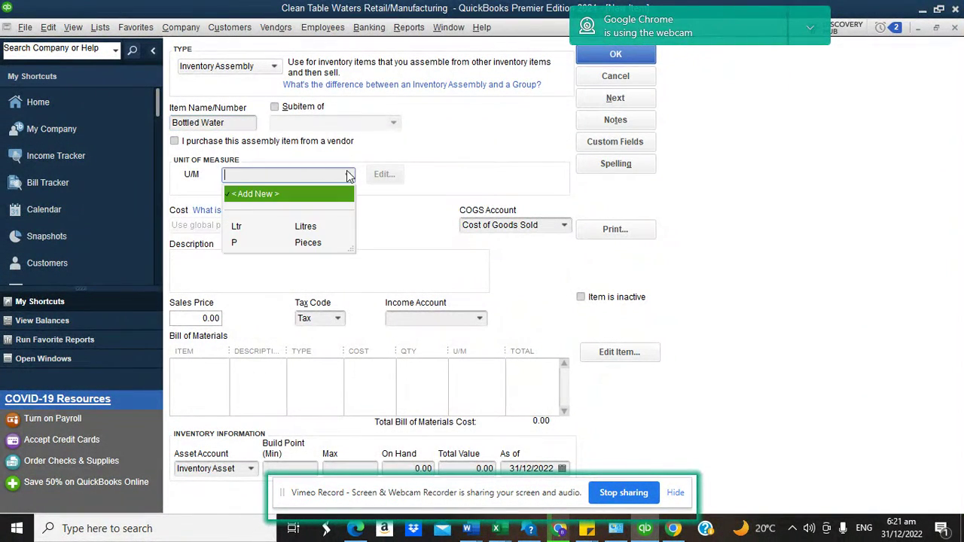
left_click(293, 246)
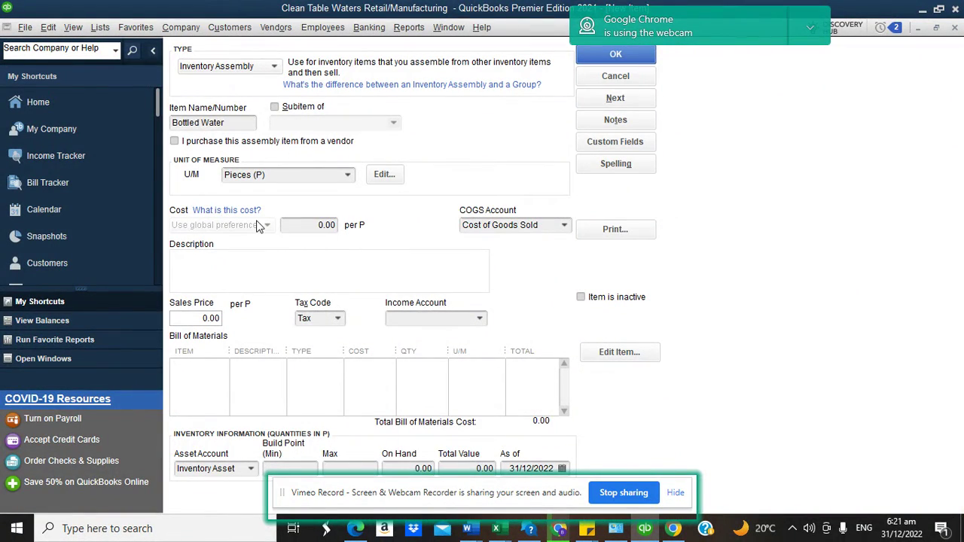
left_click(313, 226)
left_click_drag(312, 226, 344, 233)
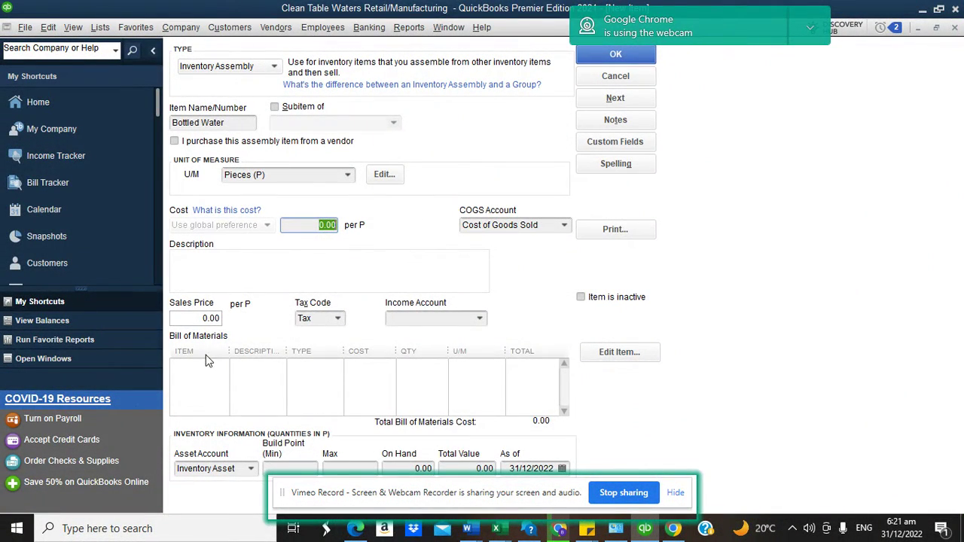
Add Water, Plastic Bottle and Label as components in the bill of materials of Bottled Water.
left_click(204, 375)
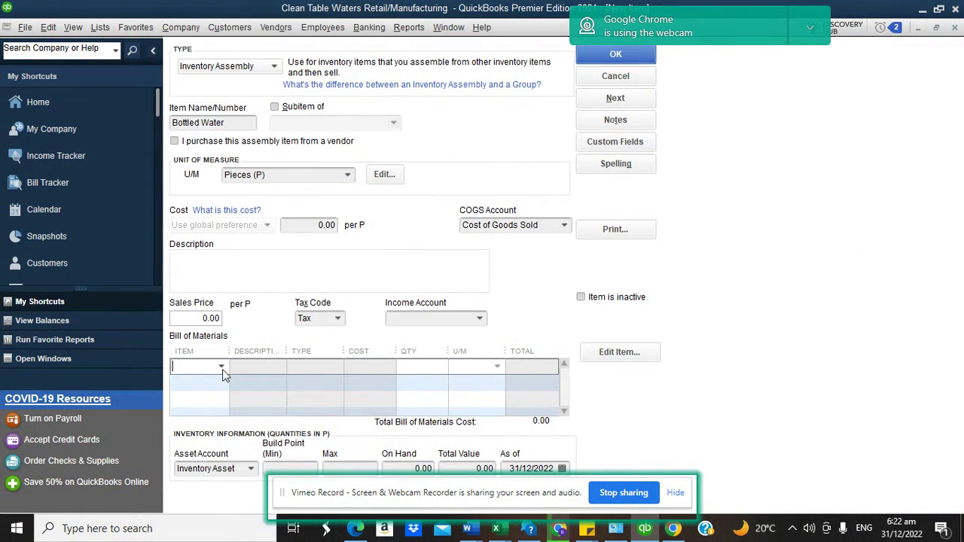
left_click(222, 367)
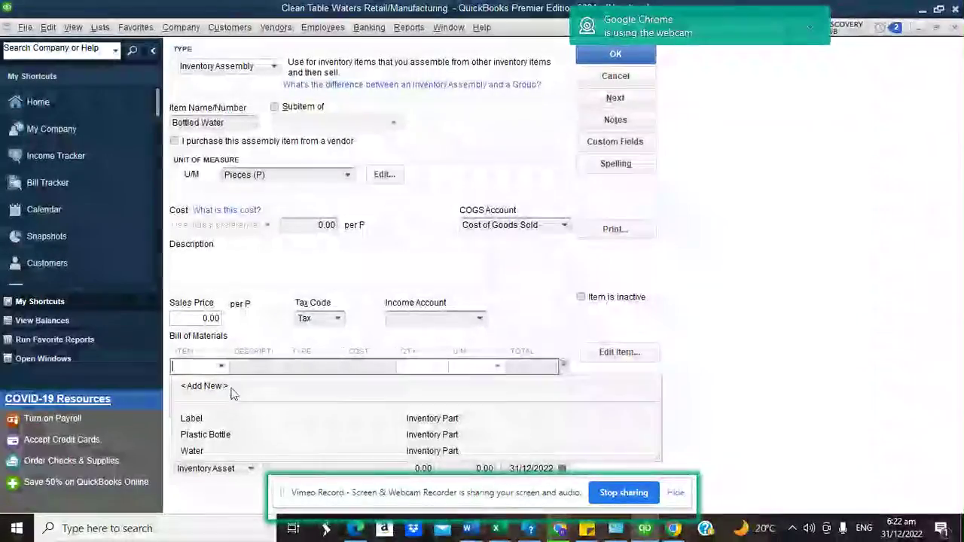
left_click(196, 451)
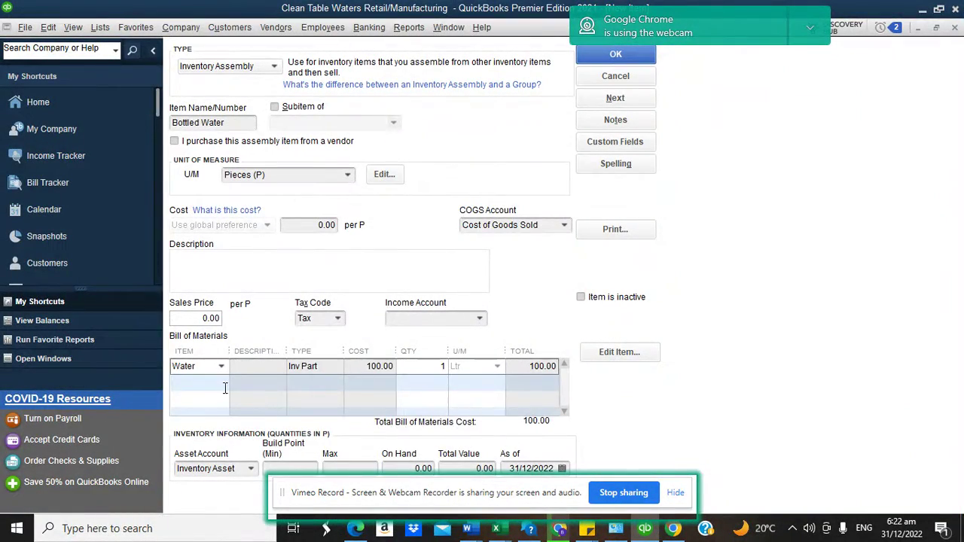
left_click(225, 387)
left_click(223, 388)
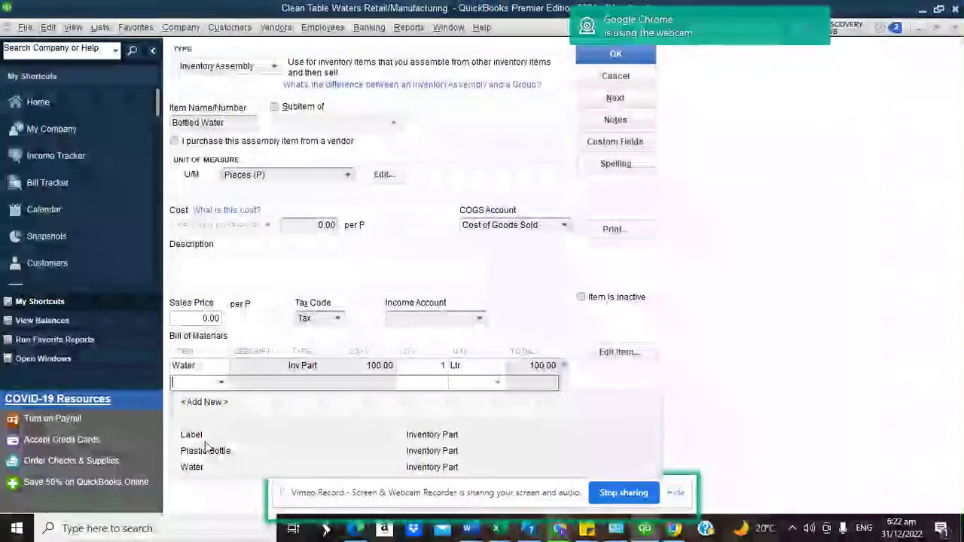
left_click(204, 451)
left_click(222, 401)
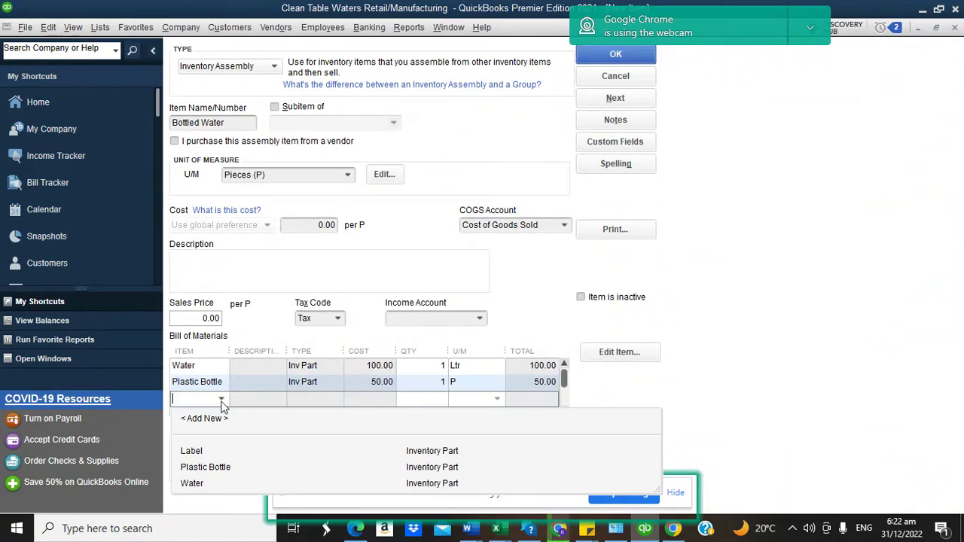
left_click(201, 452)
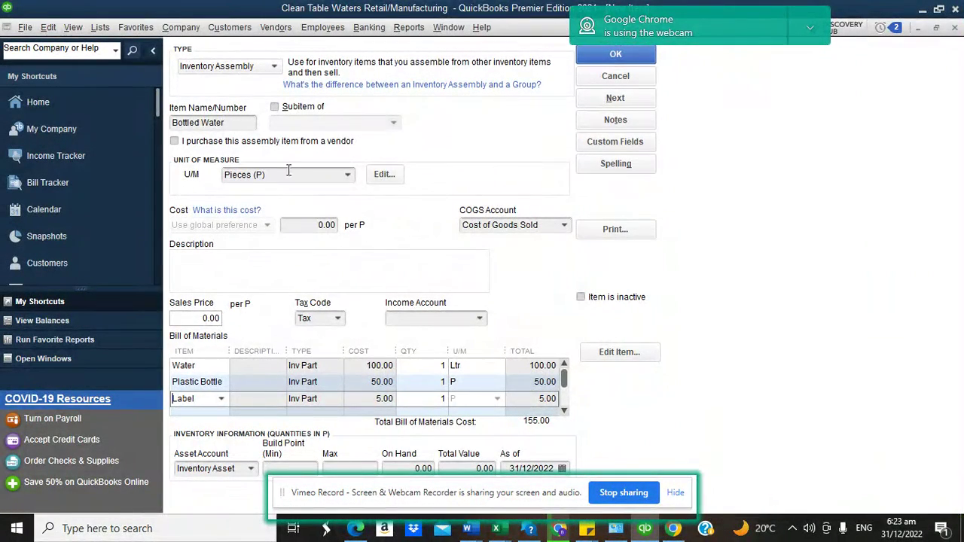
Set the bill of materials quantities to 3 litres for Water and 2 pieces for Label.
left_click(416, 365)
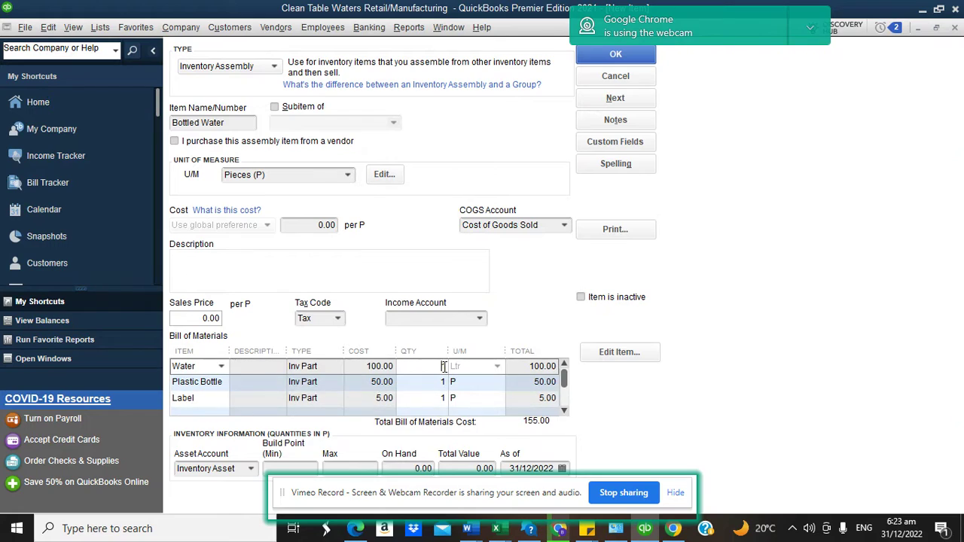
type("3")
left_click(443, 318)
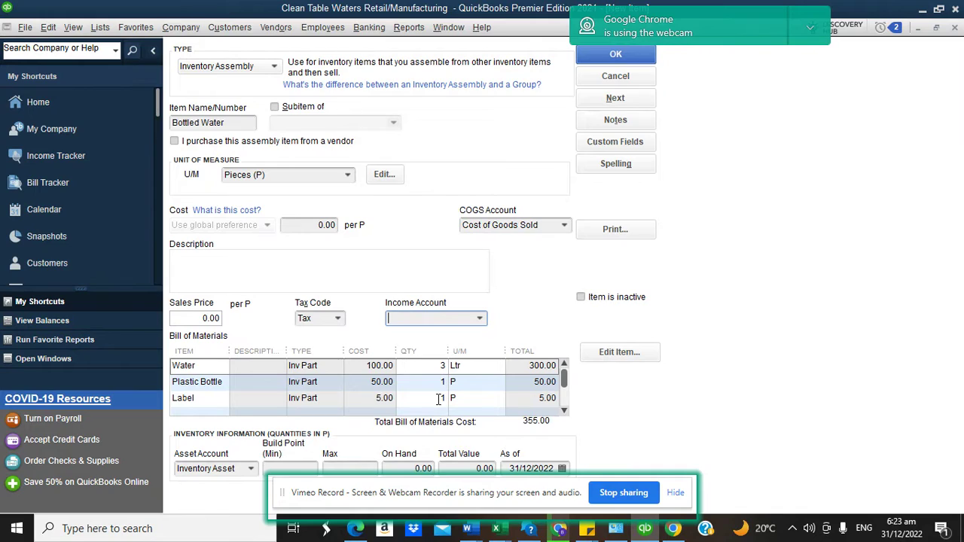
left_click(440, 399)
type("2")
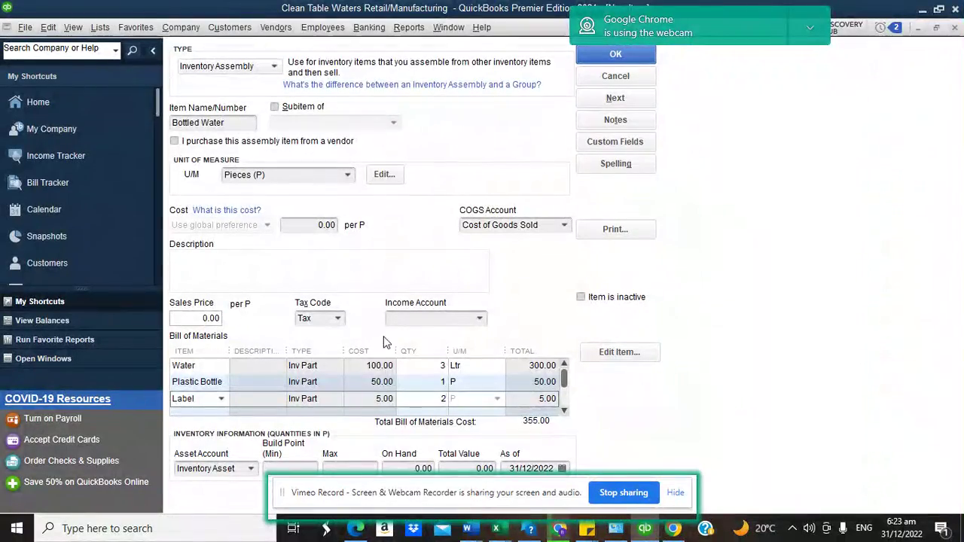
left_click(447, 319)
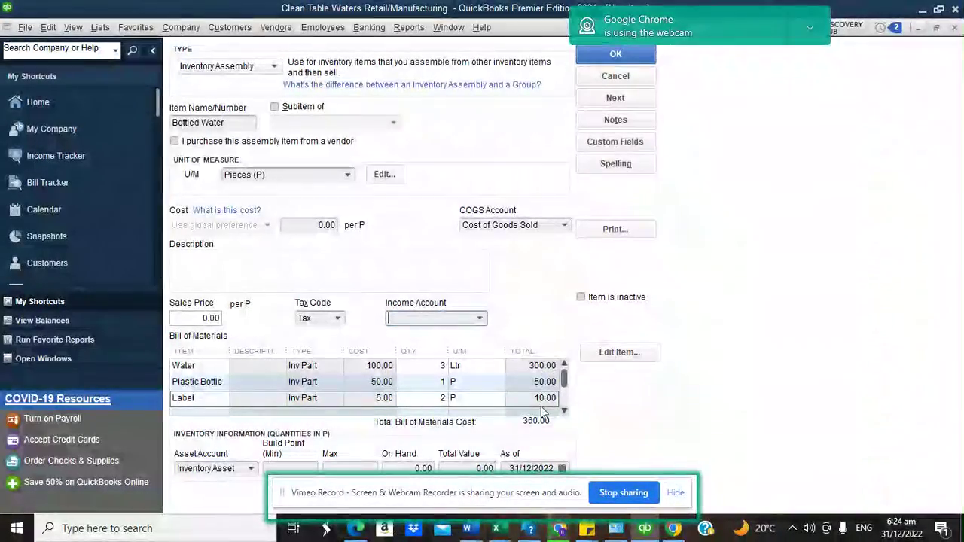
Set the cost of the Bottled Water assembly item to 360 per piece.
left_click(316, 225)
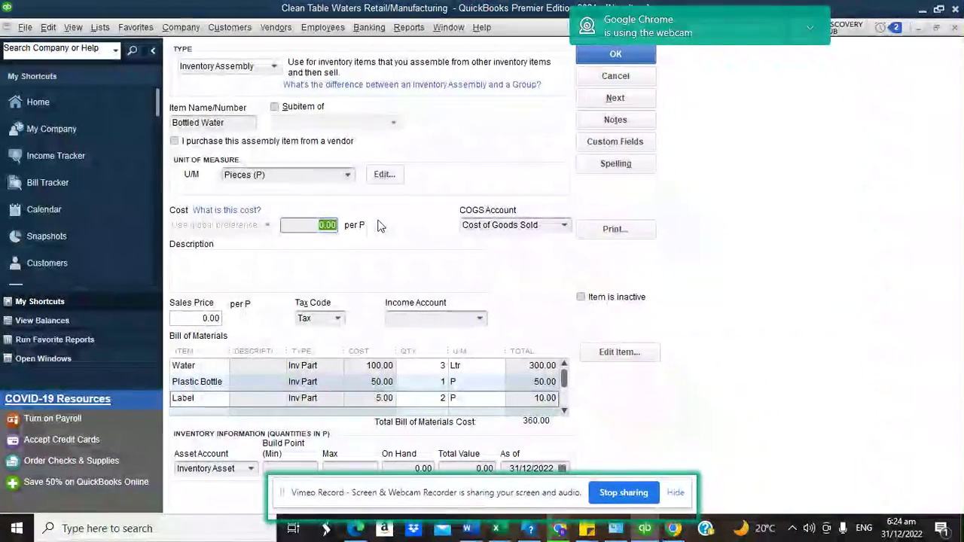
type("36")
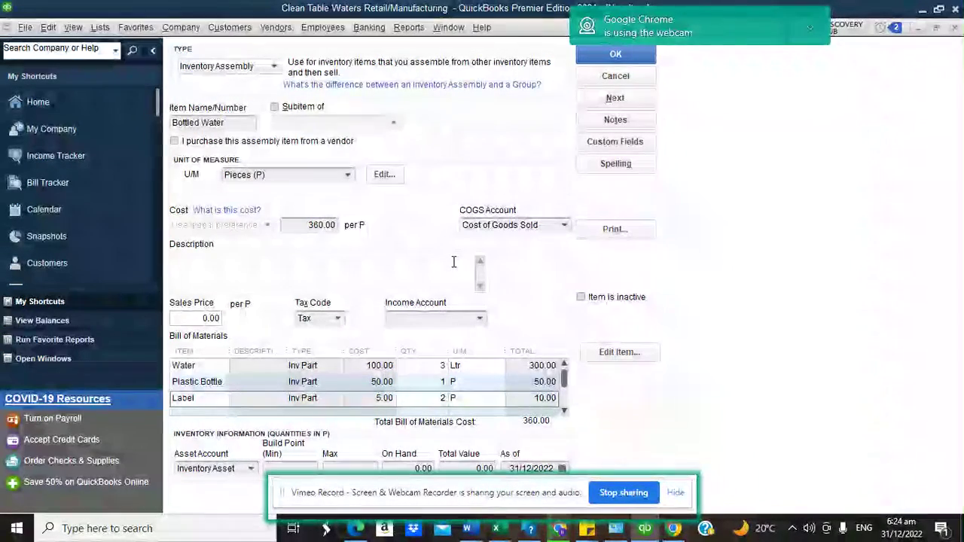
left_click(450, 261)
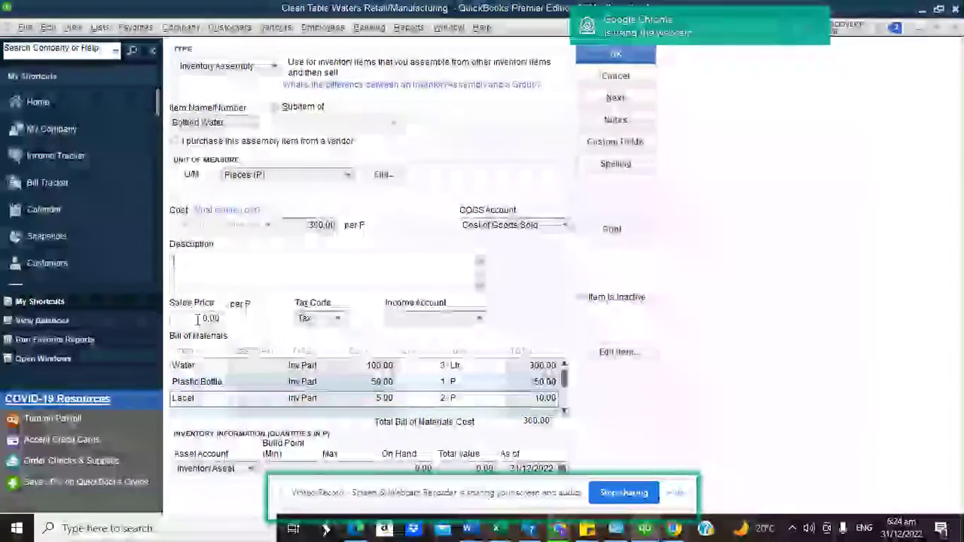
Set the sales price of Bottled Water to 600 and assign Sales as its income account.
left_click(224, 318)
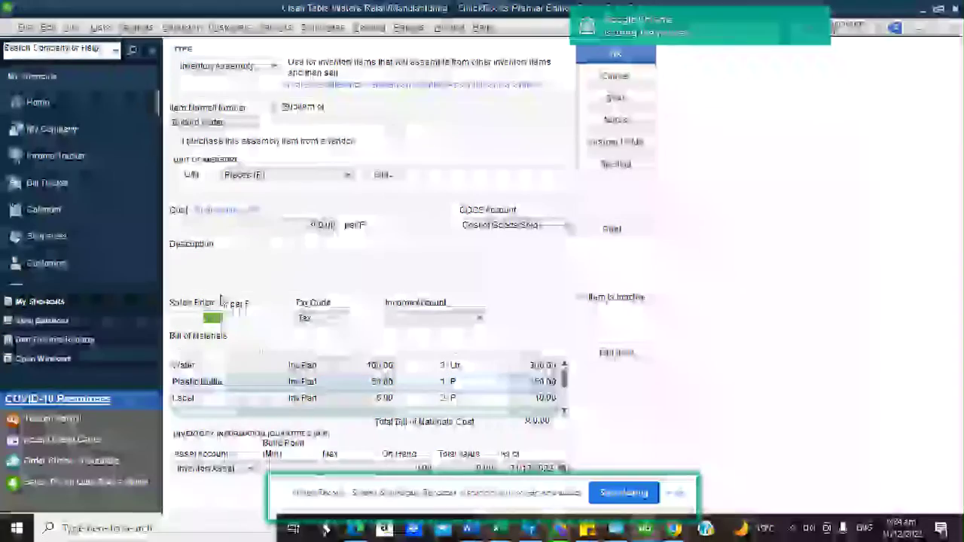
type("600")
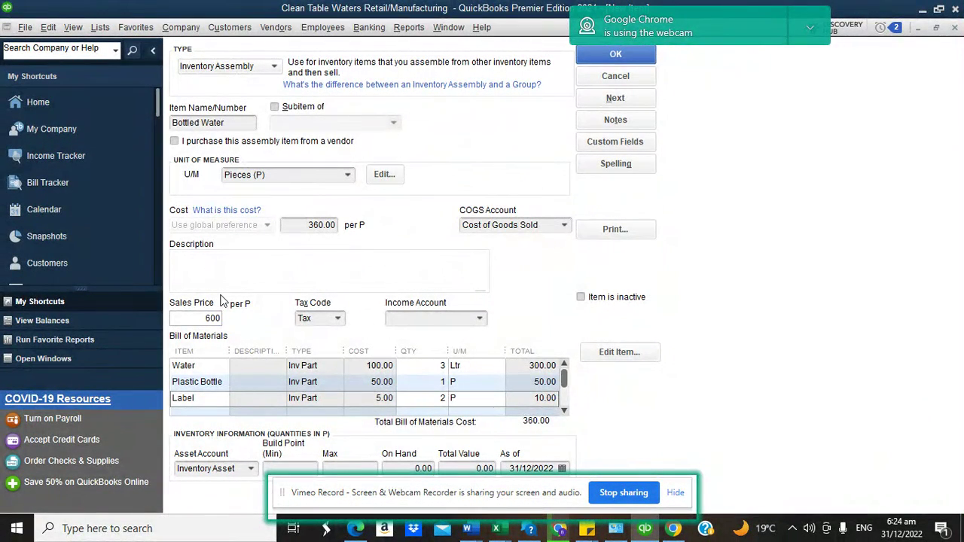
left_click(480, 321)
left_click(481, 321)
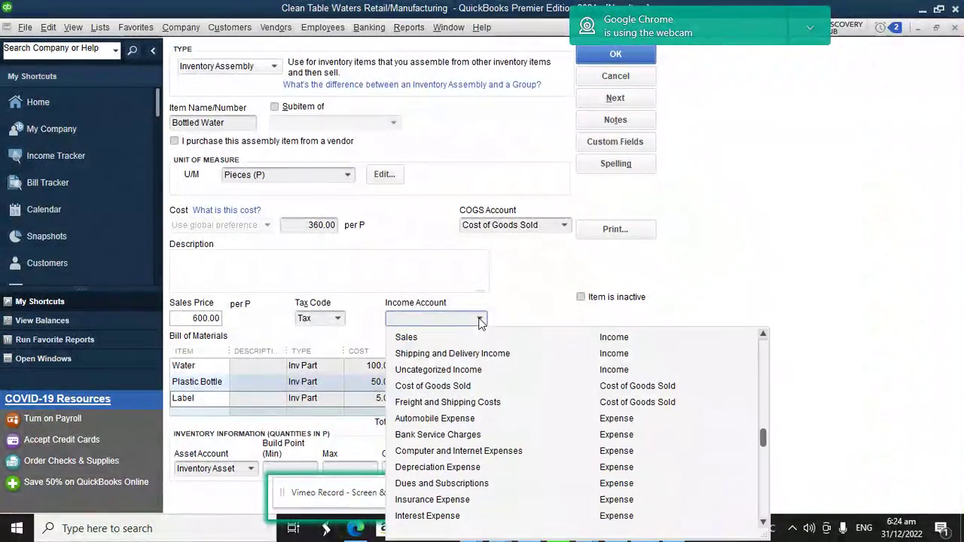
left_click(435, 335)
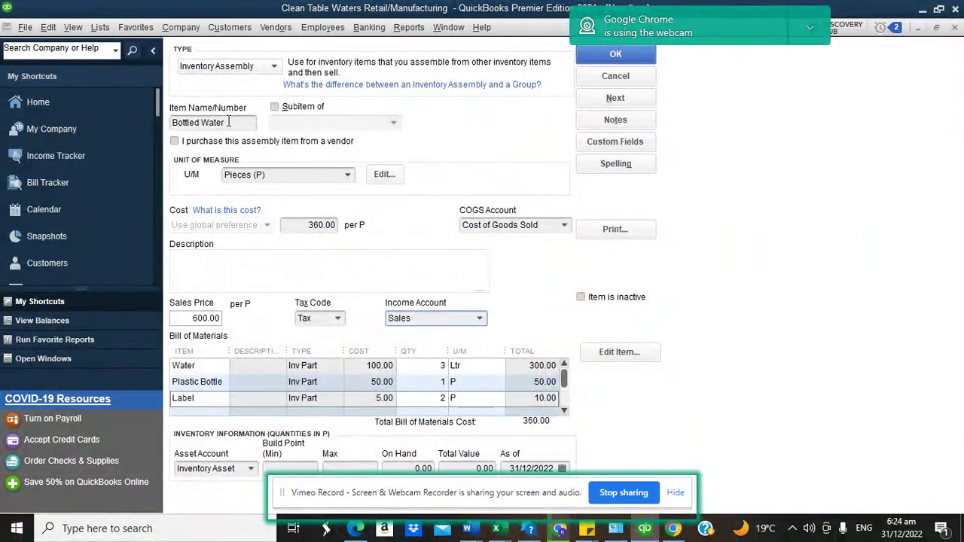
Set the on-hand quantity of Bottled Water to 15,000.
left_click(410, 467)
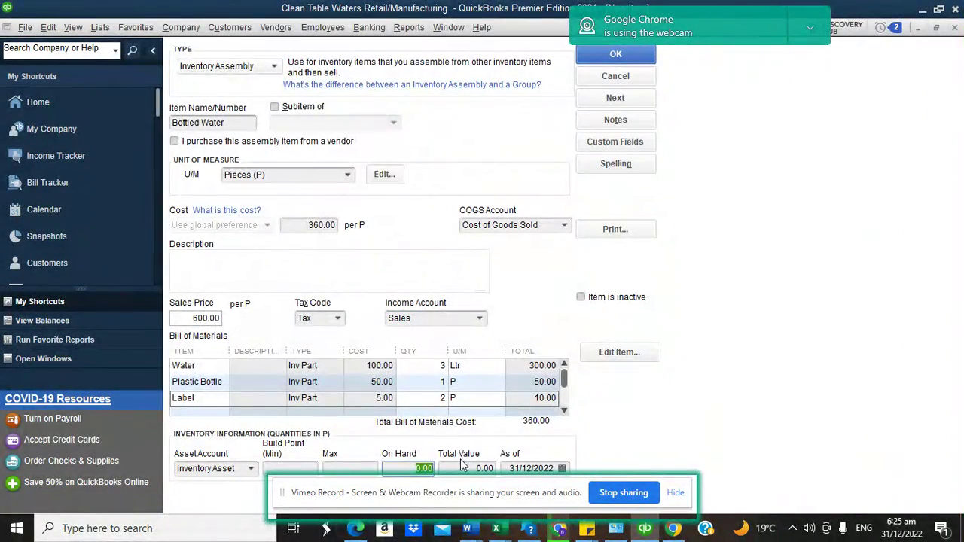
type("15000")
key("Tab")
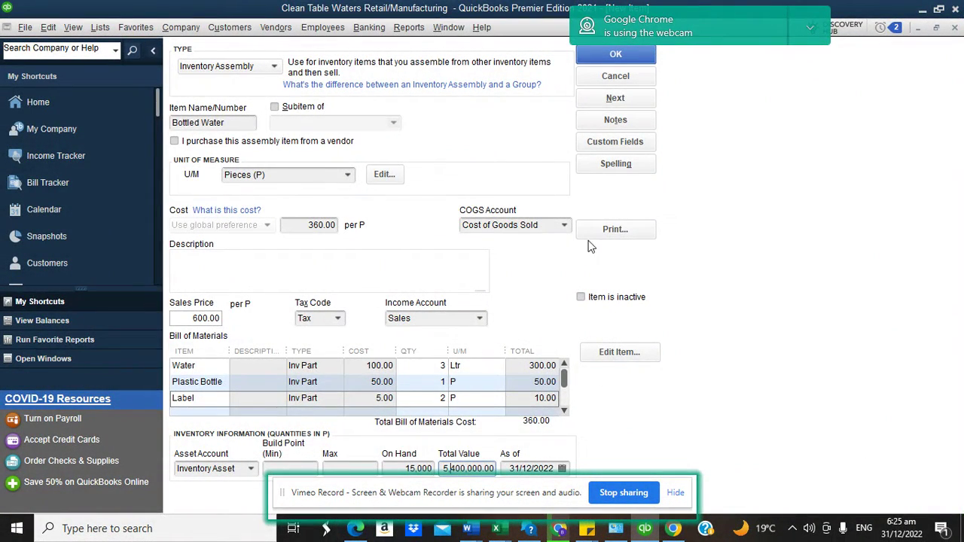
Set the on-hand quantity of Bottled Water to 15,670 and save the assembly item.
left_click(406, 468)
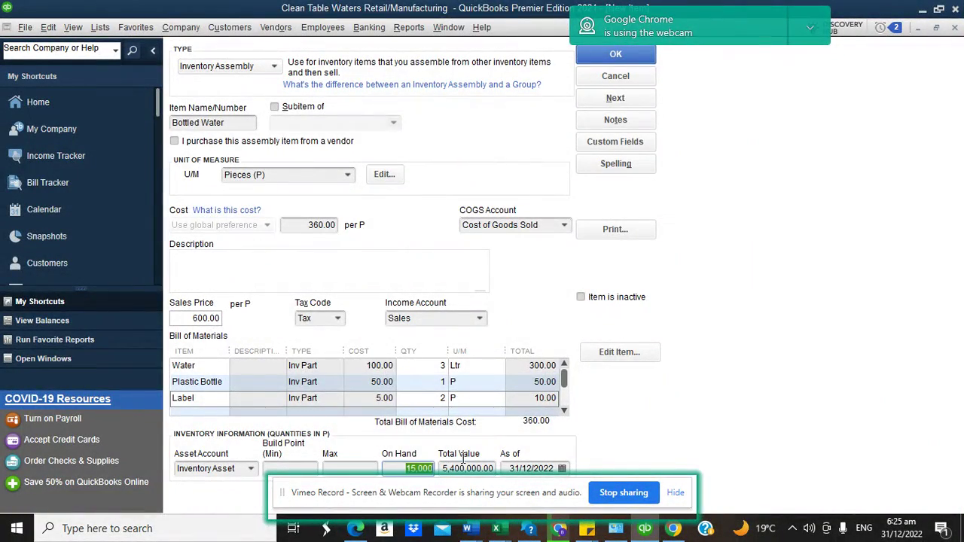
type("15,")
type("670")
left_click(357, 465)
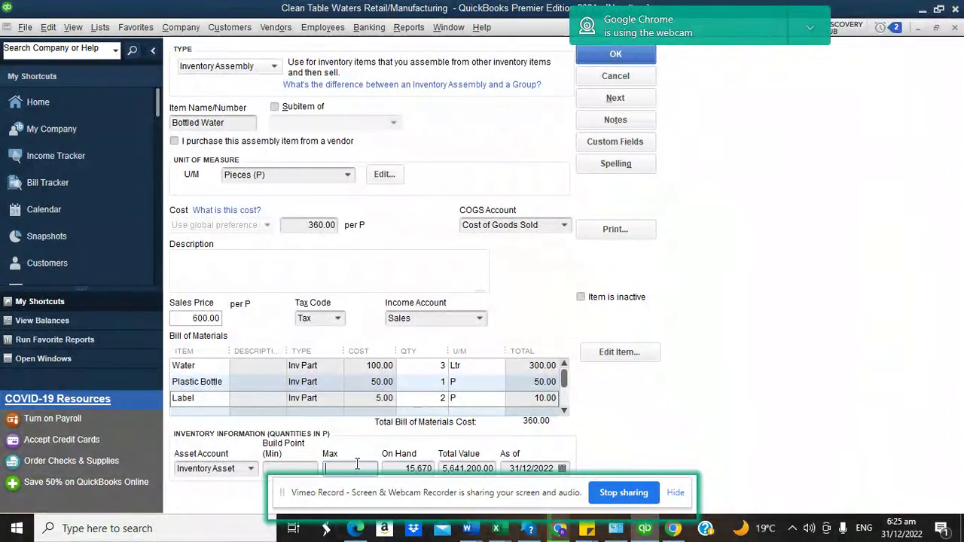
left_click(457, 318)
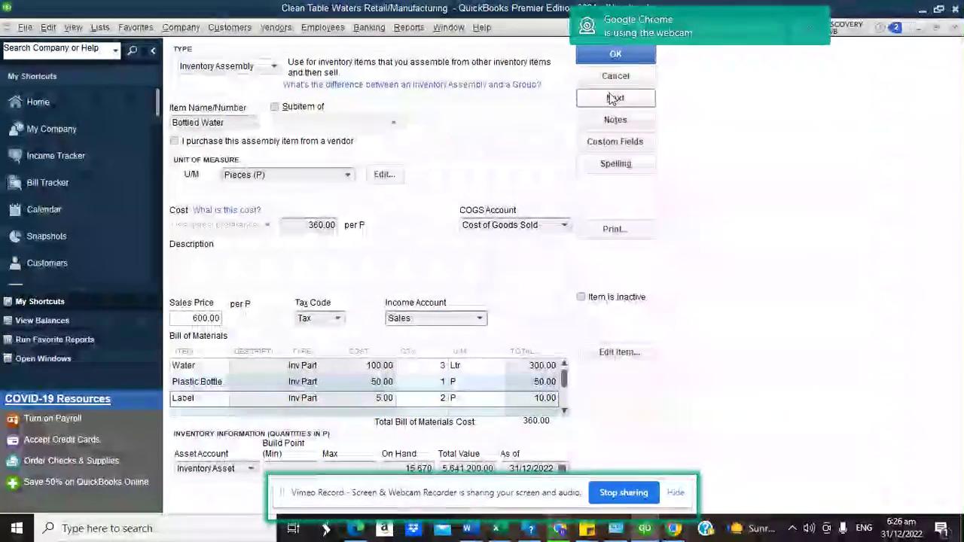
left_click(616, 55)
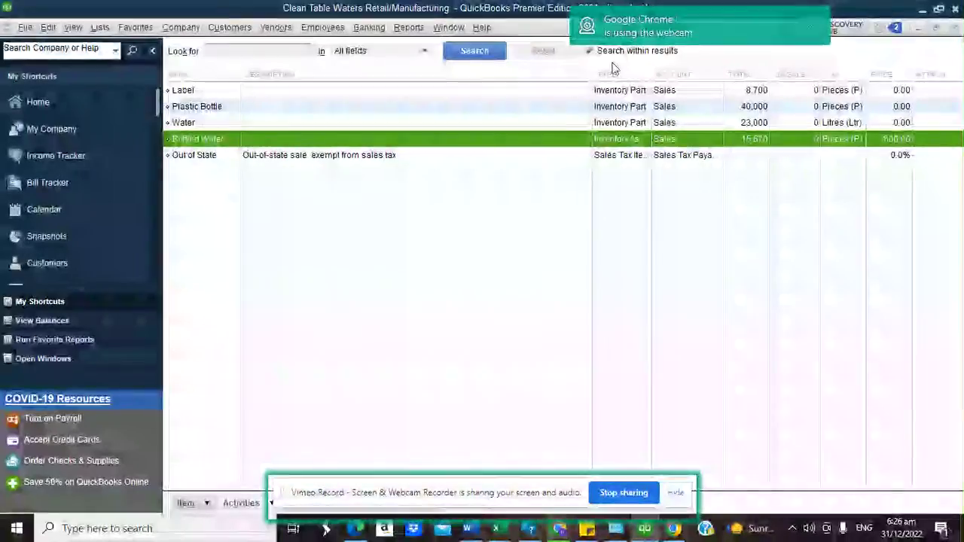
Open the Inventory Valuation Summary report and widen its item name column to show the full names.
left_click(410, 29)
mouse_move(441, 222)
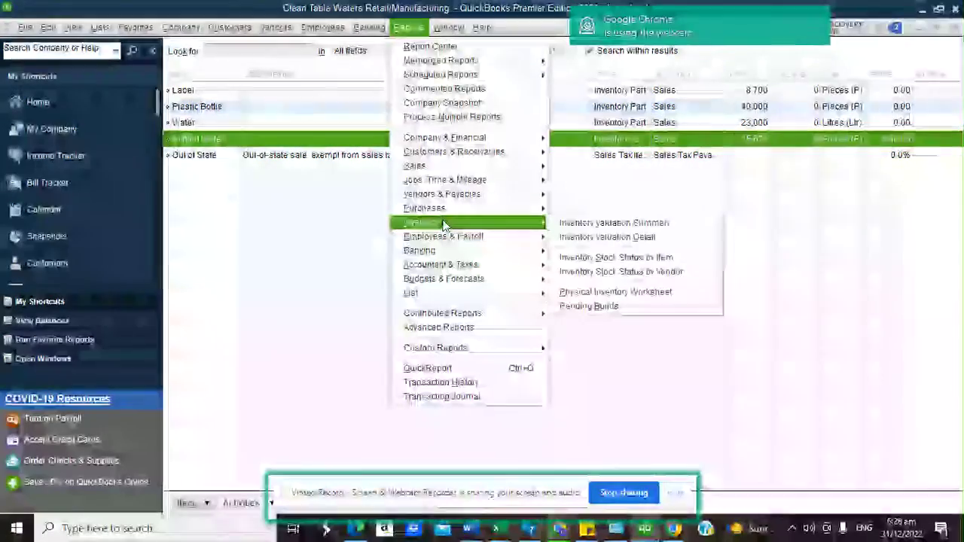
left_click(614, 223)
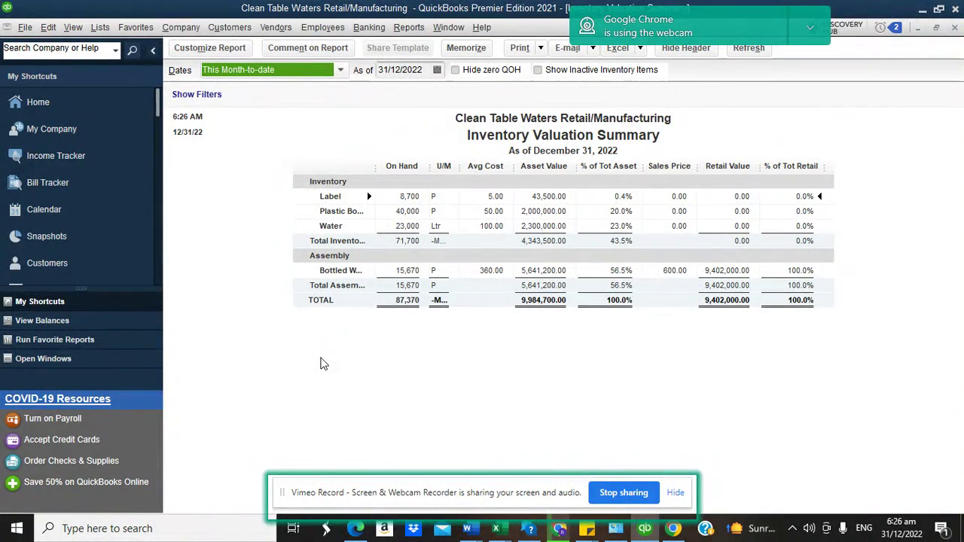
left_click_drag(377, 165, 396, 166)
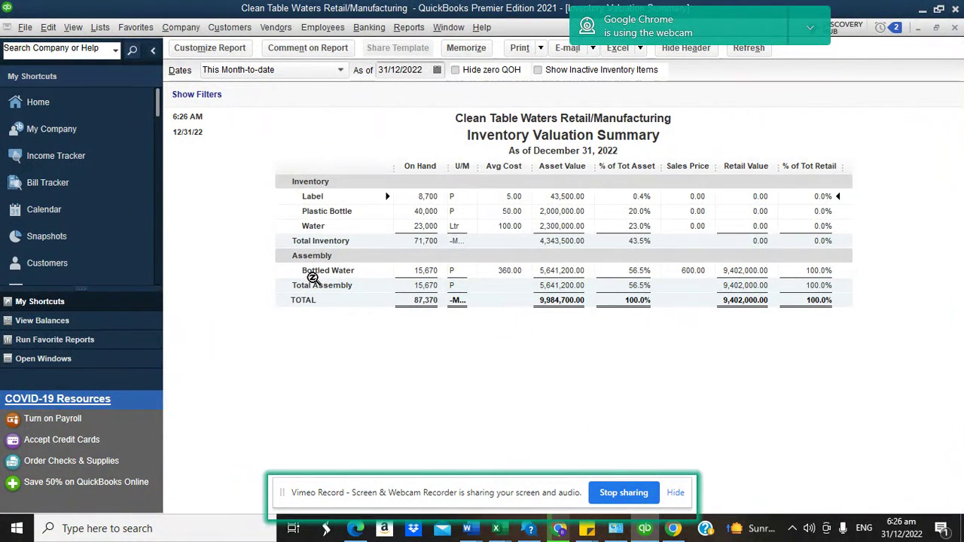
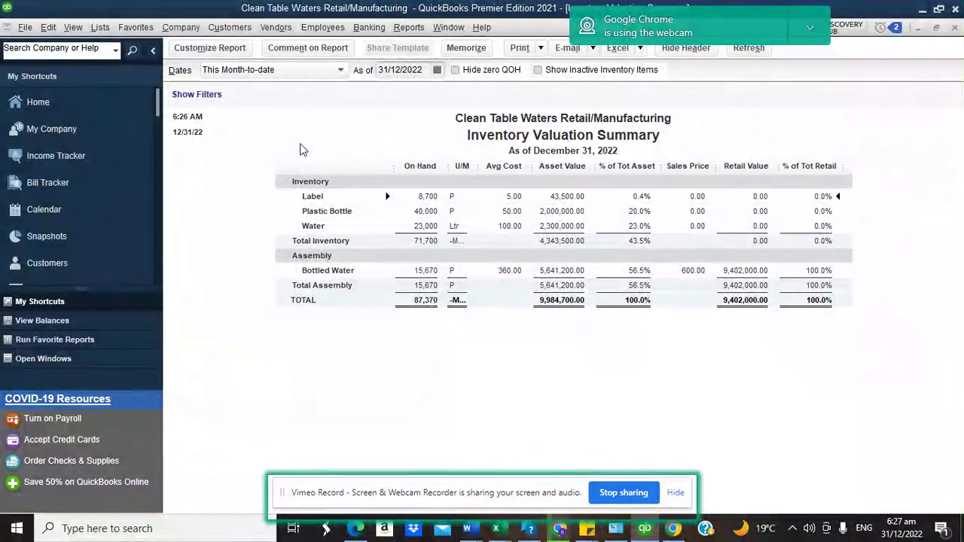
Return to the home page and open the chart of accounts.
left_click(59, 101)
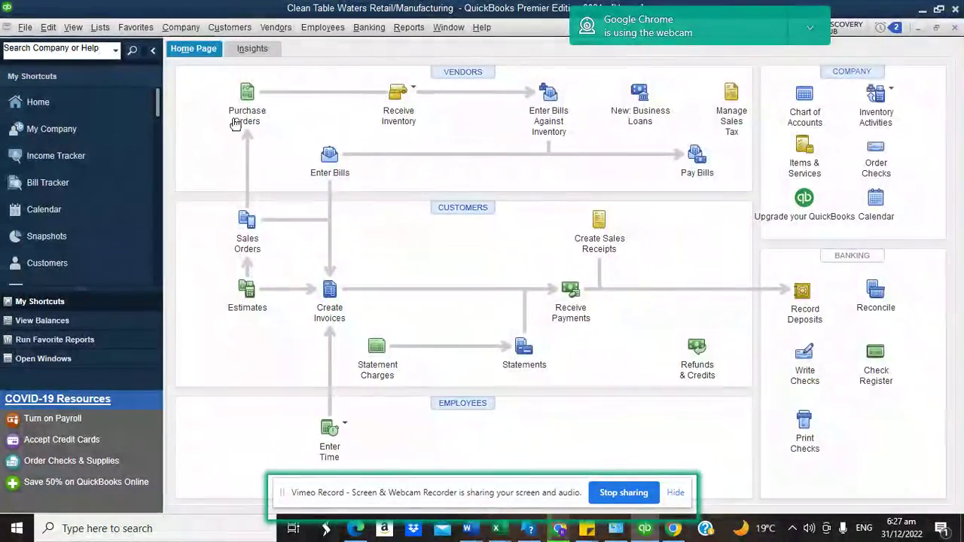
left_click(106, 30)
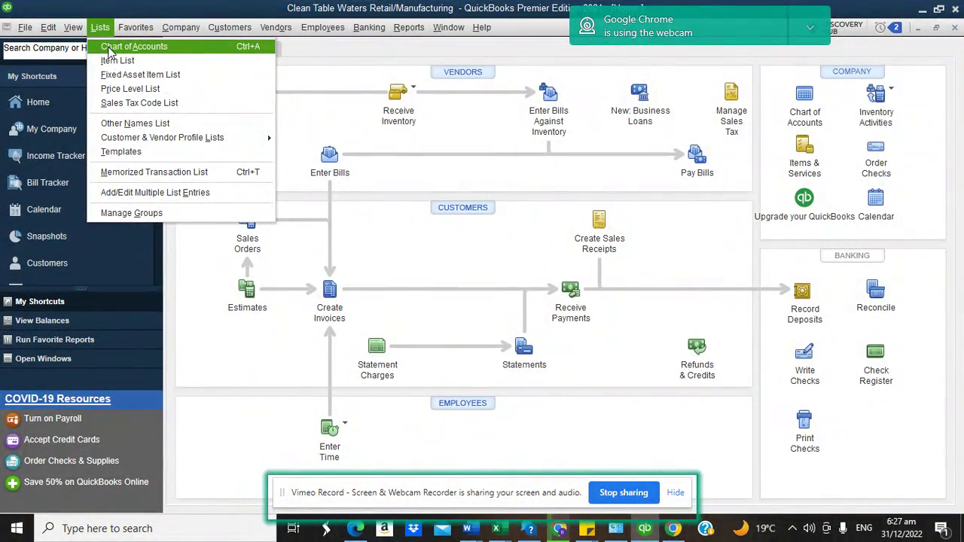
left_click(109, 48)
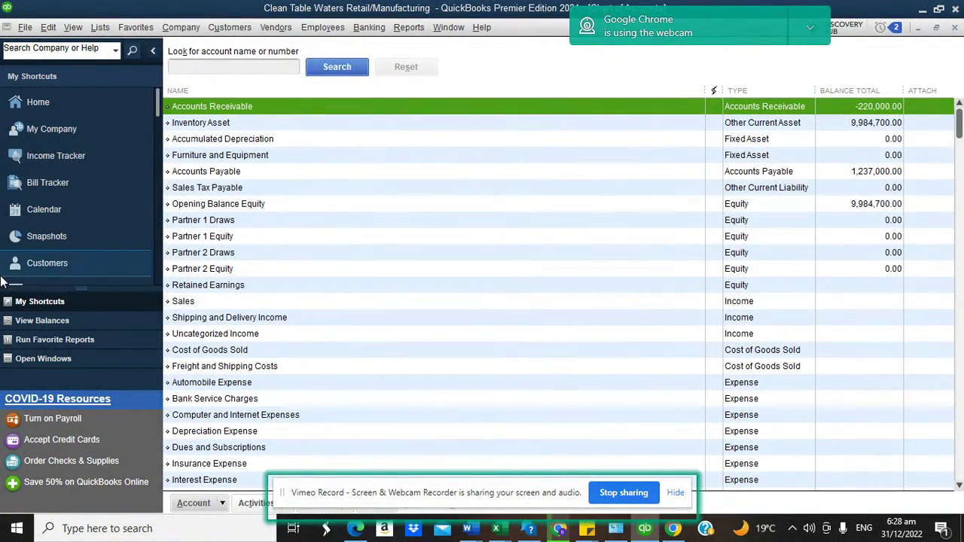
Start a new account of type Bank and name it CitiBank.
left_click(217, 504)
left_click(202, 299)
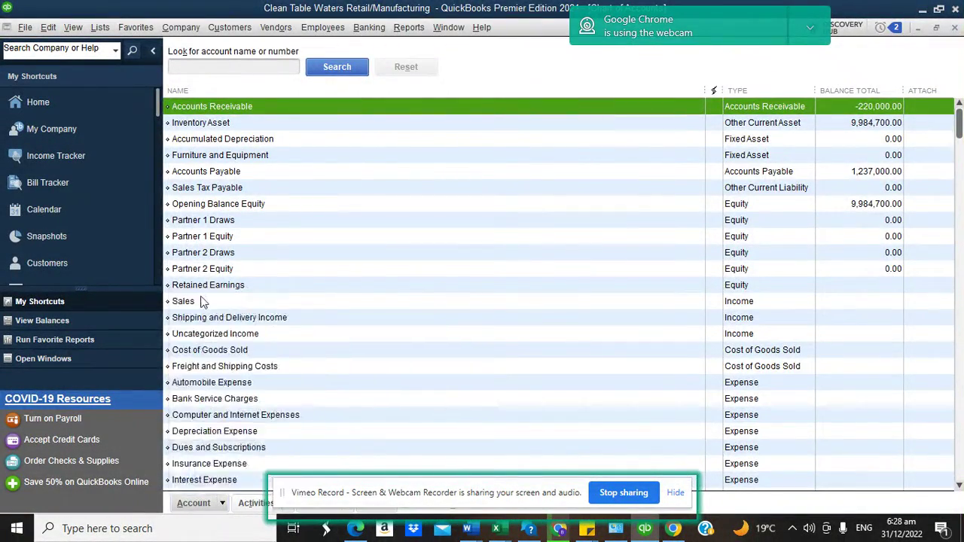
left_click(208, 191)
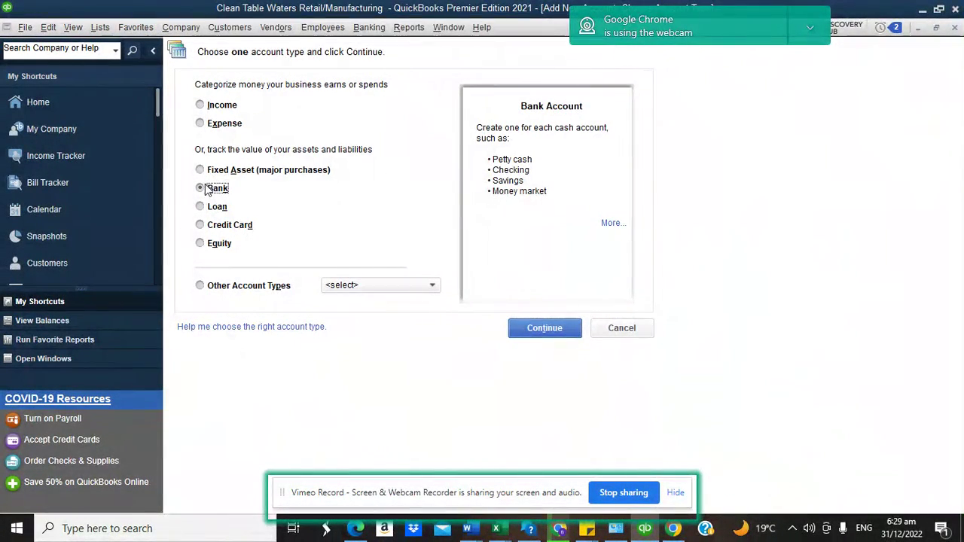
left_click(536, 330)
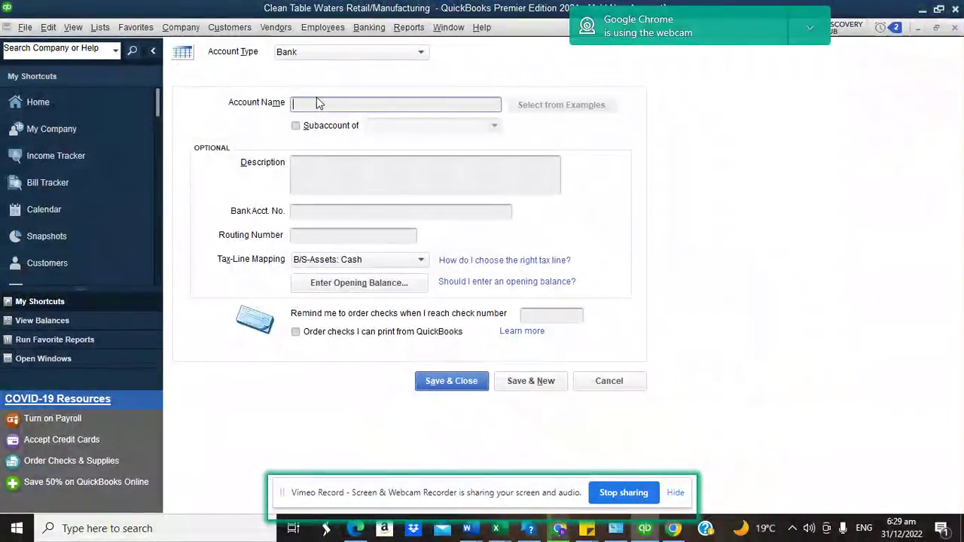
type("CitiBank")
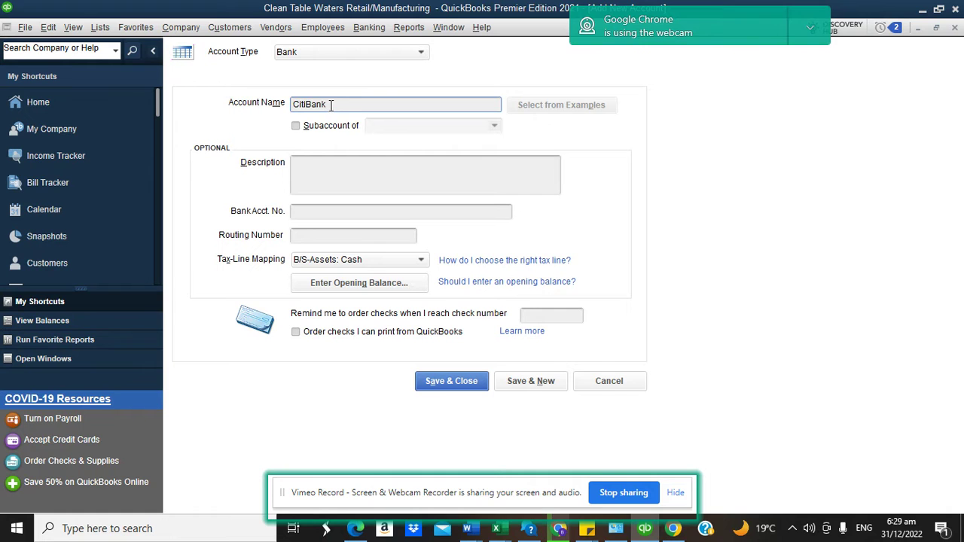
left_click_drag(331, 105, 291, 106)
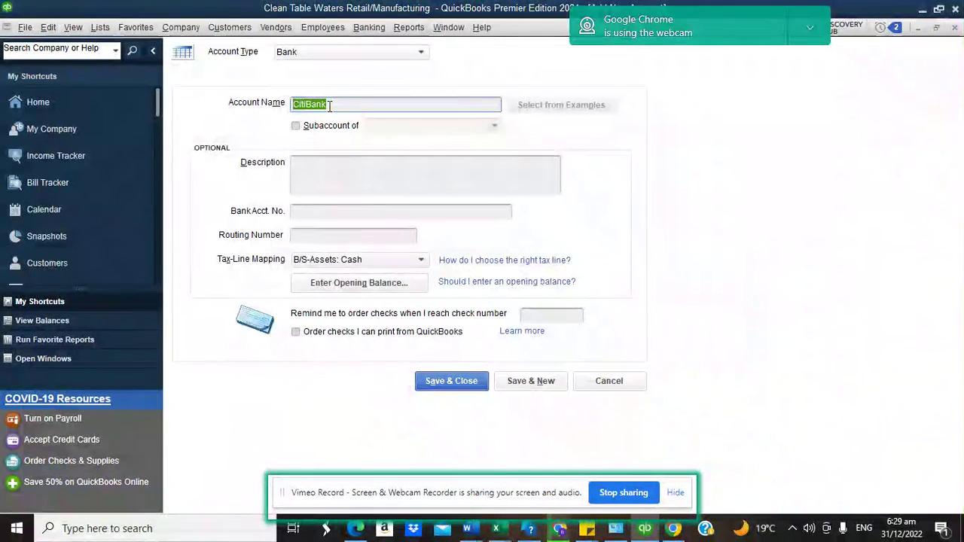
left_click(329, 105)
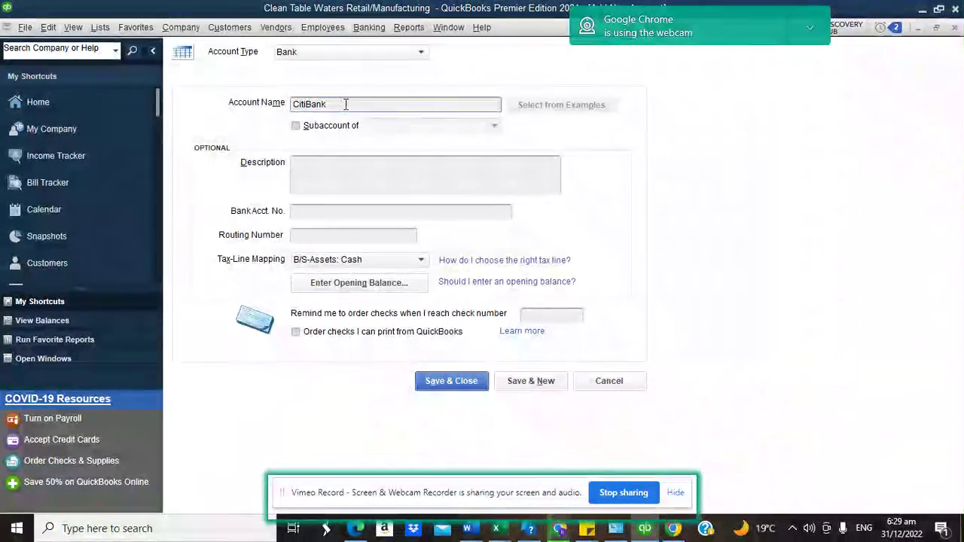
Try the Income account type for the CitiBank account and return it to Bank.
left_click(295, 55)
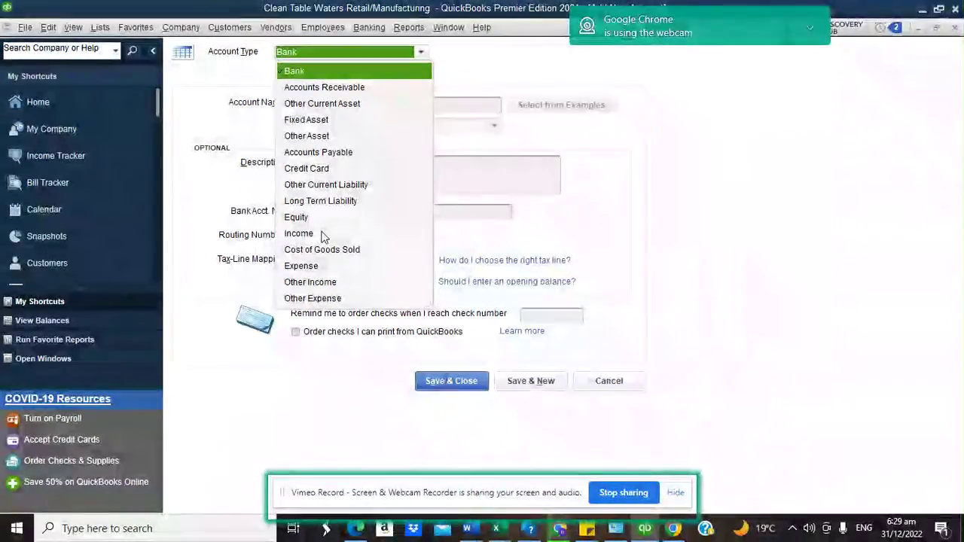
left_click(325, 233)
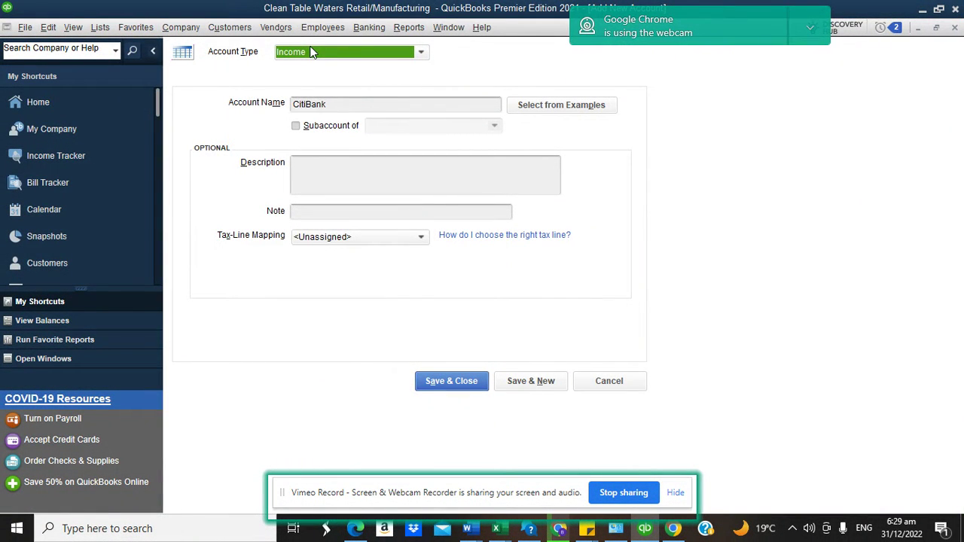
left_click(313, 51)
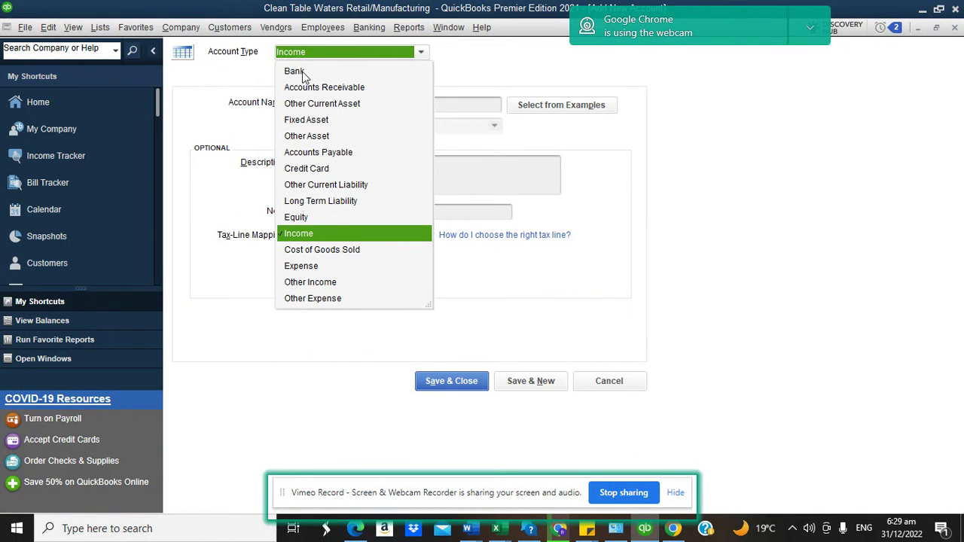
left_click(295, 72)
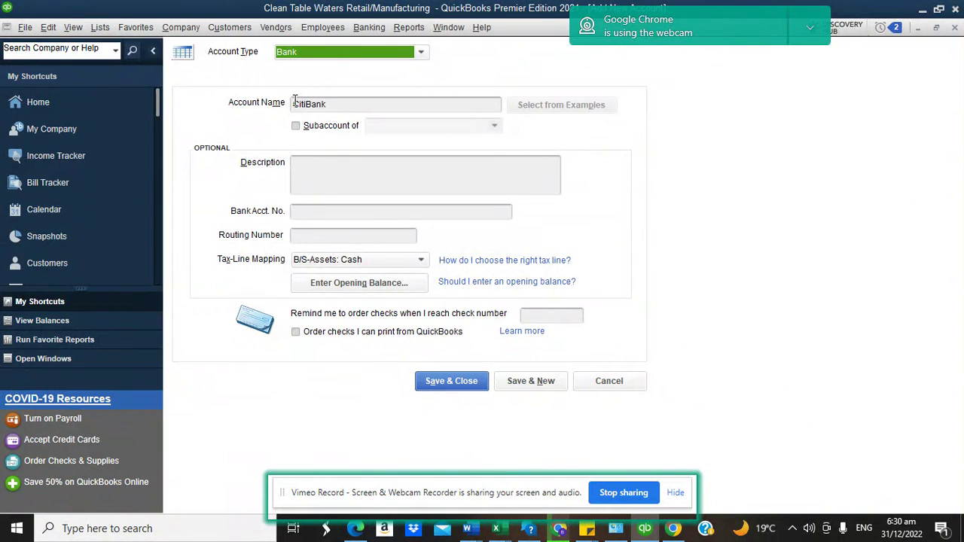
left_click_drag(348, 104, 286, 107)
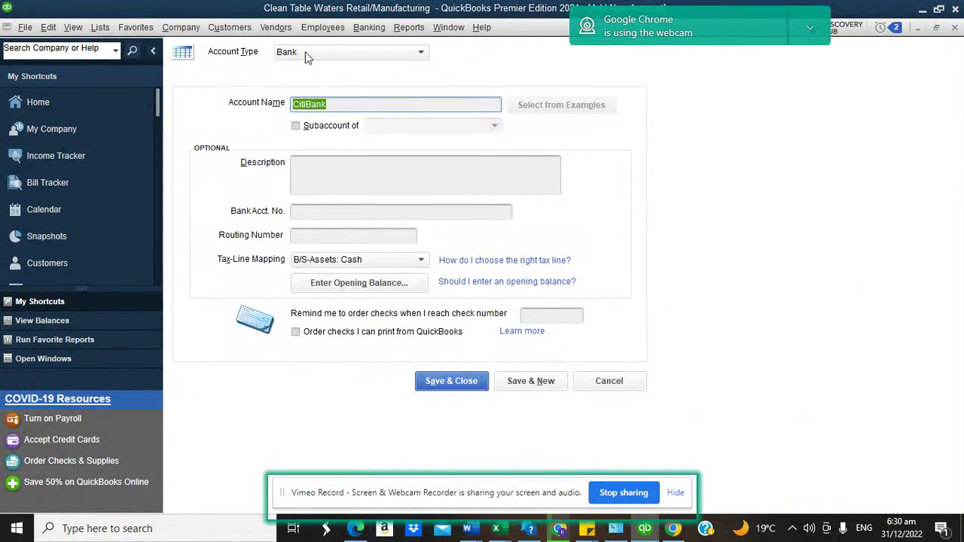
Enter an opening balance of 245,000,000 as of 31/12/2022 for the CitiBank account and save it.
left_click(336, 285)
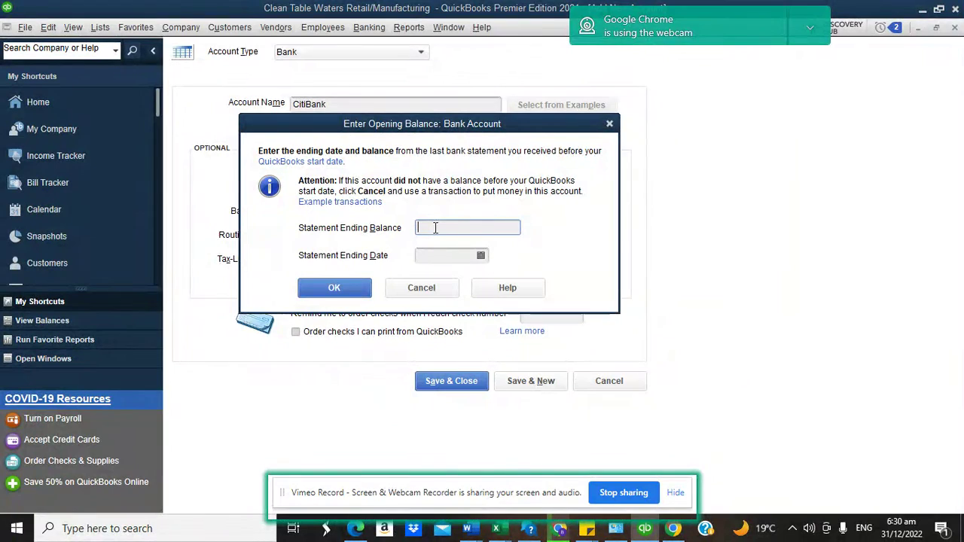
type("245000000")
left_click(482, 256)
left_click(529, 385)
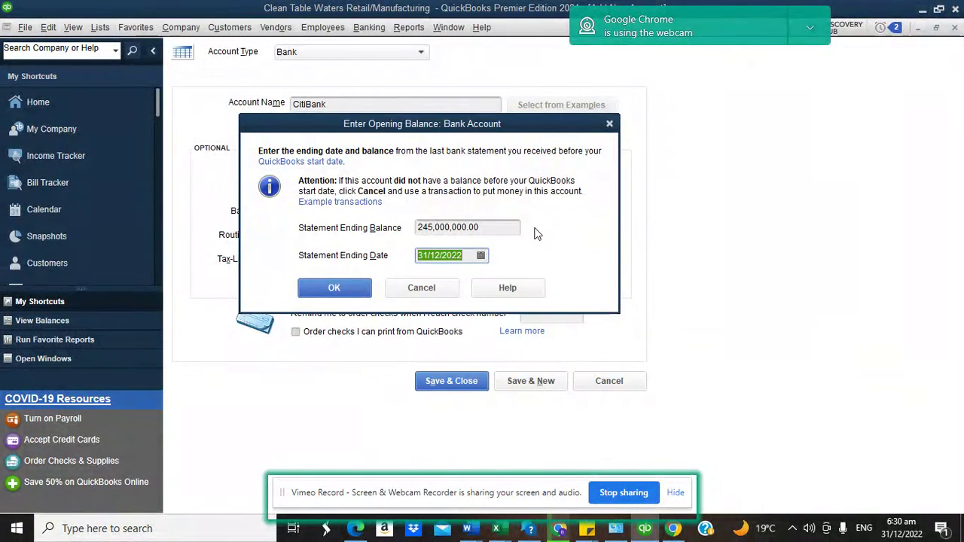
left_click(347, 292)
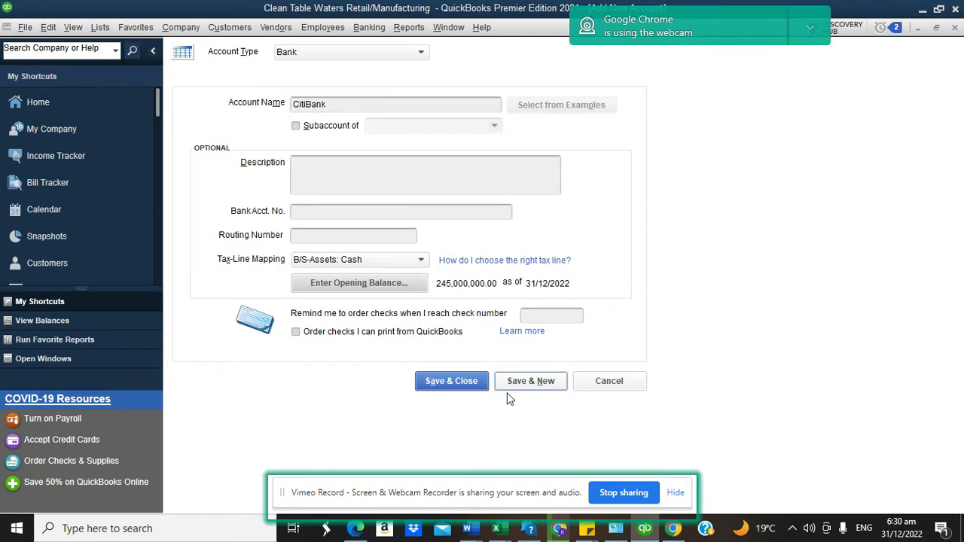
left_click(457, 381)
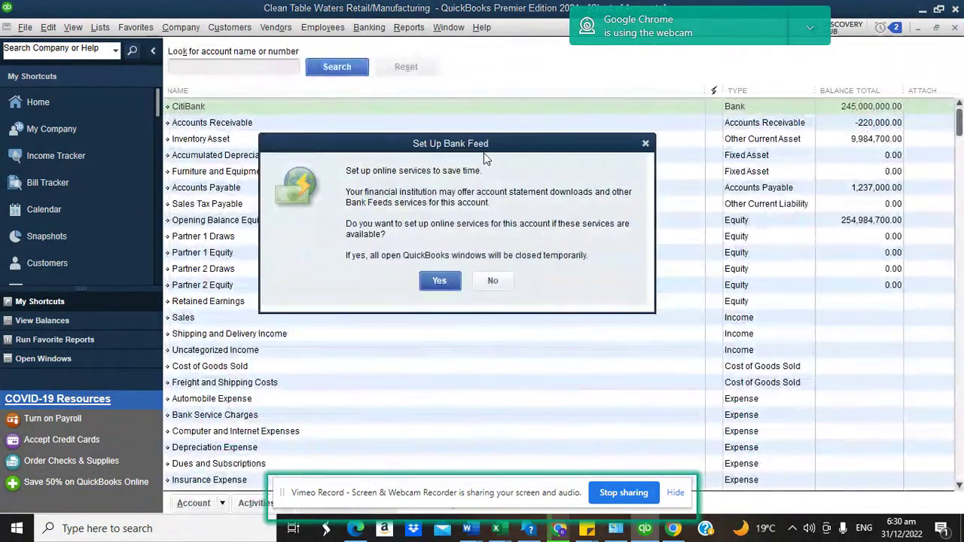
Decline bank feed setup for CitiBank and start a new account of type Bank named JPMorgan Chase.
left_click(496, 280)
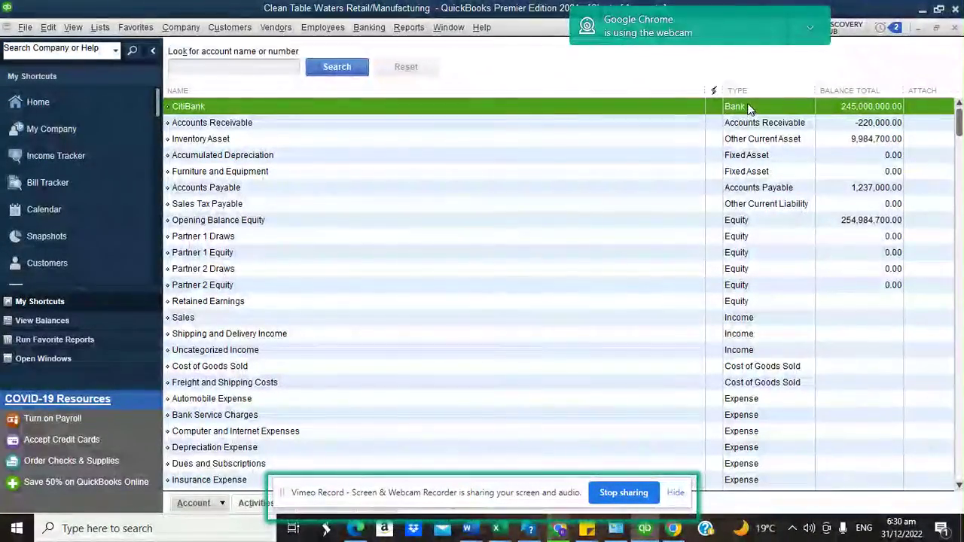
left_click(217, 508)
left_click(198, 296)
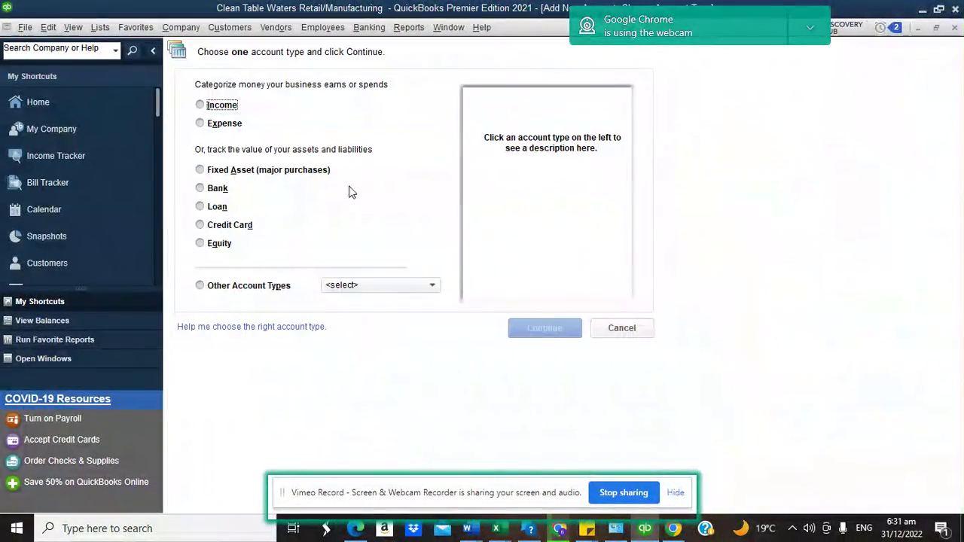
left_click(202, 189)
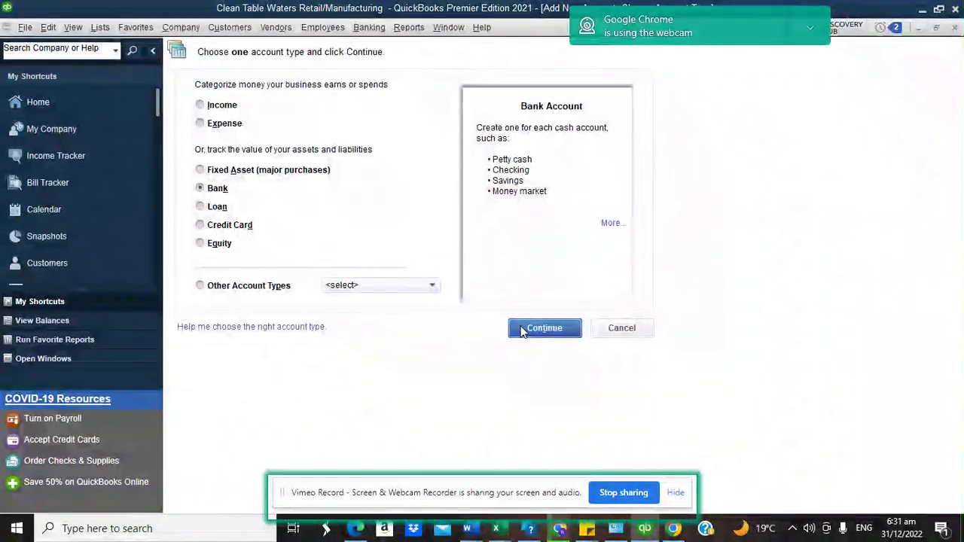
left_click(525, 331)
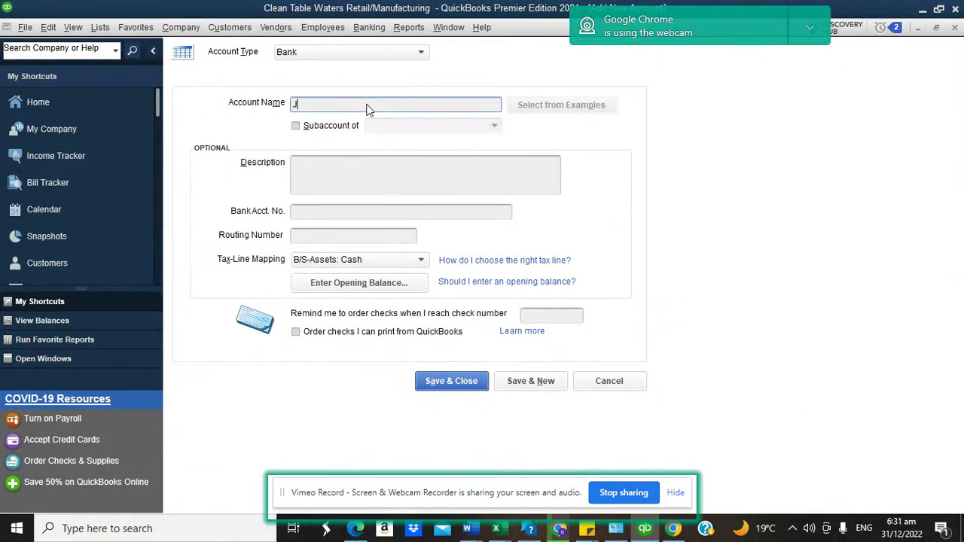
type("JPMor")
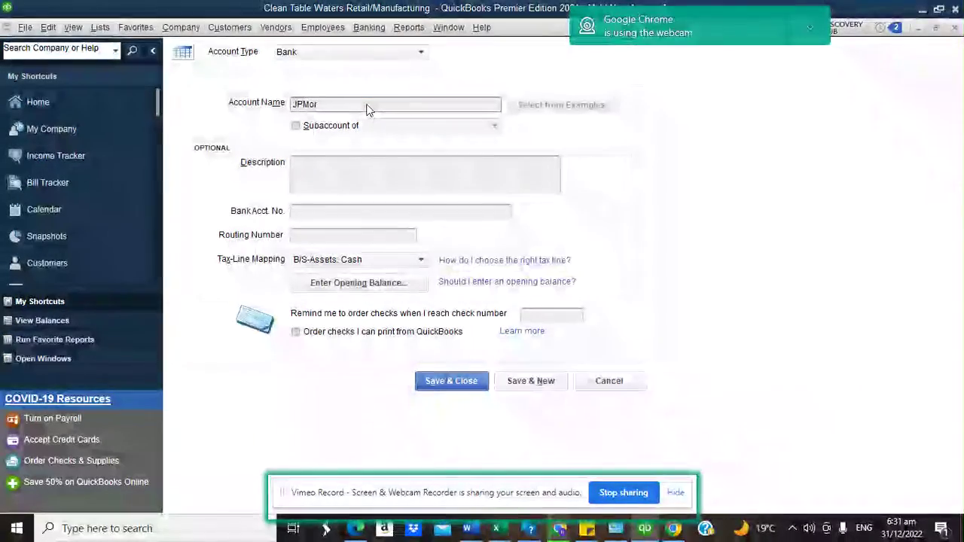
type("an Chase")
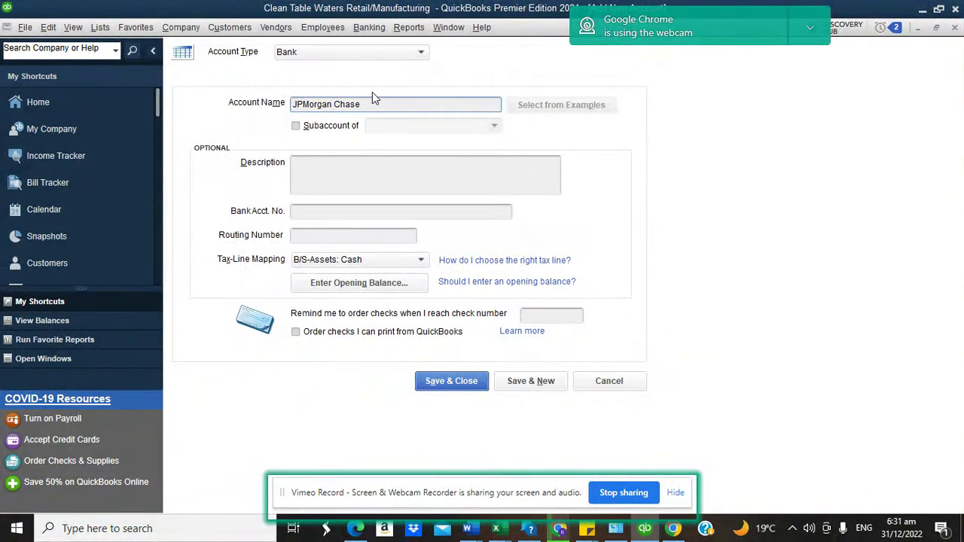
left_click(415, 52)
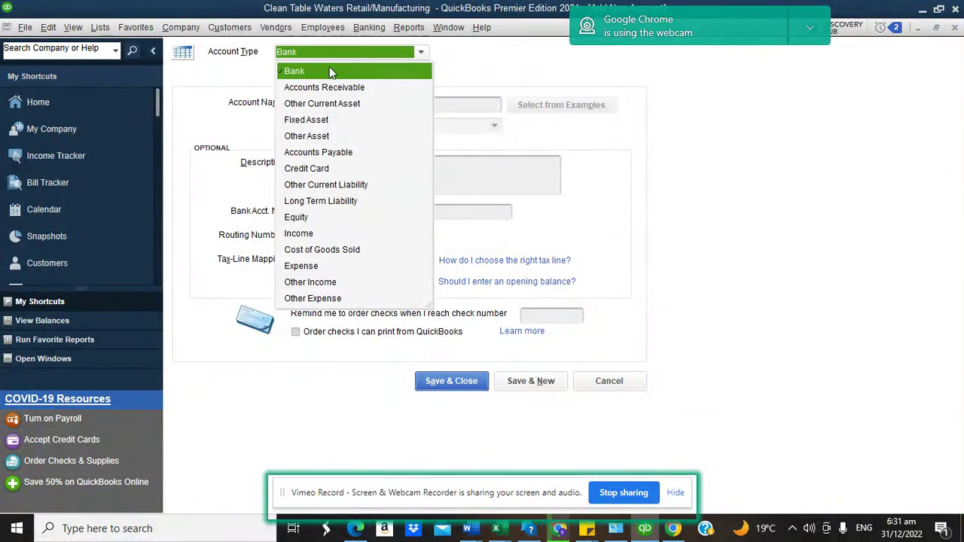
left_click(329, 70)
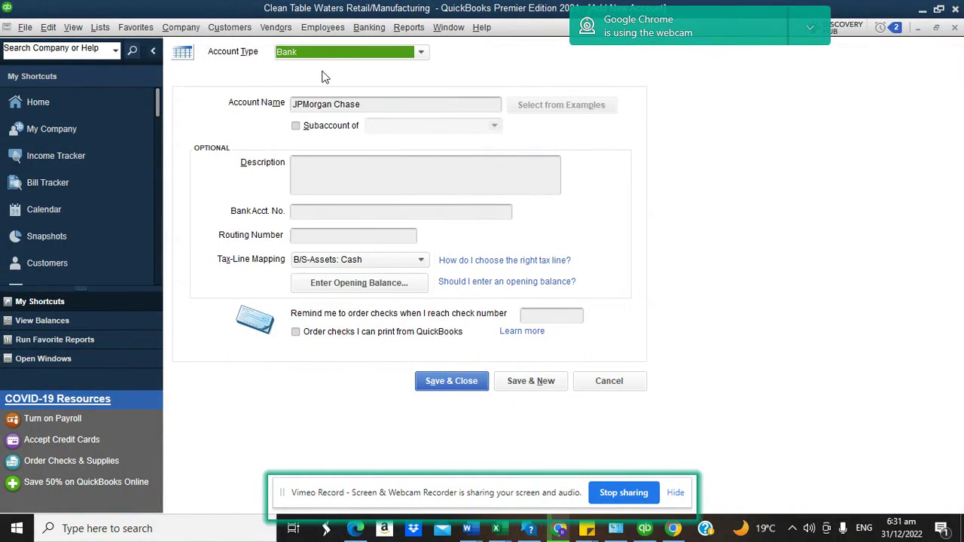
Enter an opening balance of 56,000,000 as of 31/12/2022 for JPMorgan Chase and save the account without bank feeds.
left_click(358, 283)
type("56000000")
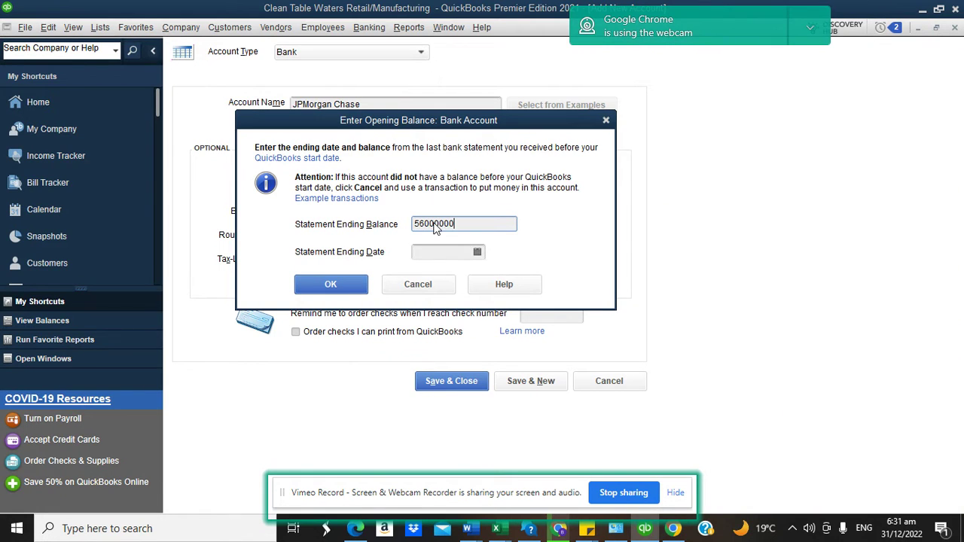
type("6,000,000")
left_click(477, 252)
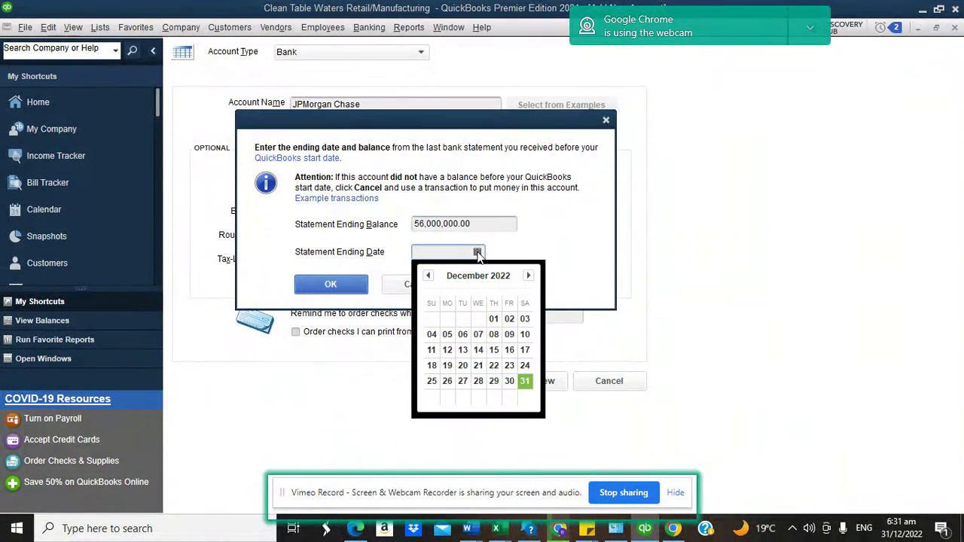
left_click(525, 381)
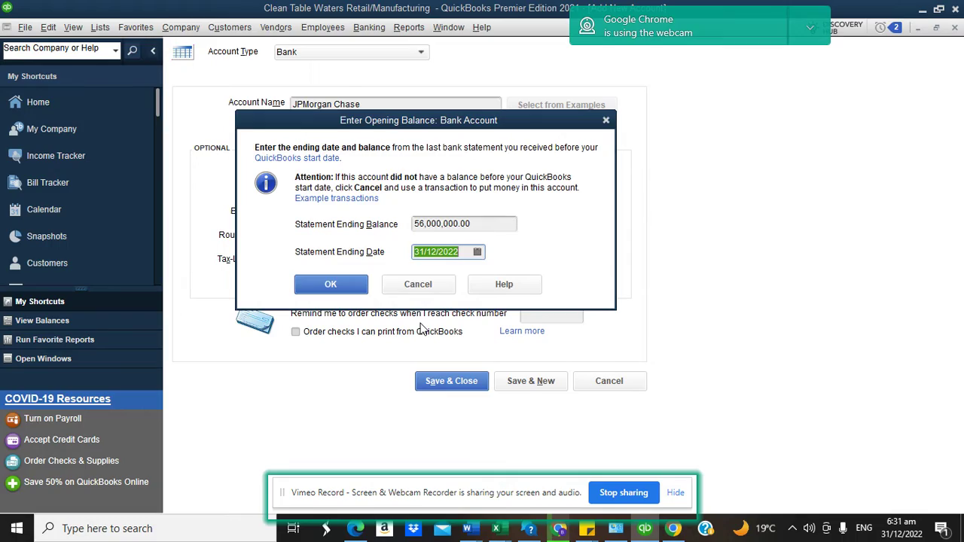
left_click(332, 284)
left_click(457, 382)
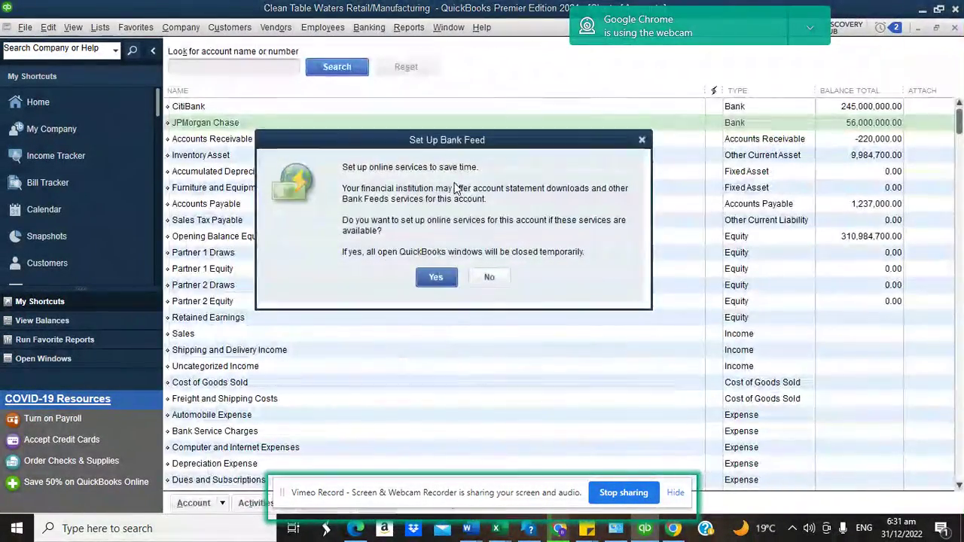
left_click(492, 278)
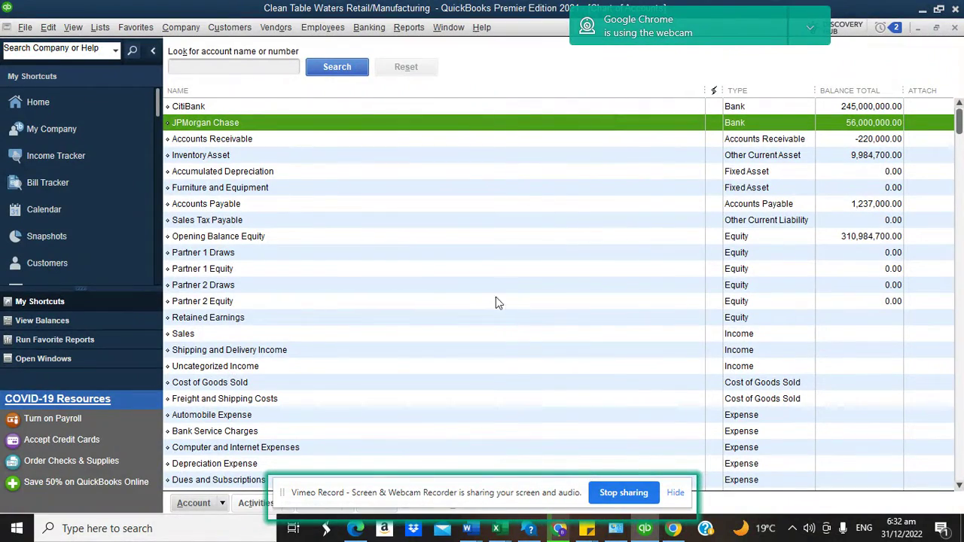
Start a new account of type Income in the chart of accounts and name it FirstBank.
left_click(207, 335)
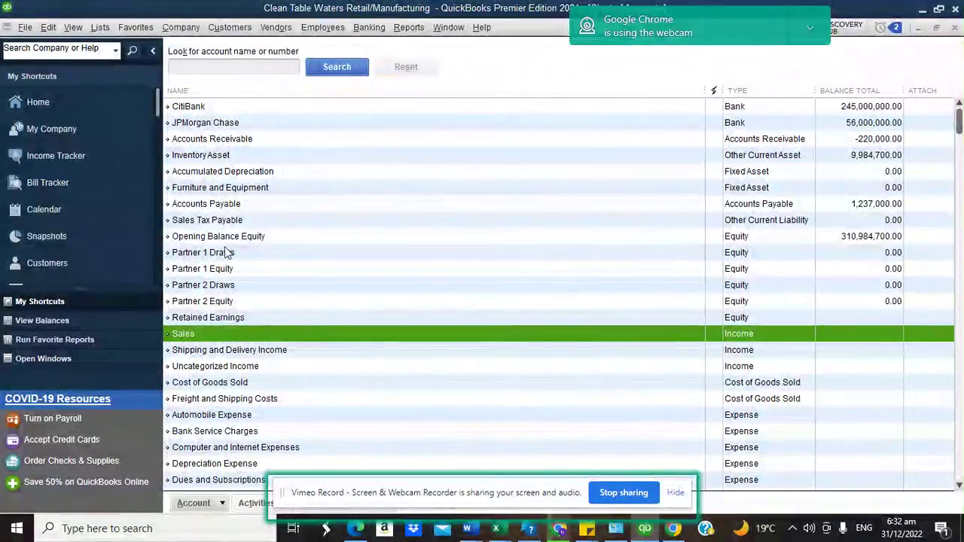
left_click(205, 505)
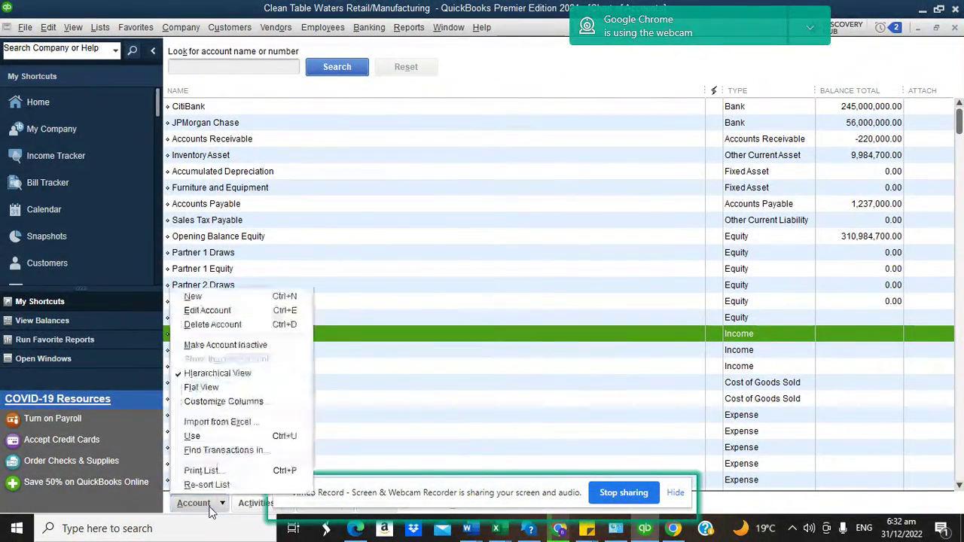
left_click(197, 297)
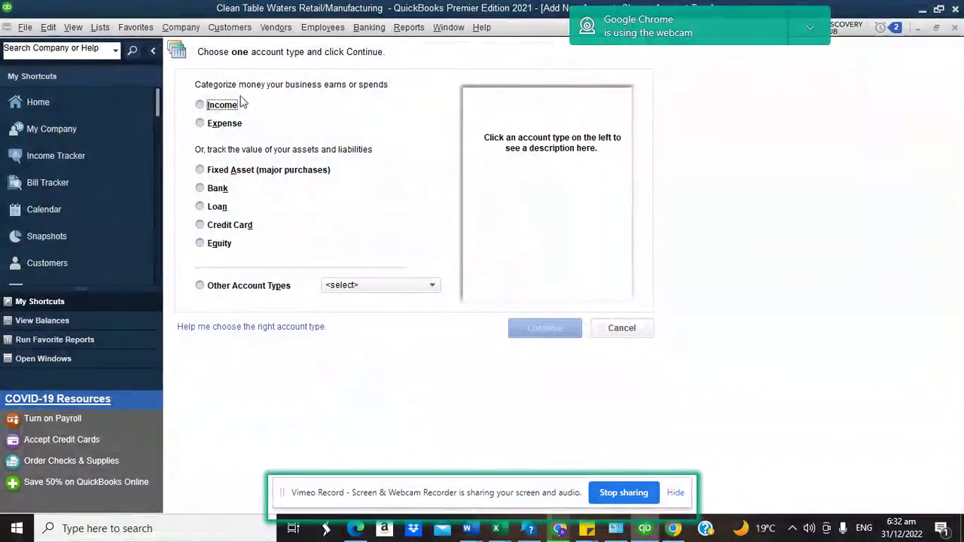
left_click(201, 106)
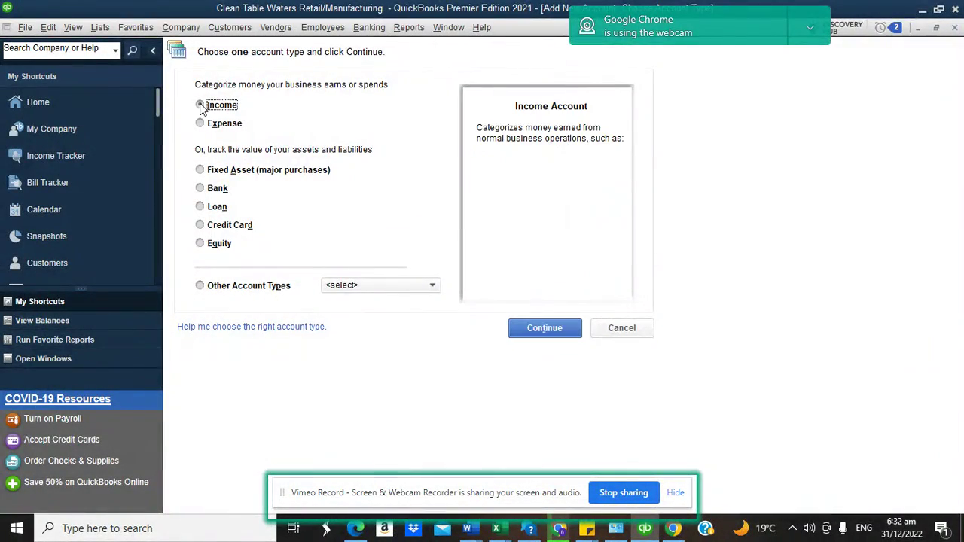
left_click(544, 328)
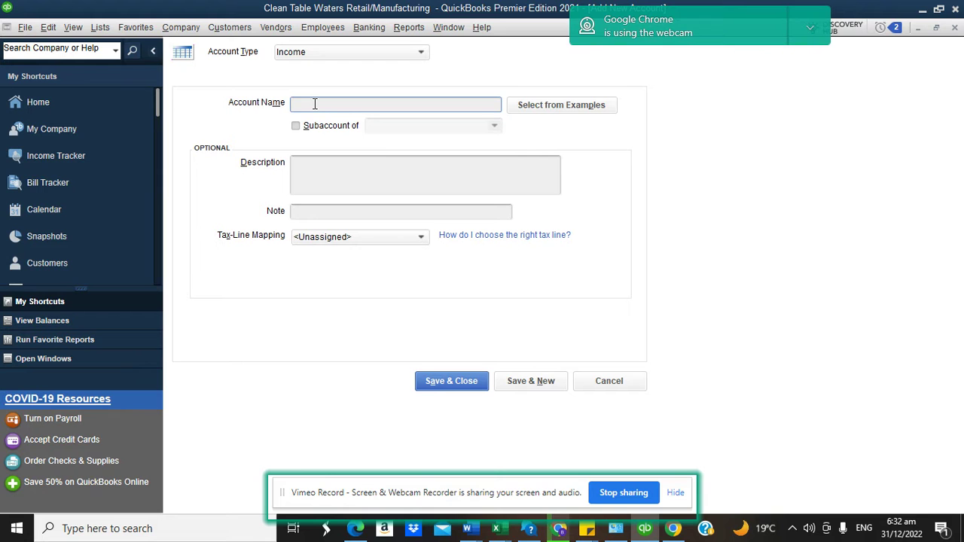
type("rstBank")
left_click(321, 105)
key("BackSpace")
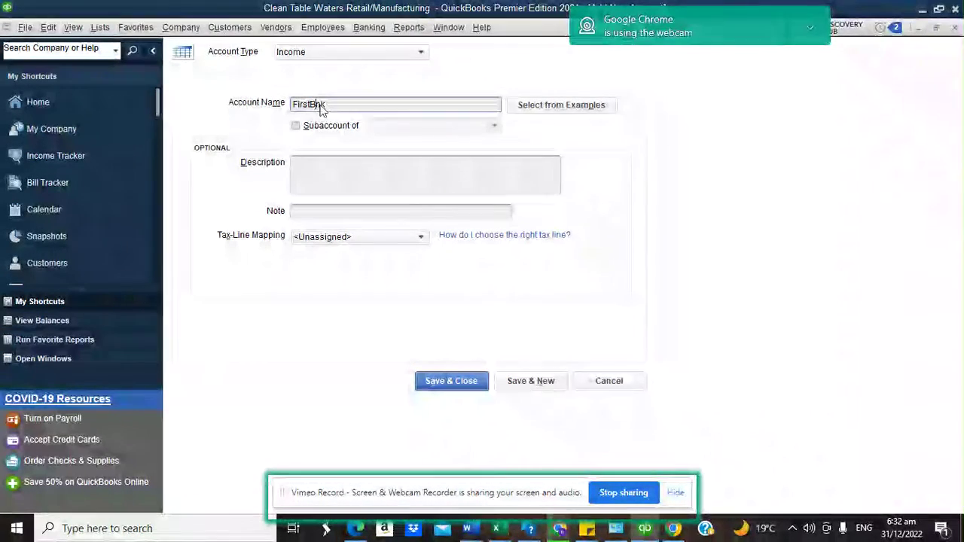
type("a")
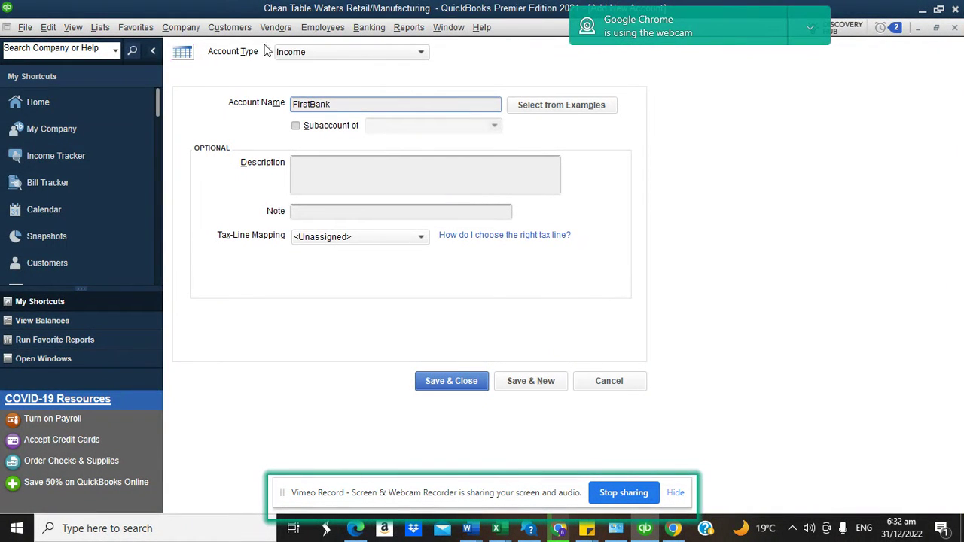
Change the FirstBank account's type to Bank and save it without an opening balance or bank feeds.
left_click(294, 53)
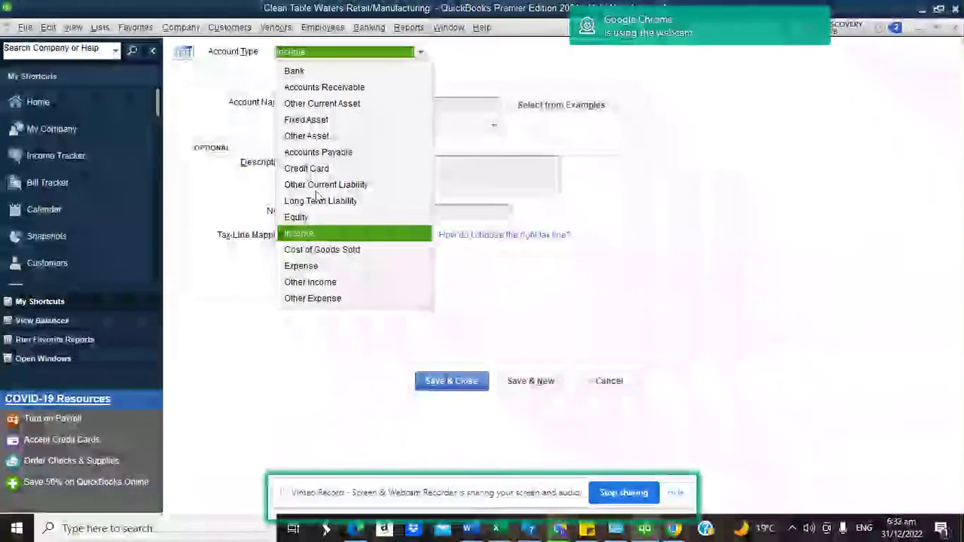
left_click(316, 235)
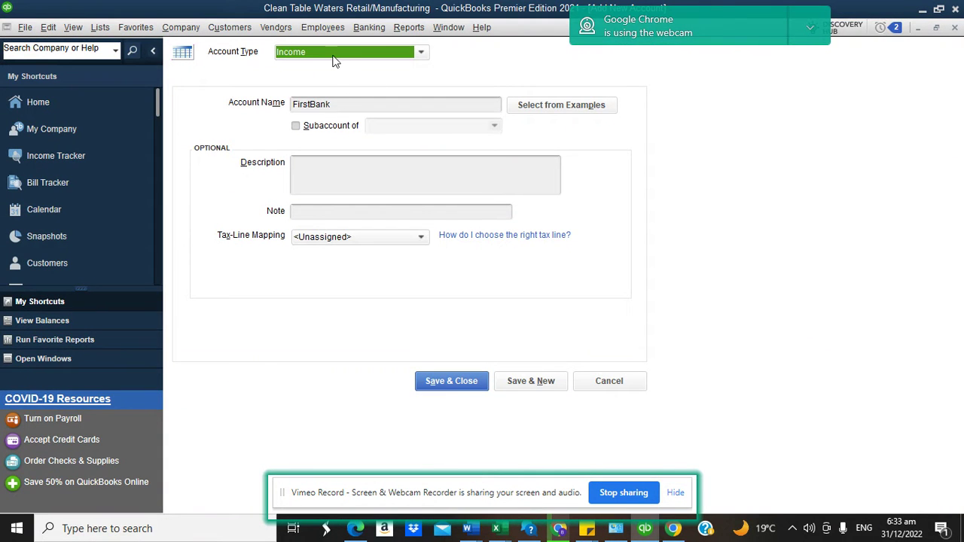
left_click(334, 59)
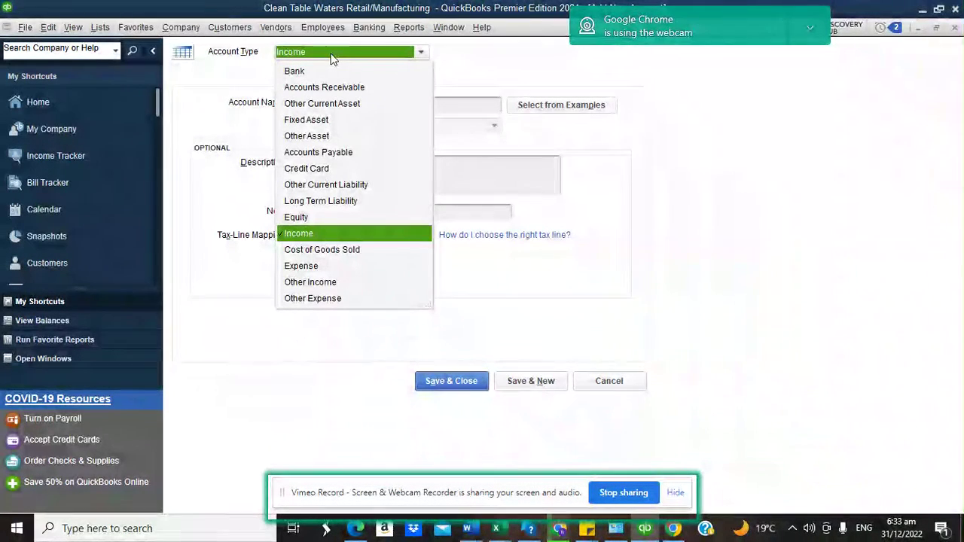
left_click(295, 71)
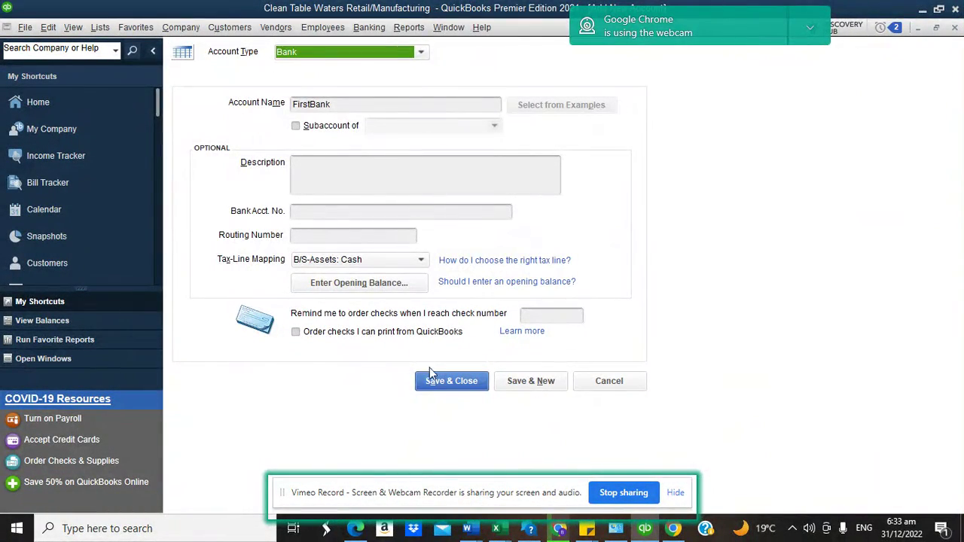
left_click(436, 380)
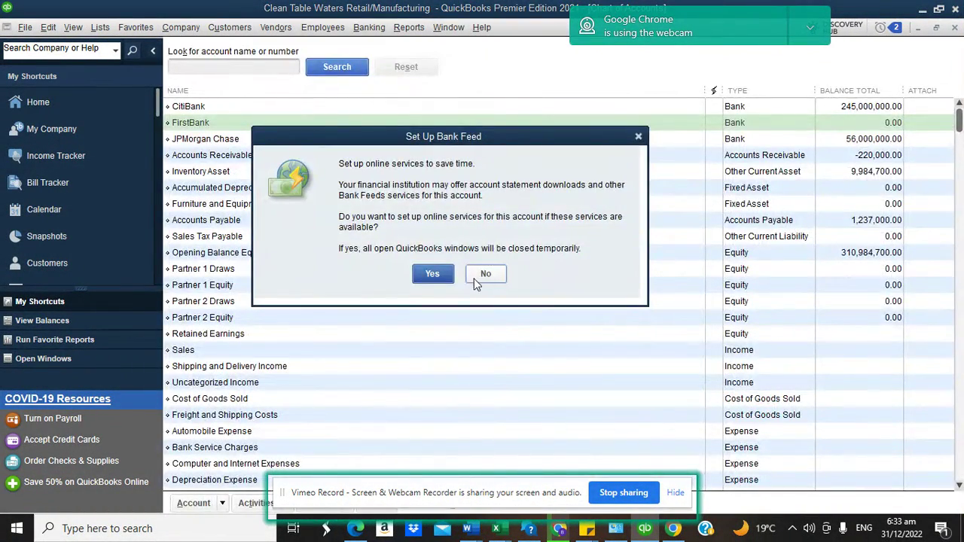
left_click(476, 279)
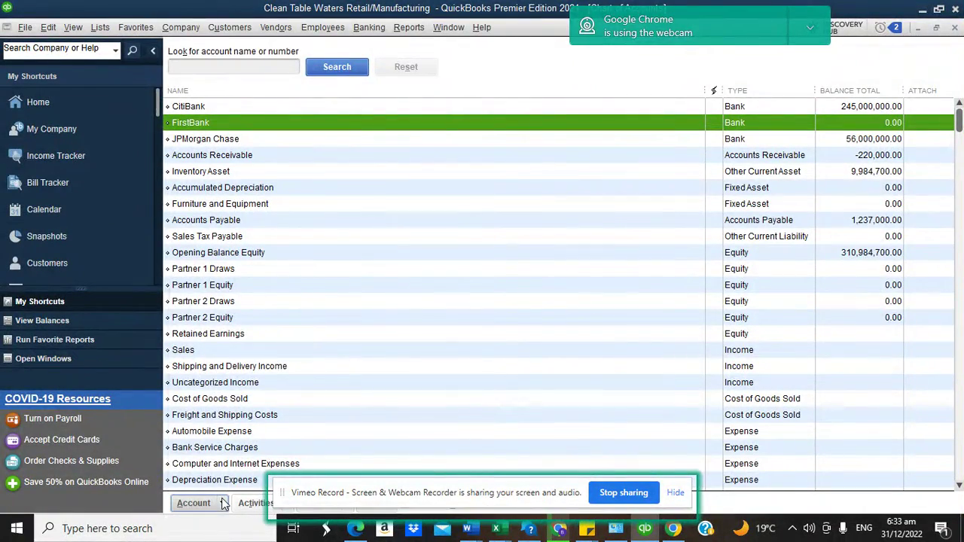
Narrow the Name column in the chart of accounts.
left_click(194, 503)
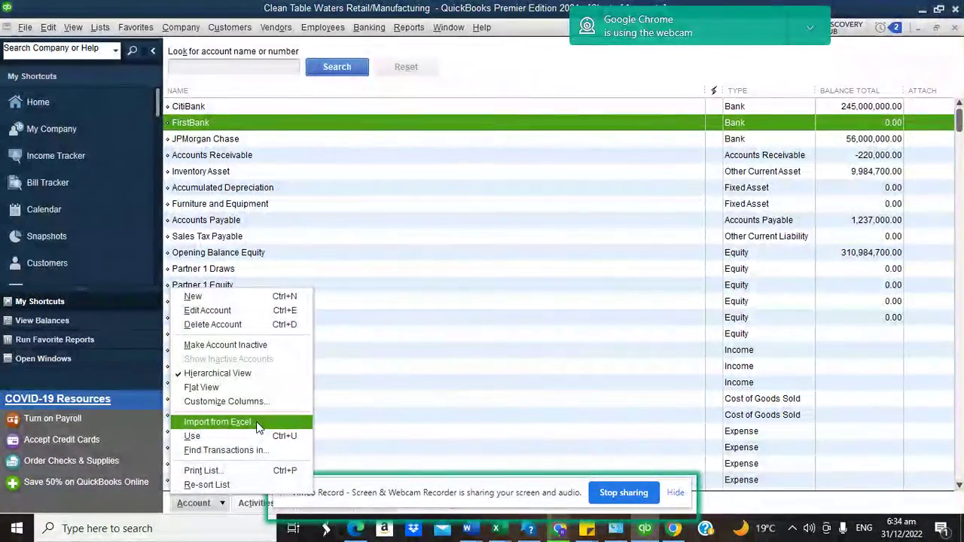
left_click(396, 238)
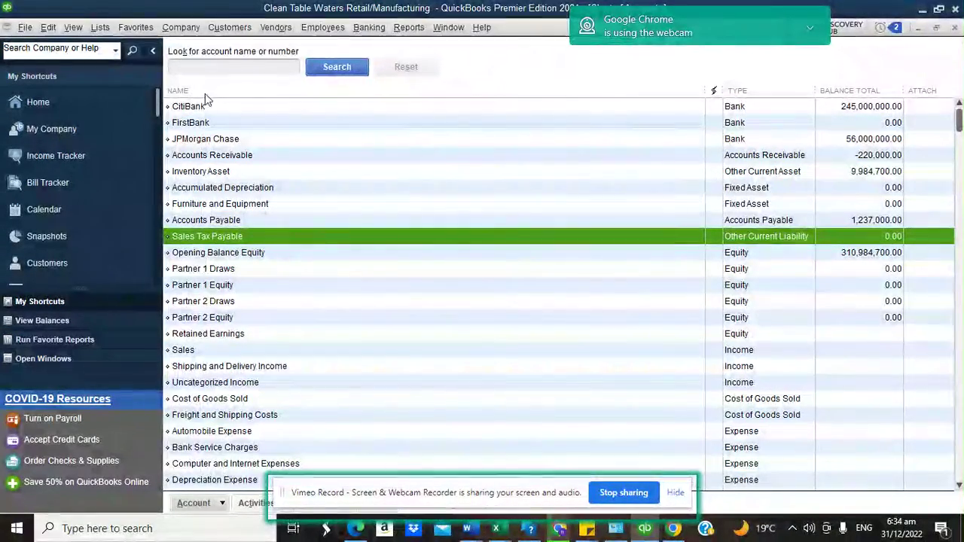
left_click_drag(706, 91, 547, 91)
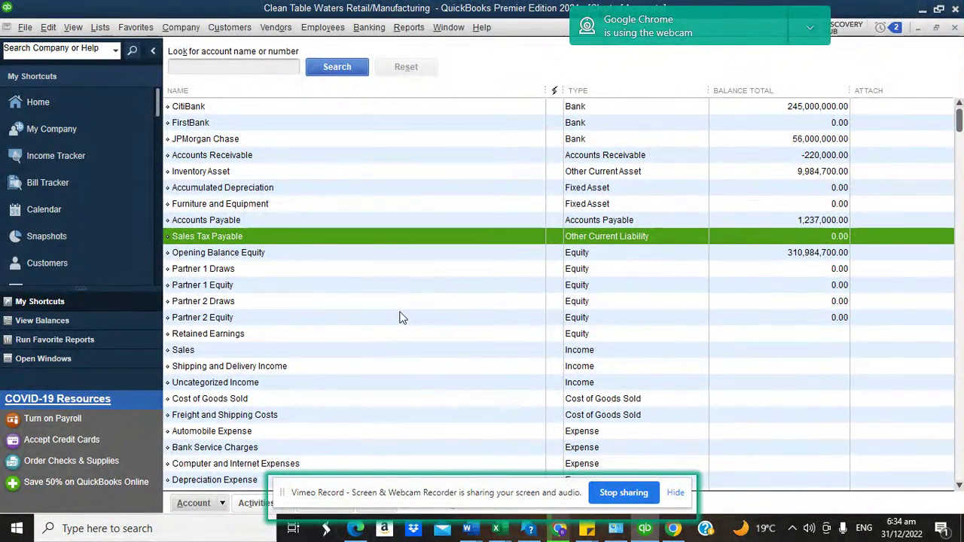
Look over the customer center, the vendor center and the item list, and return to the home page.
left_click(80, 110)
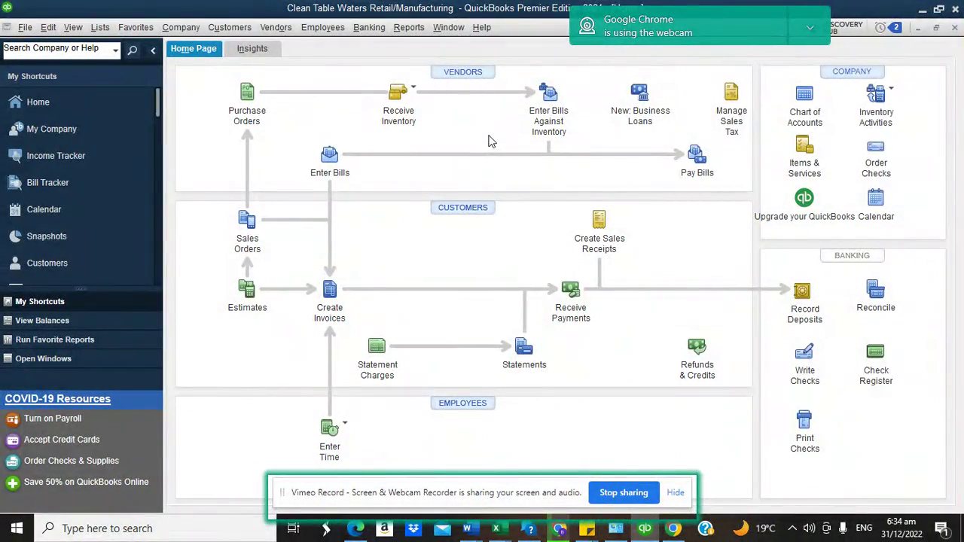
left_click(466, 214)
left_click(467, 74)
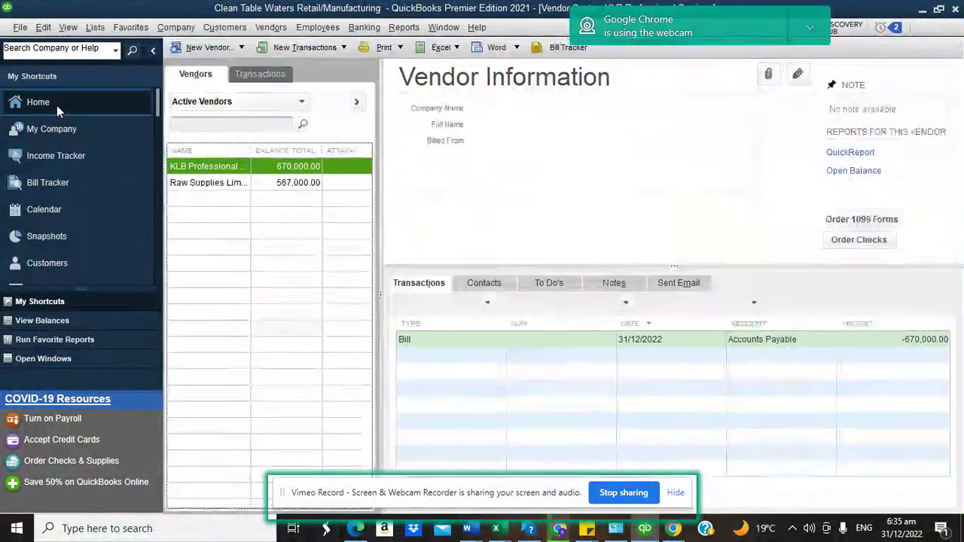
left_click(56, 106)
left_click(505, 161)
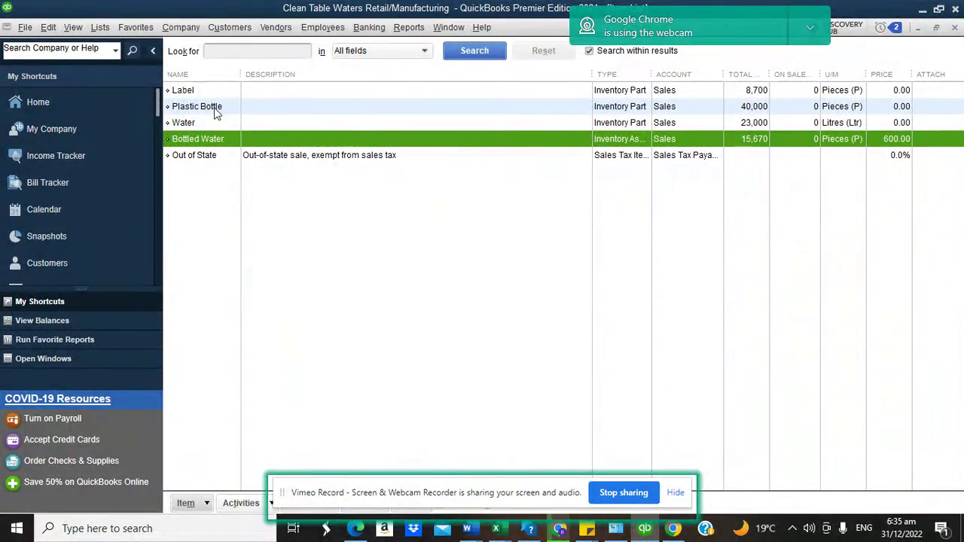
left_click(92, 101)
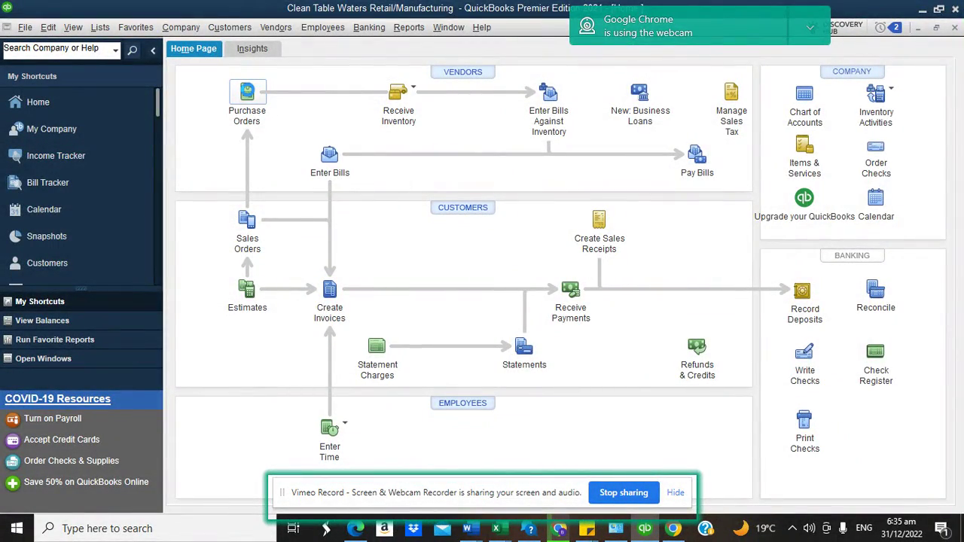
Start a new purchase order for the vendor Raw Supplies Limited.
left_click(247, 97)
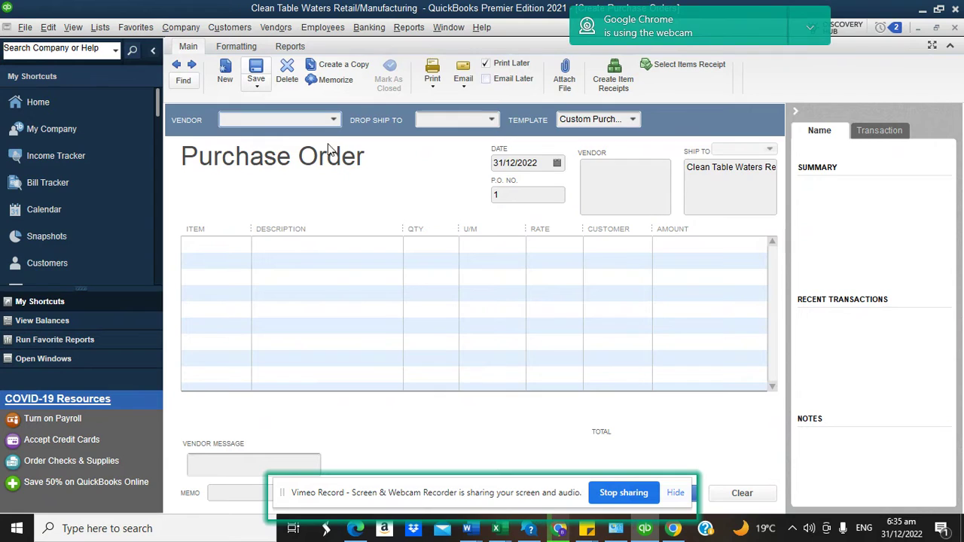
left_click(335, 121)
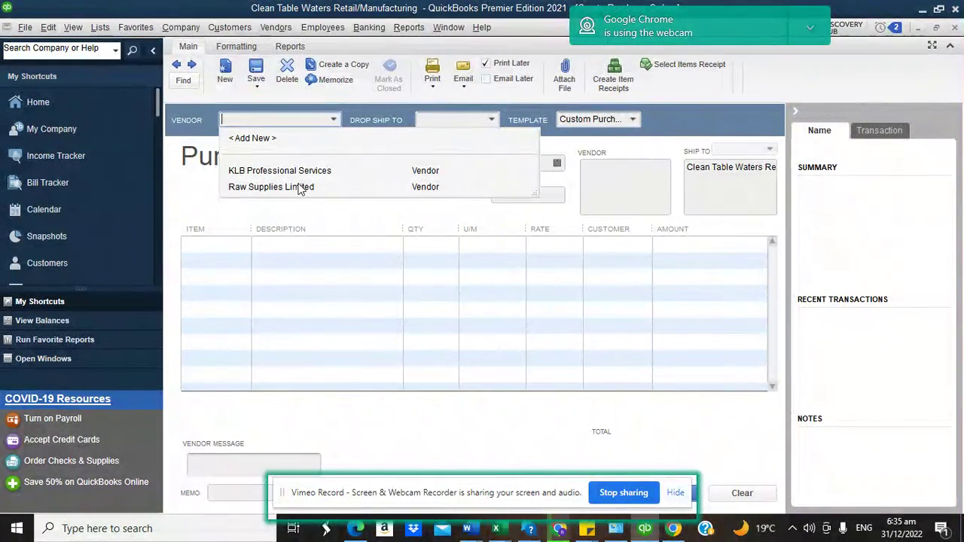
left_click(271, 187)
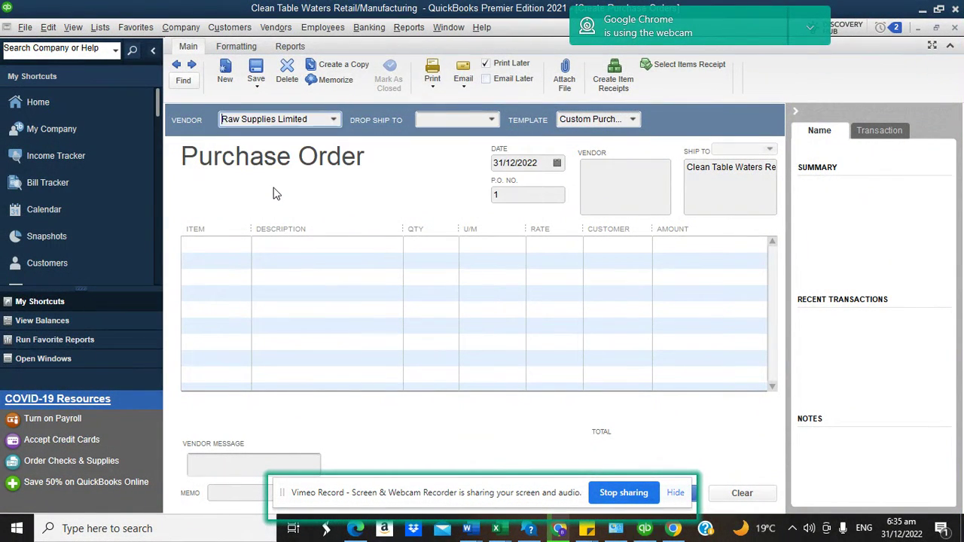
Add the Plastic Bottle item to the purchase order's first line with a quantity of 3,400.
left_click(237, 247)
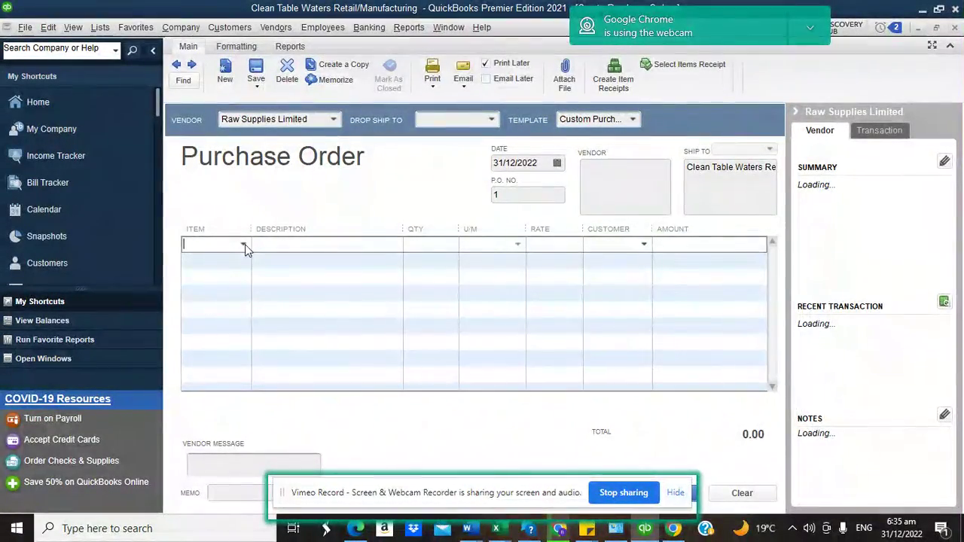
left_click(243, 245)
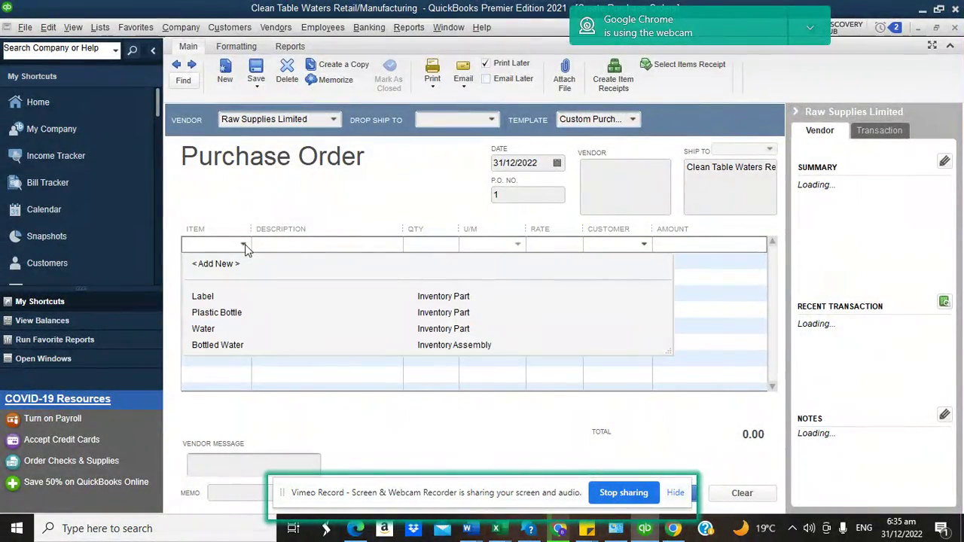
left_click(216, 313)
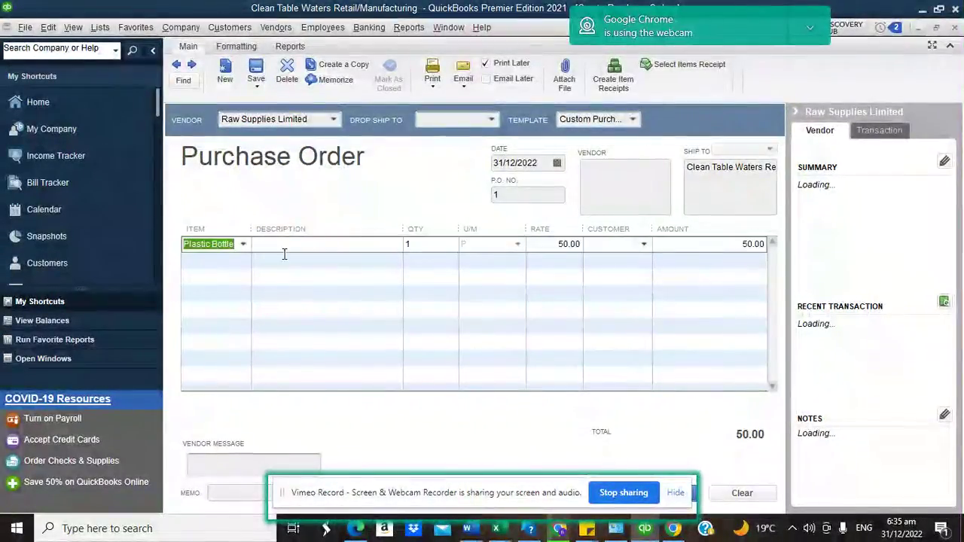
left_click(413, 247)
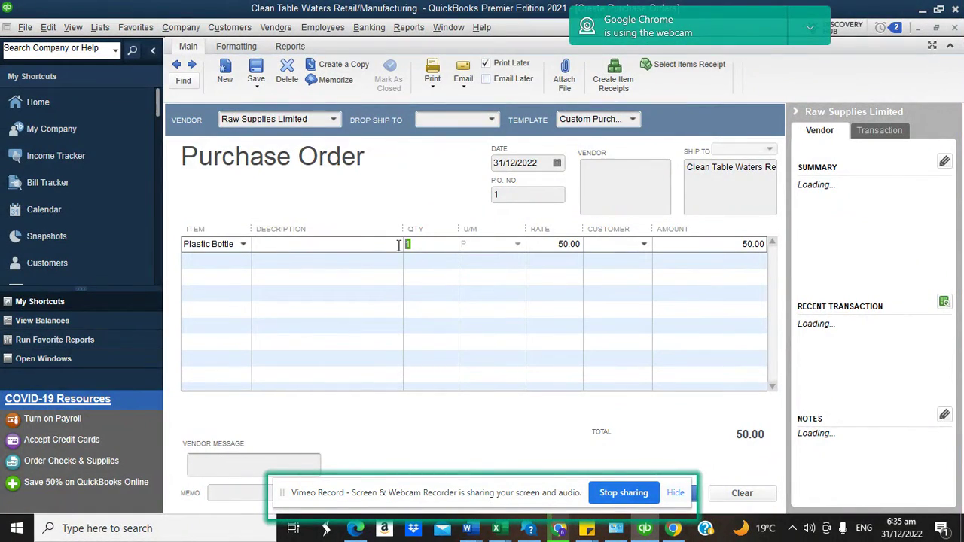
type("3400")
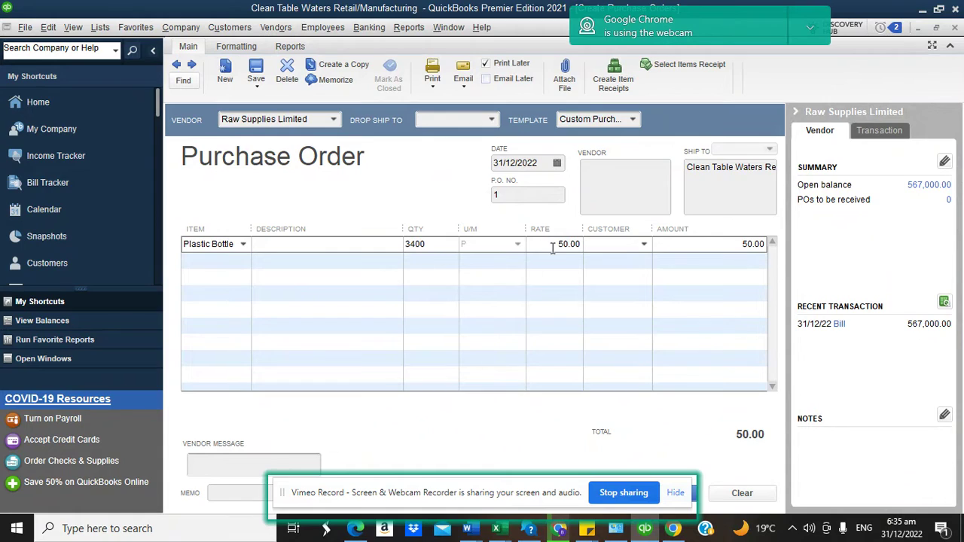
left_click(663, 248)
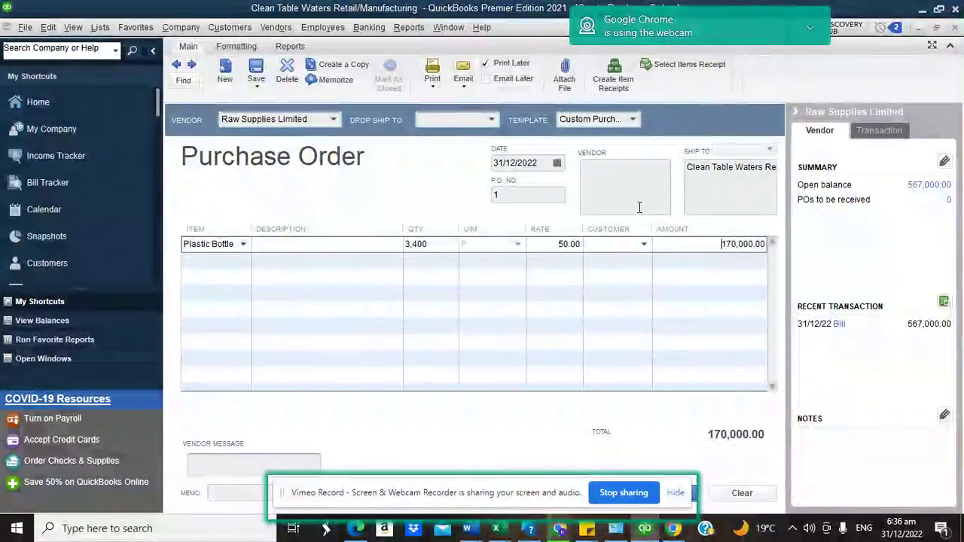
Date the purchase order 01/01/2023, and save and close it.
left_click(557, 164)
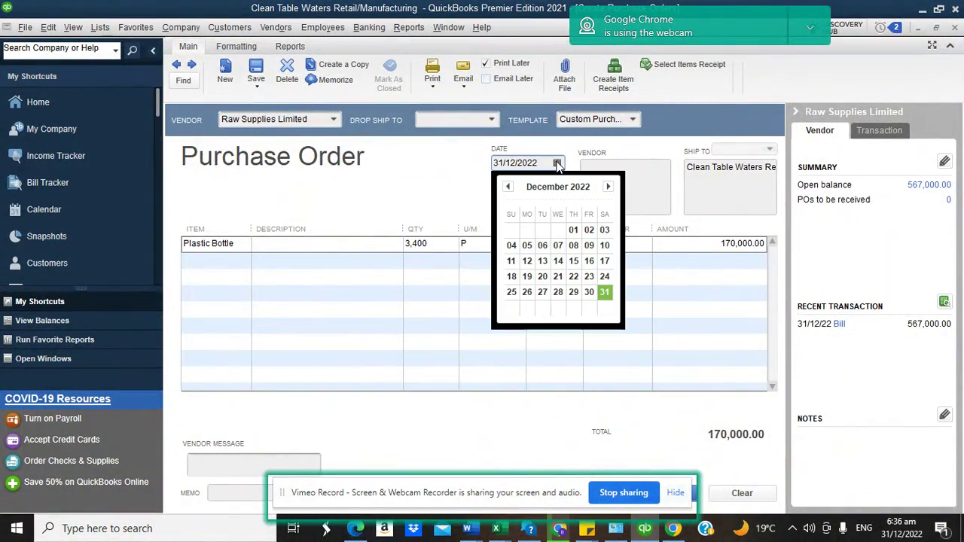
left_click(608, 186)
left_click(513, 231)
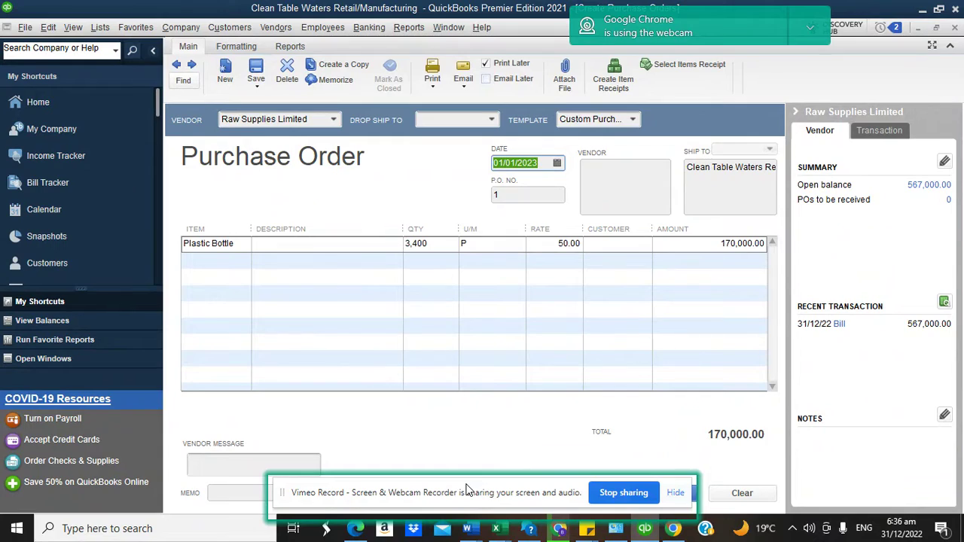
left_click_drag(465, 490, 376, 480)
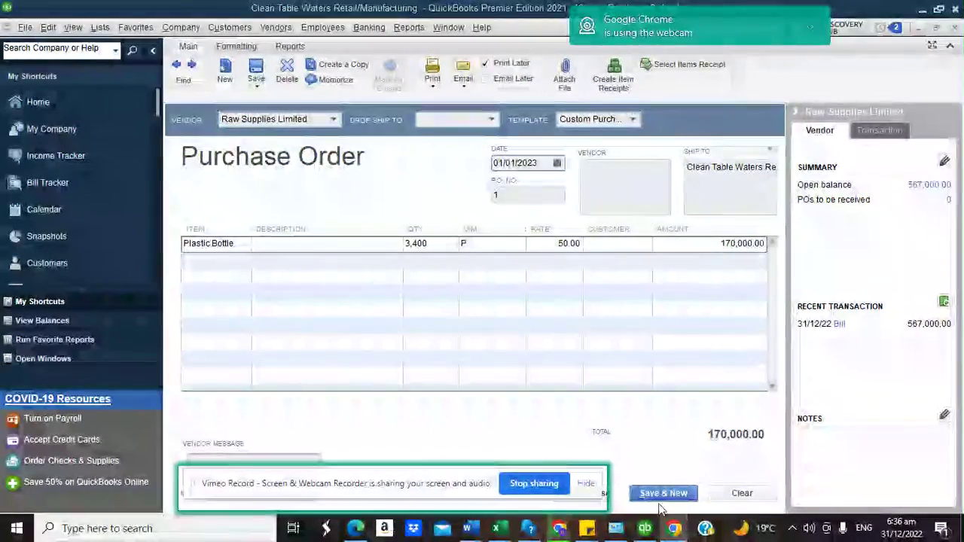
left_click(616, 493)
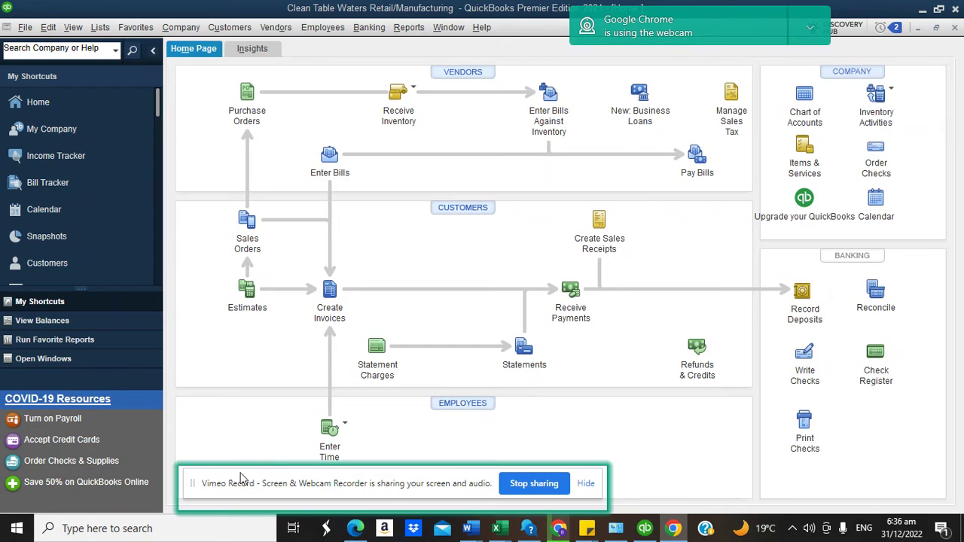
Receive inventory with a bill from Raw Supplies Limited against the open purchase order no. 1 dated 01/01/2023.
left_click(414, 91)
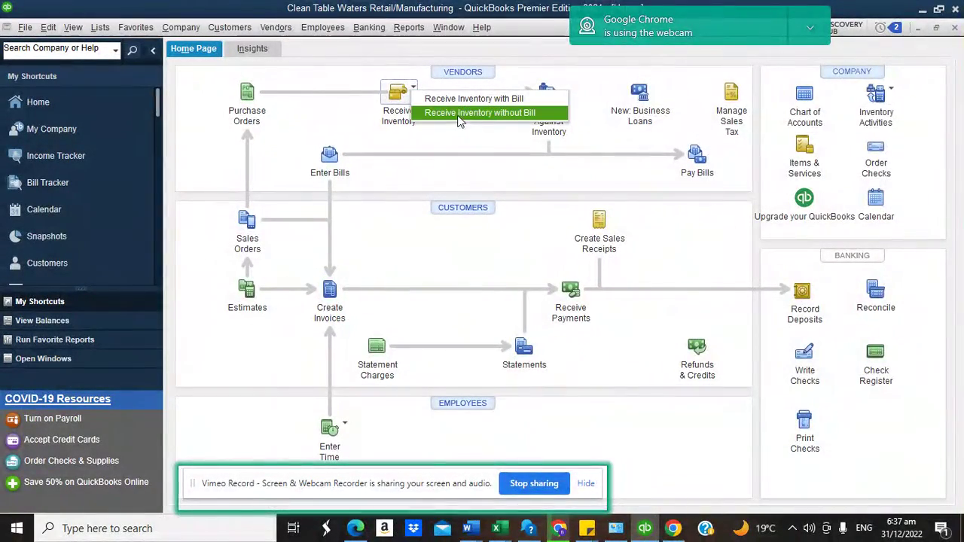
left_click(463, 99)
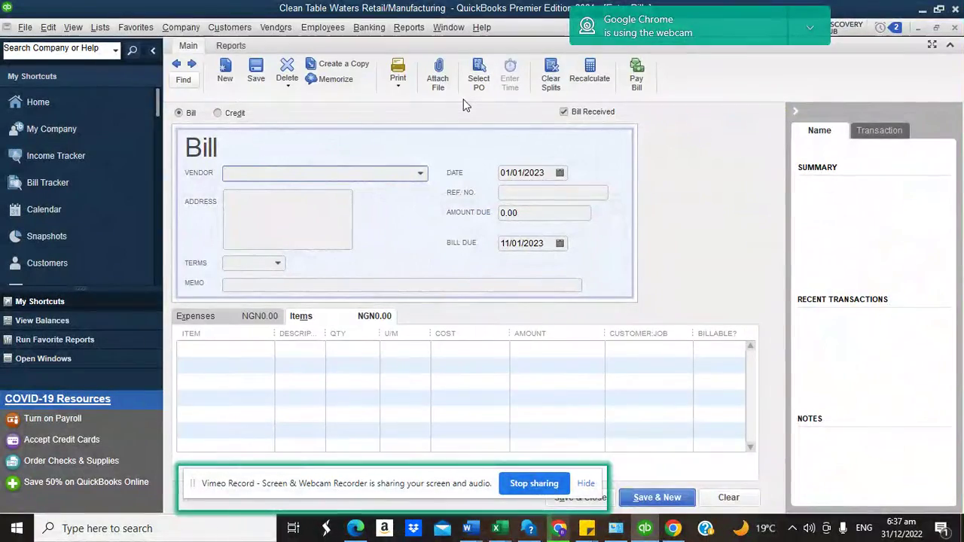
left_click(422, 174)
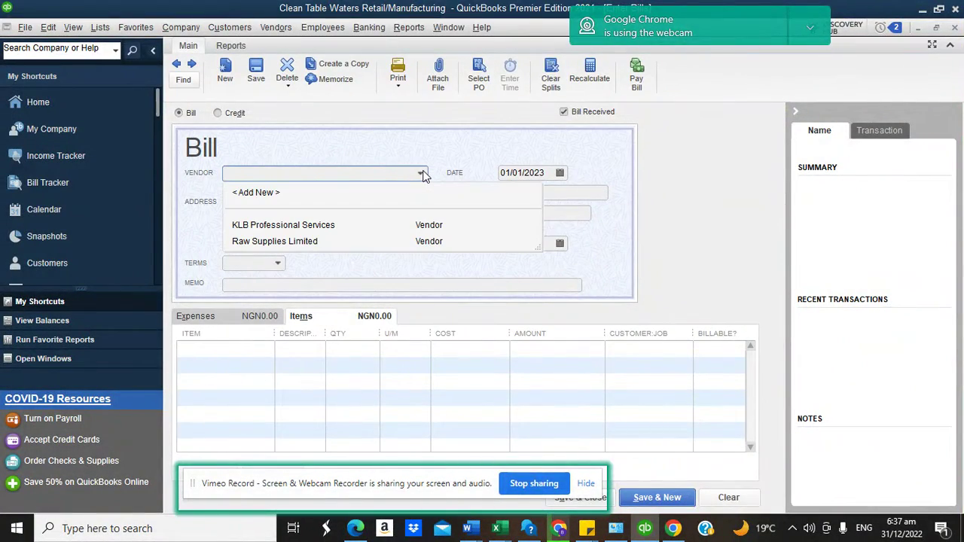
left_click(319, 243)
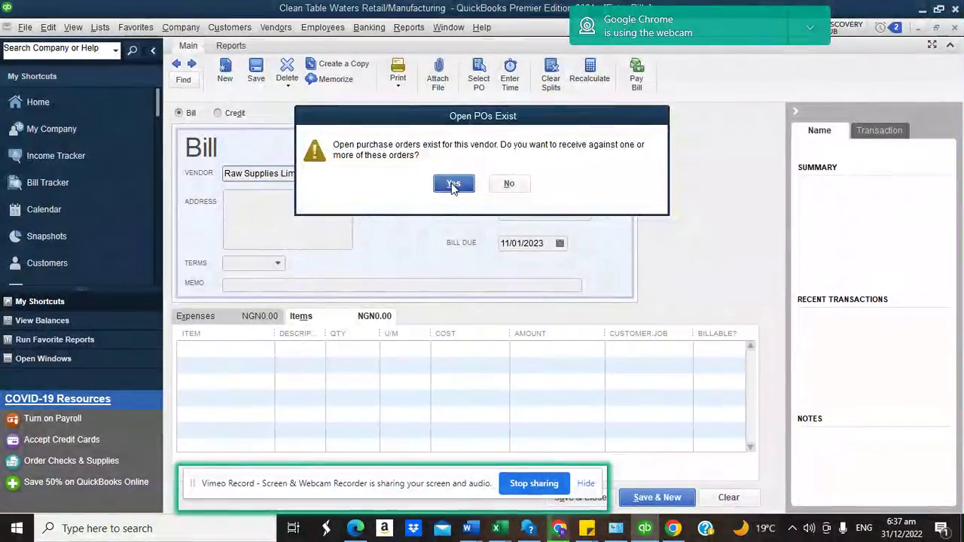
left_click(454, 183)
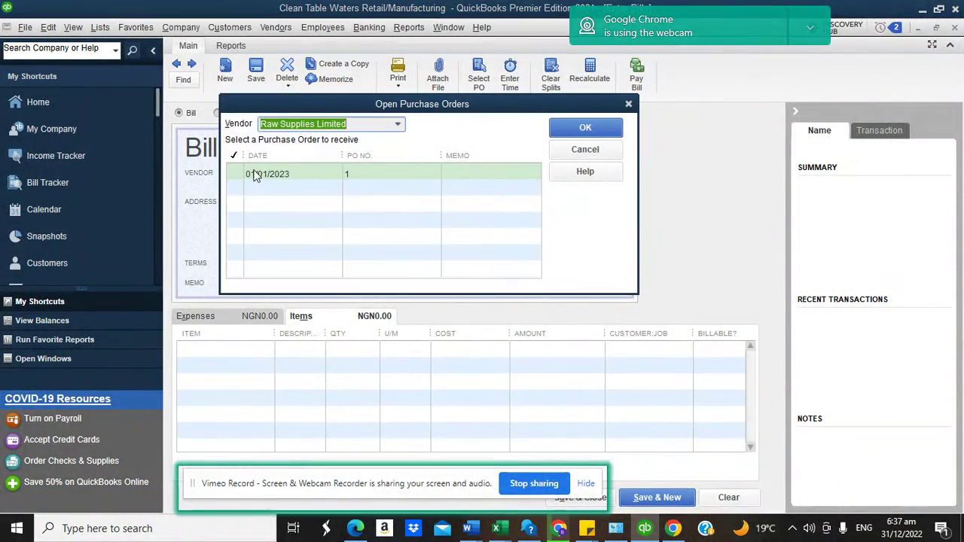
left_click(239, 173)
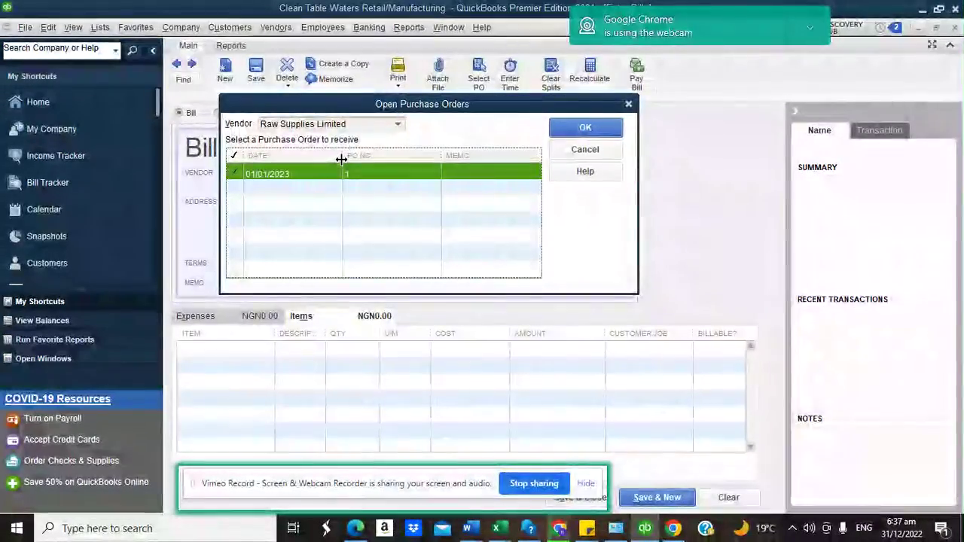
left_click(585, 128)
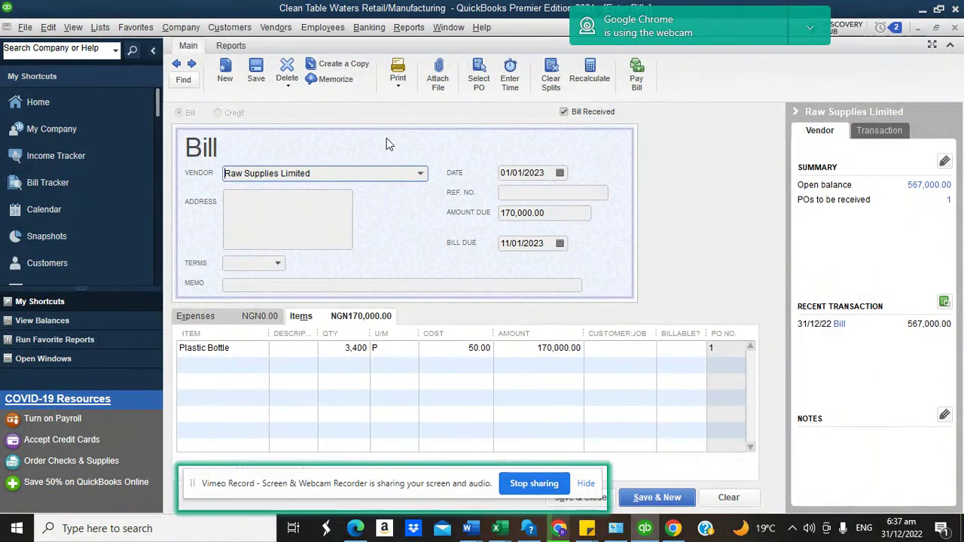
Set the received Plastic Bottle quantity on the bill to 3,336.
left_click(340, 348)
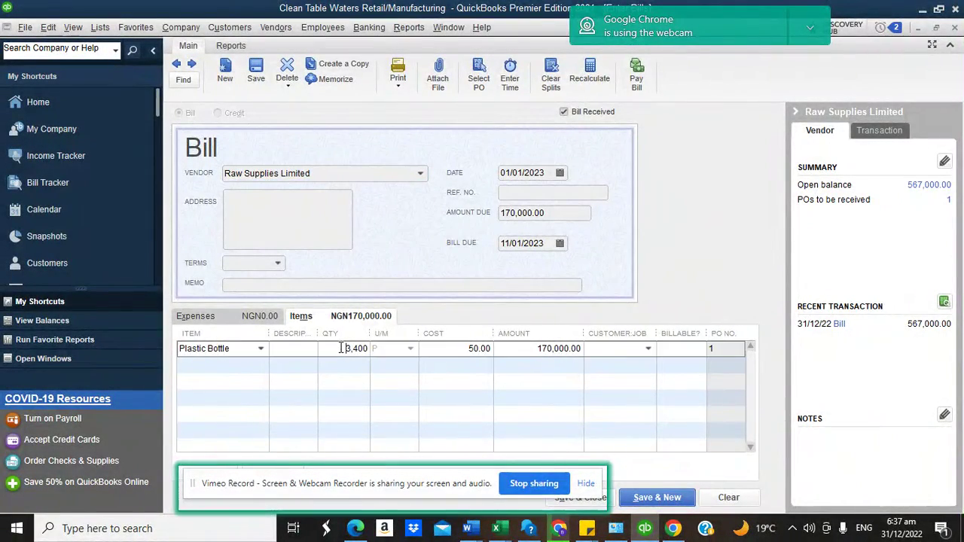
left_click_drag(340, 347, 379, 348)
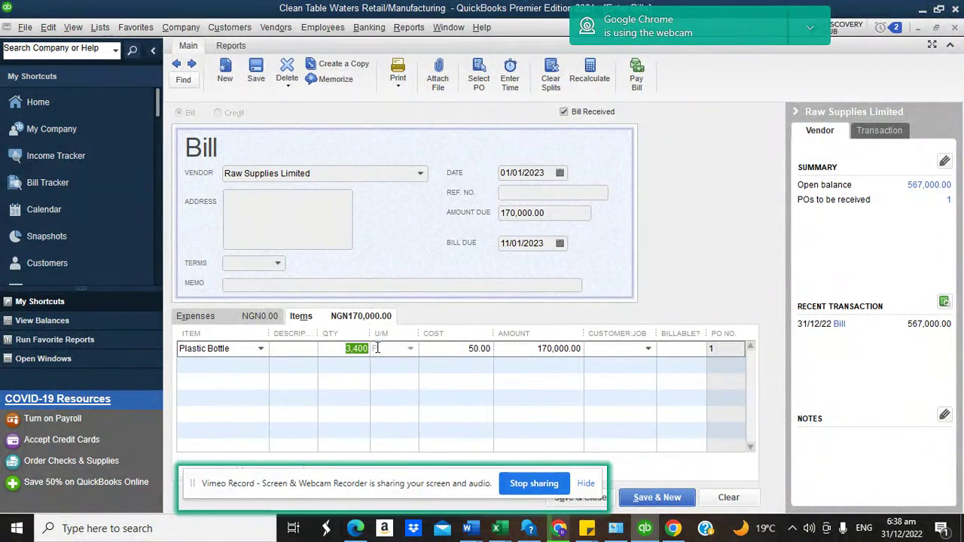
type("3336")
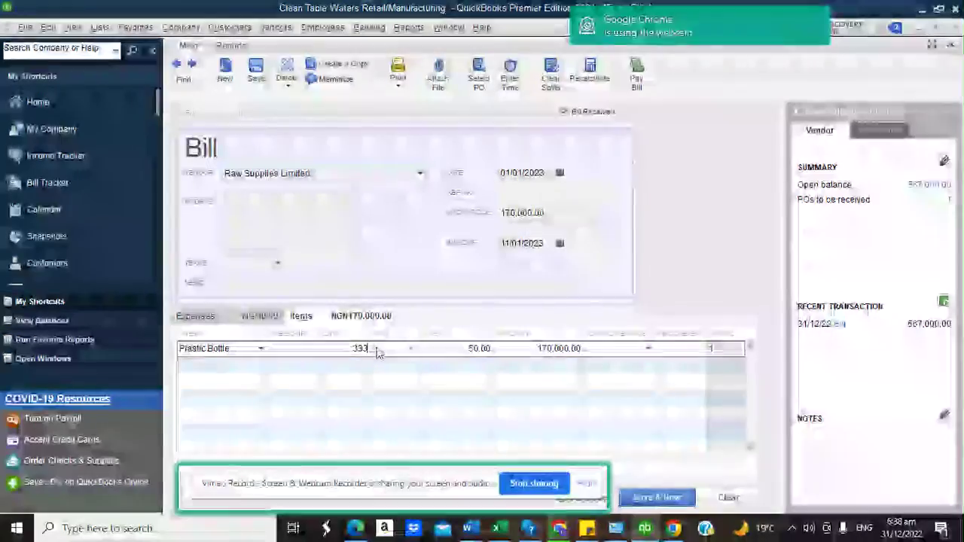
left_click(303, 349)
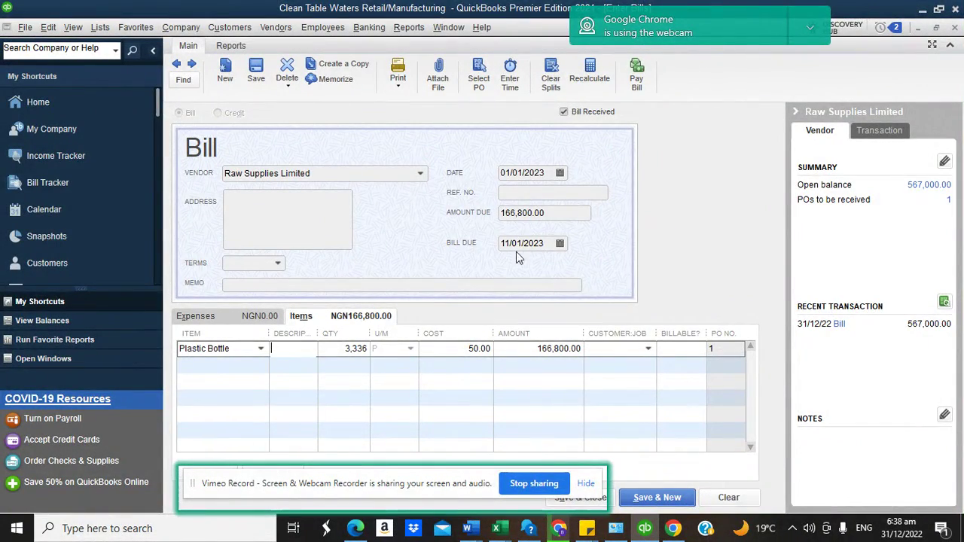
Set the bill's due date to 01/02/2023.
left_click(560, 242)
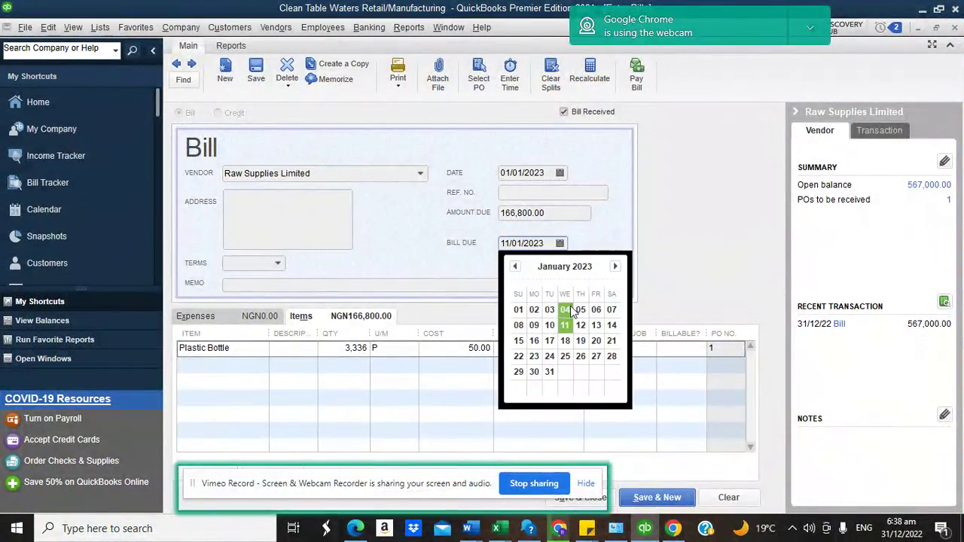
left_click(615, 266)
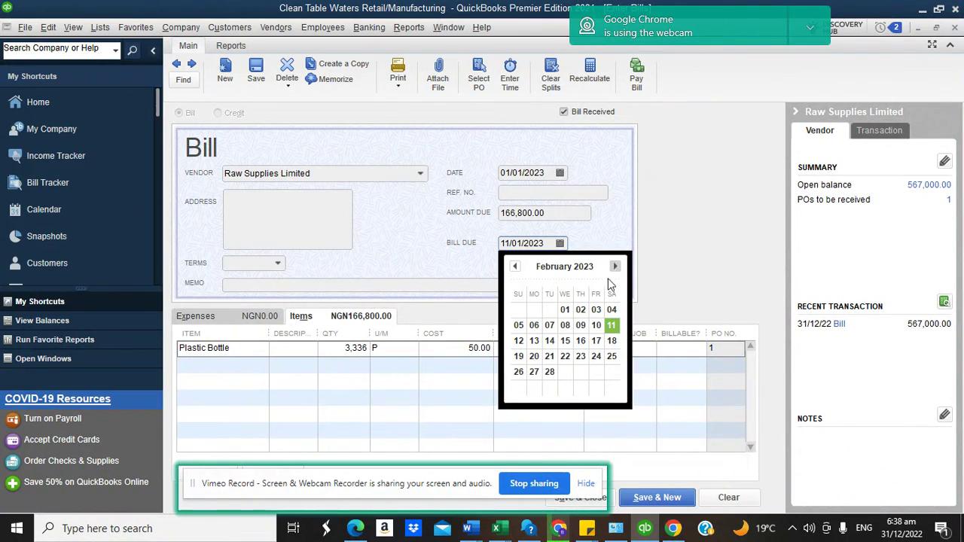
left_click(565, 310)
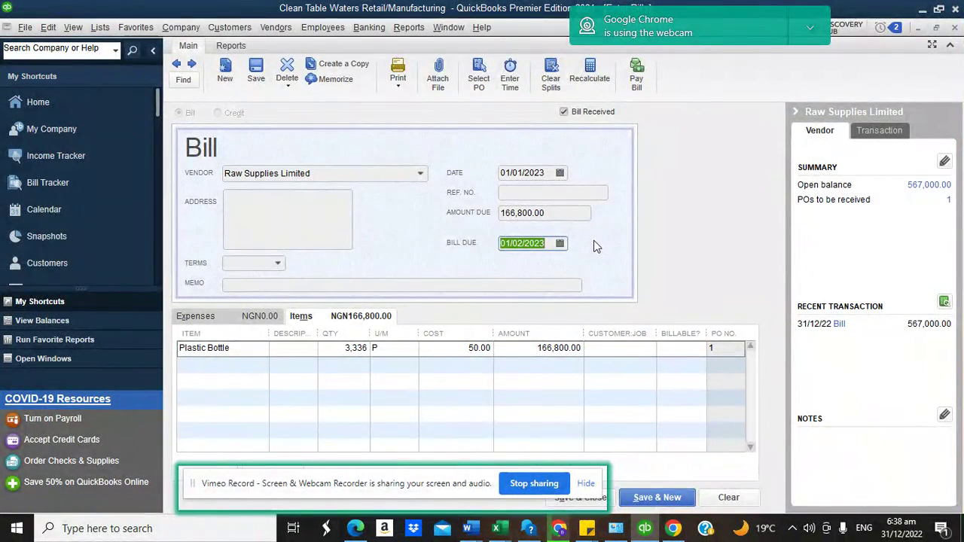
Set the bill's payment terms to Net 30 and assign the Plastic Bottle line to the customer All Water Company.
left_click(277, 263)
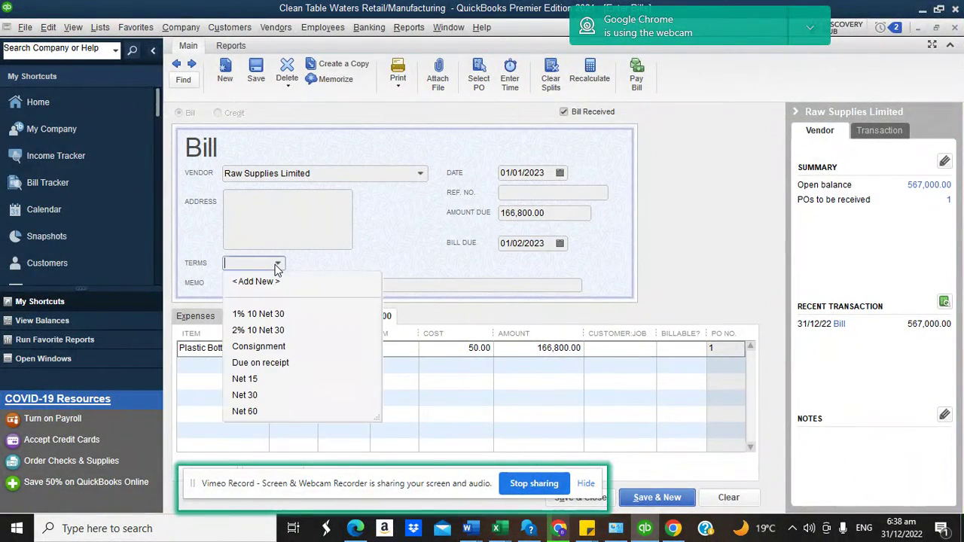
left_click(251, 399)
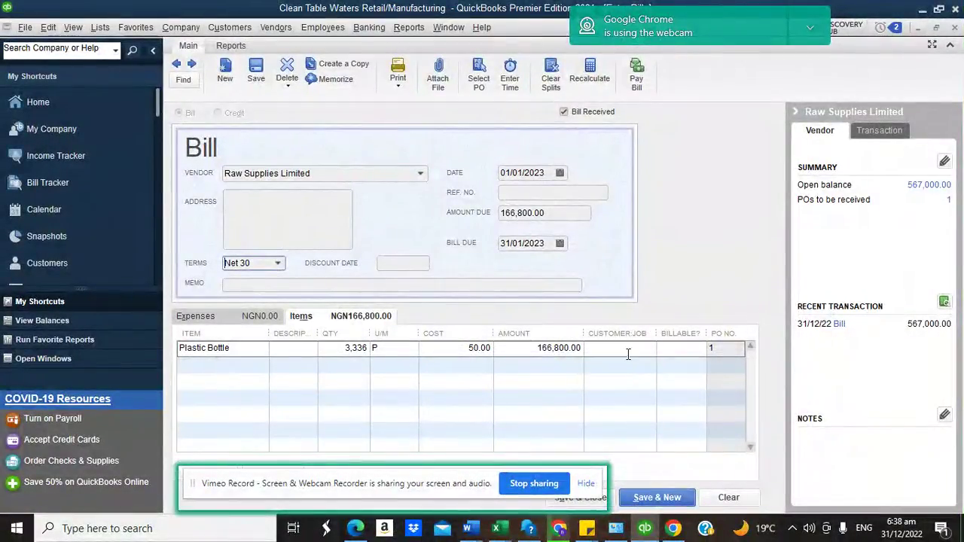
left_click(623, 352)
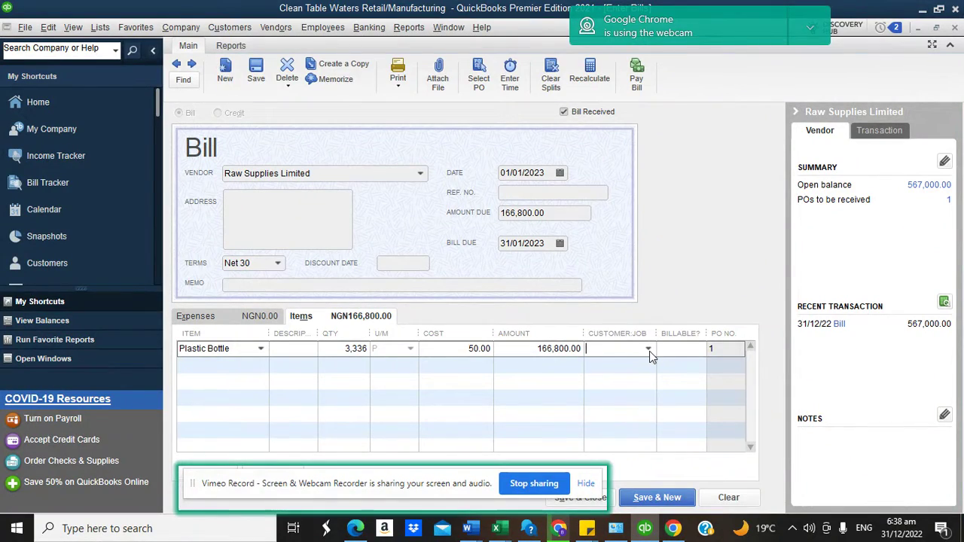
left_click(648, 349)
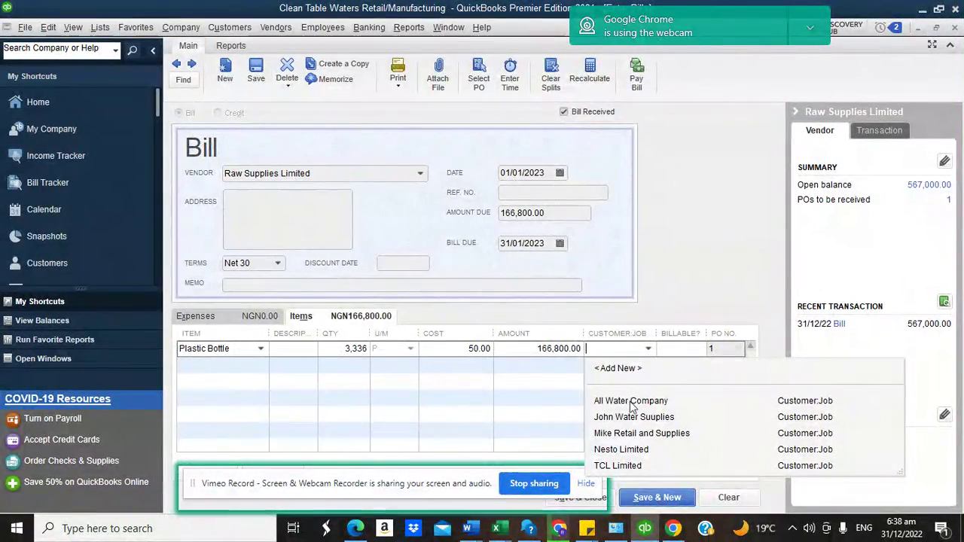
left_click(623, 407)
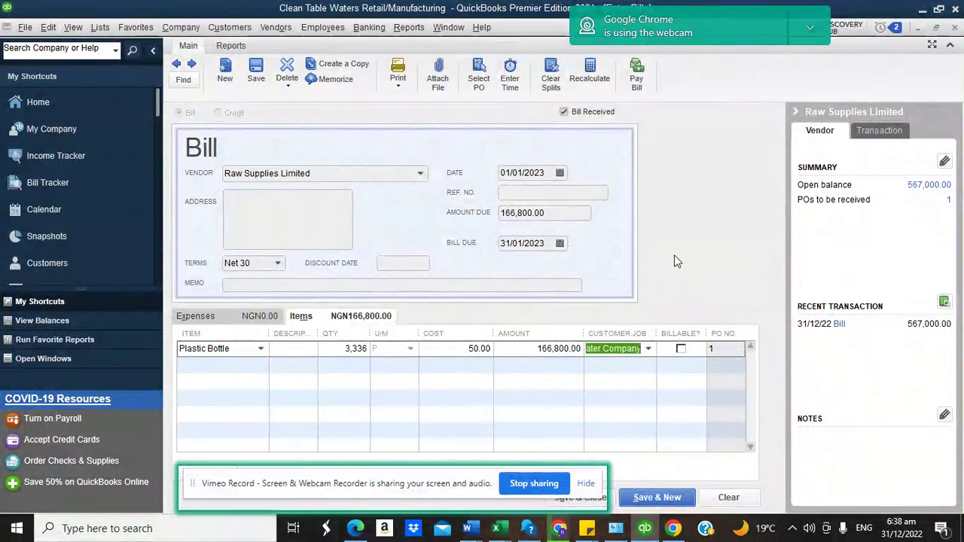
Recheck the customer choice for the Plastic Bottle line, and save and close the bill.
left_click(649, 350)
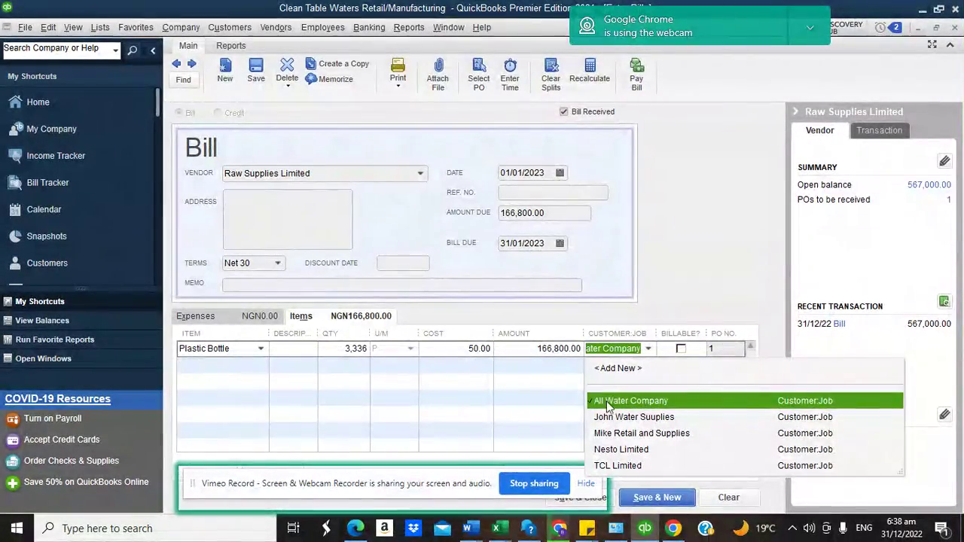
left_click(687, 277)
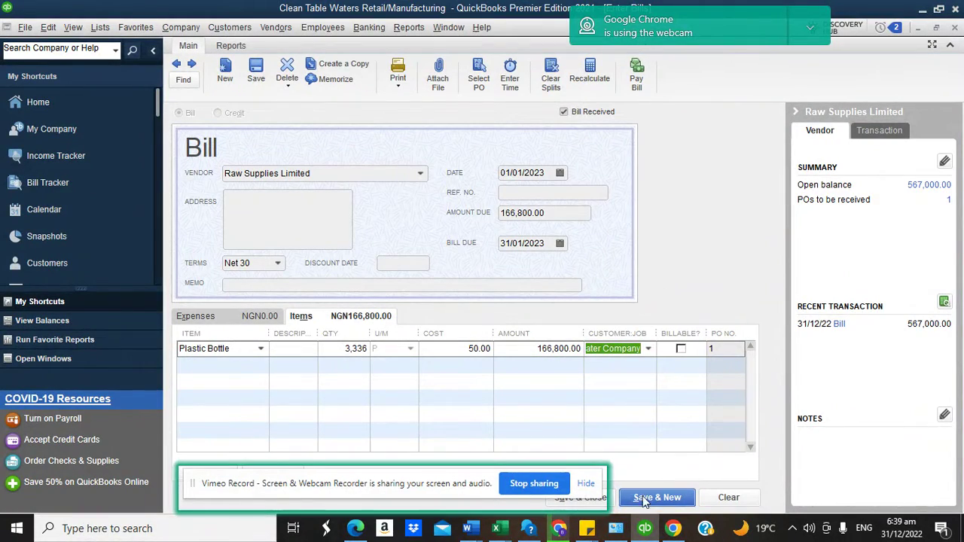
left_click(591, 505)
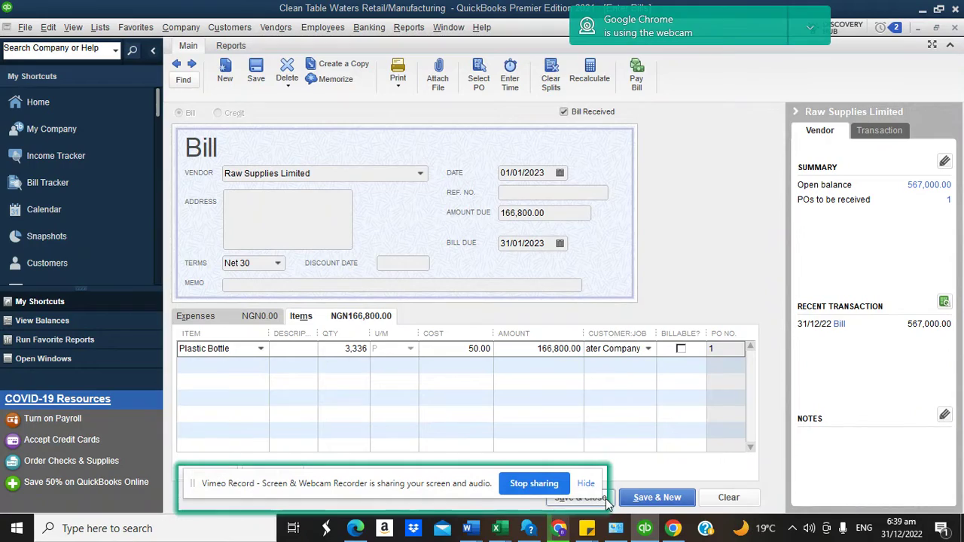
Save and close the bill, making the changed payment terms permanent for Raw Supplies Limited.
left_click(610, 503)
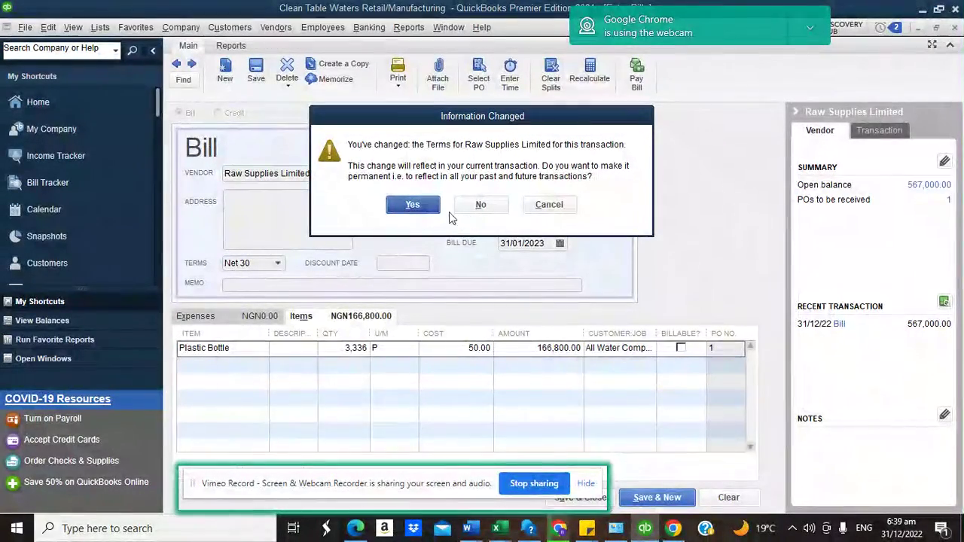
left_click(413, 204)
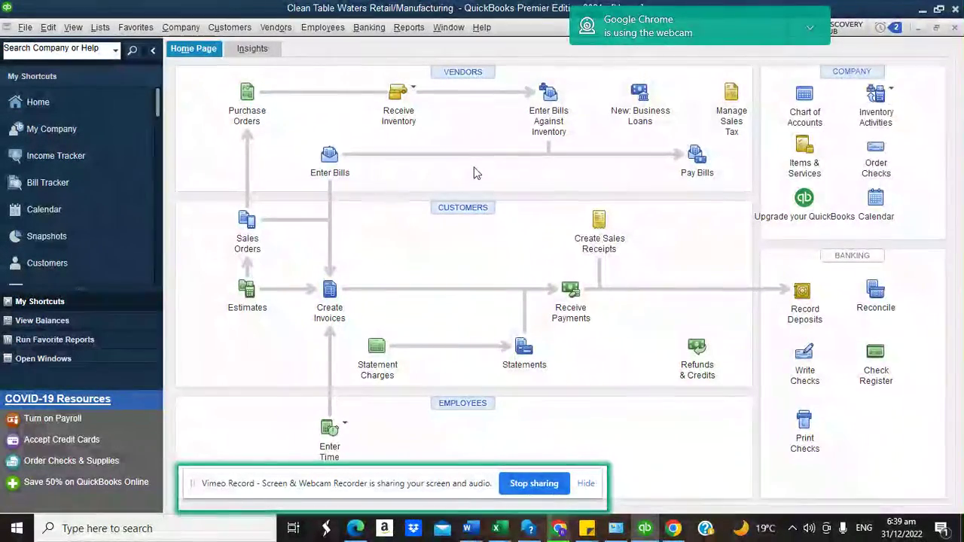
Pay the Raw Supplies Limited bill due 31/01/2023 in full by check from the CitiBank account, dated 01/01/2023.
left_click(700, 160)
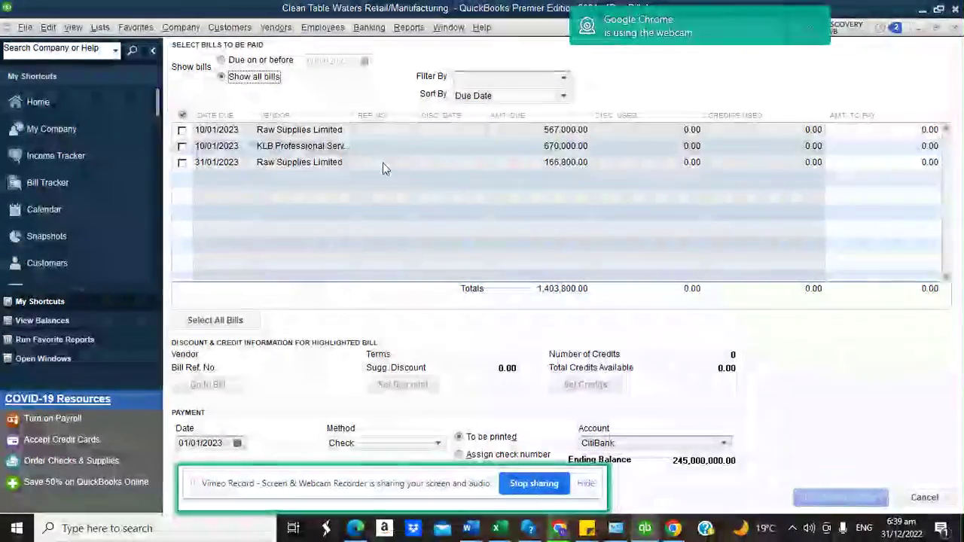
left_click(181, 163)
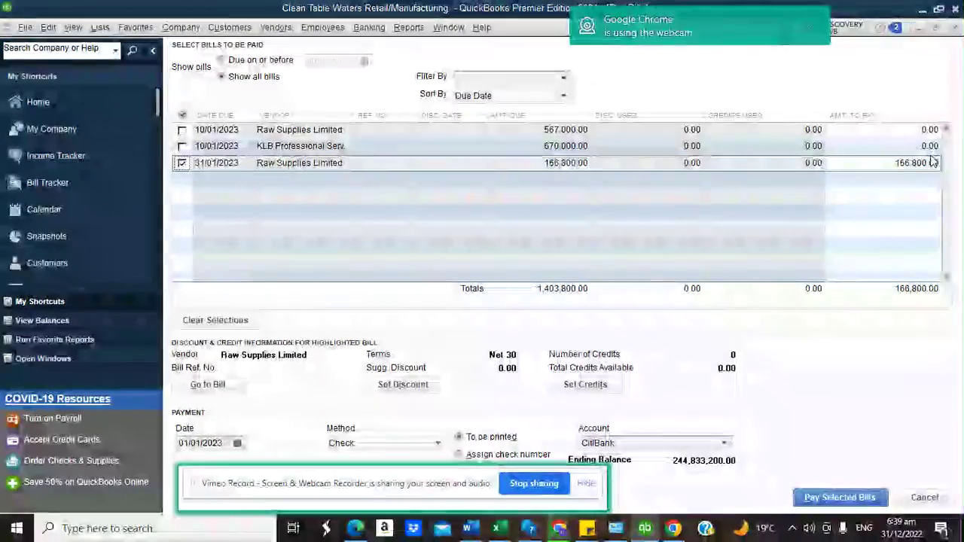
left_click(887, 165)
left_click_drag(889, 164, 947, 166)
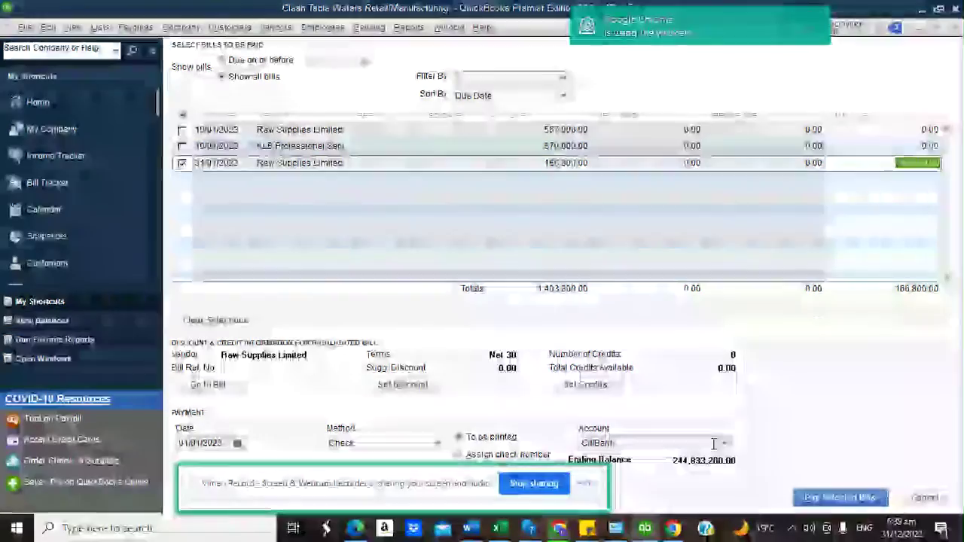
left_click(806, 496)
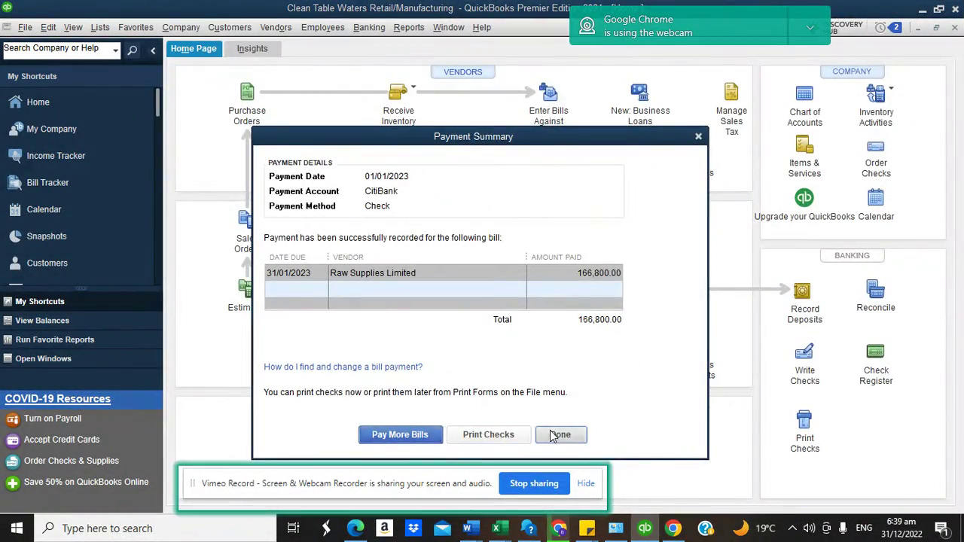
left_click(558, 435)
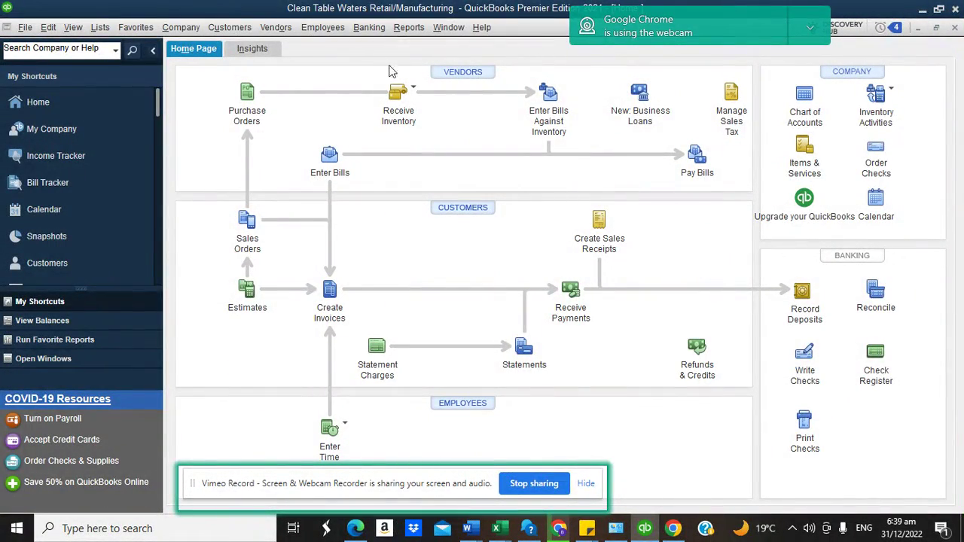
Display the Inventory Valuation Summary report and widen its item name column.
left_click(409, 27)
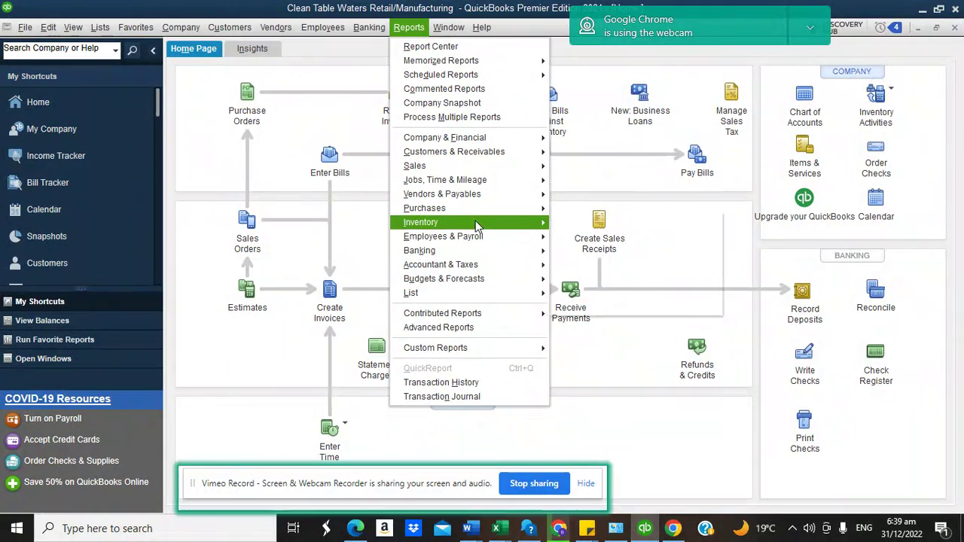
mouse_move(475, 223)
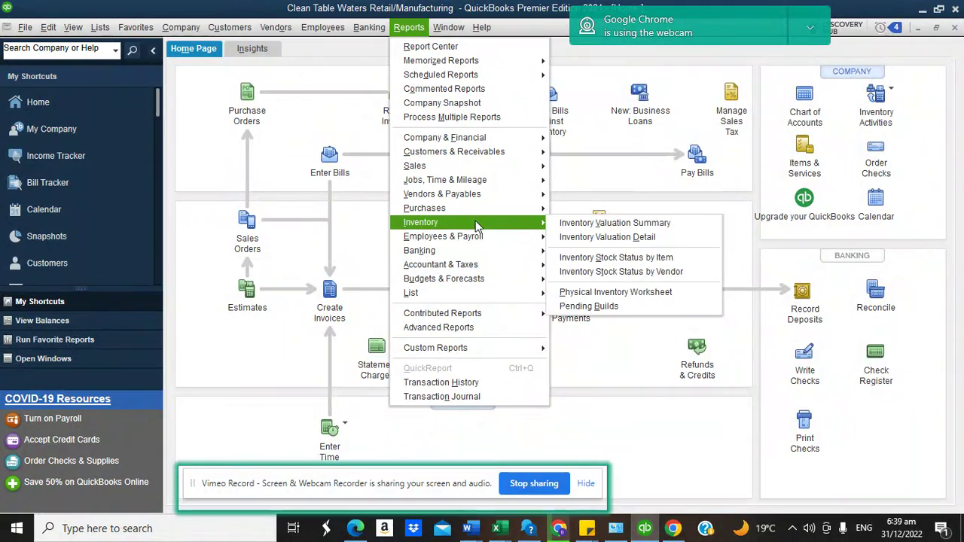
left_click(597, 223)
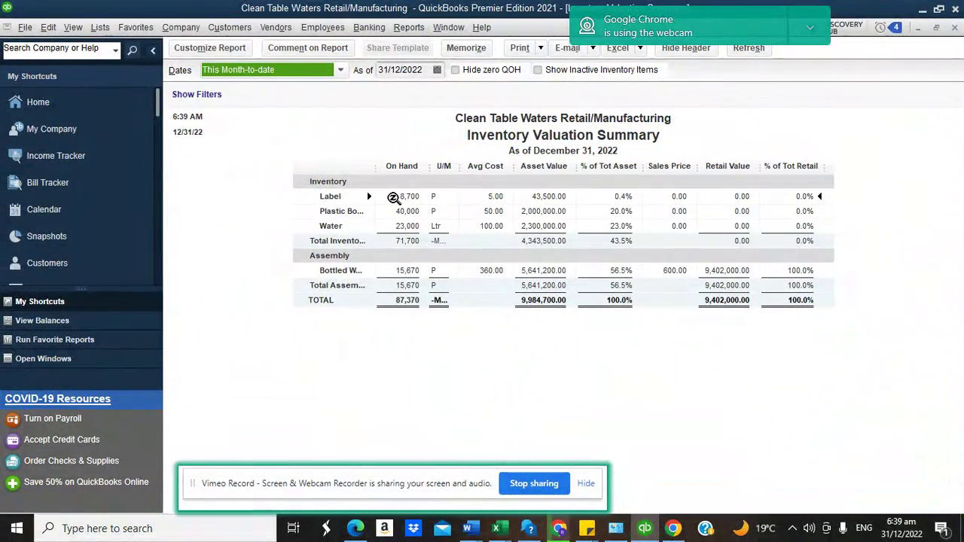
left_click_drag(379, 166, 416, 166)
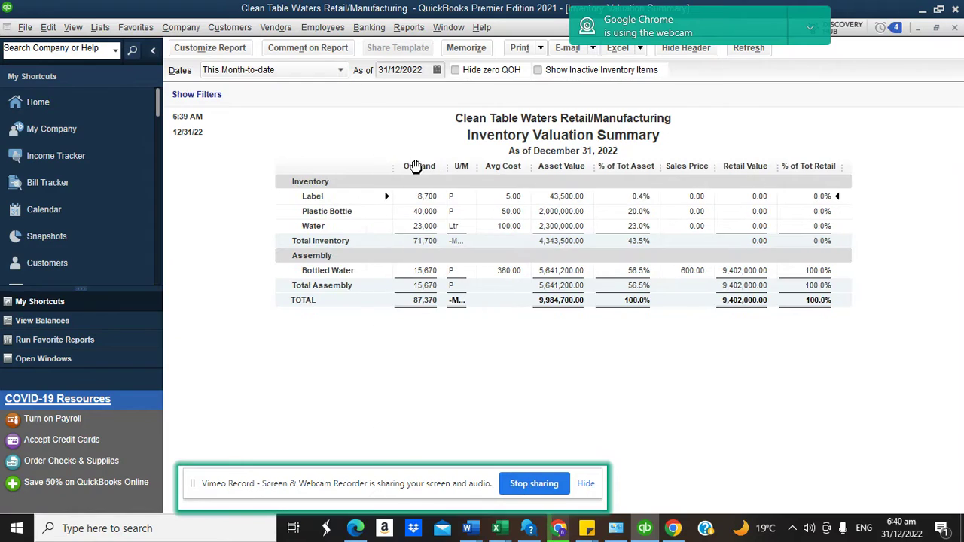
Examine the Plastic Bottle's on-hand quantity in the Inventory Valuation Detail, close it and return to the home page.
left_click(426, 212)
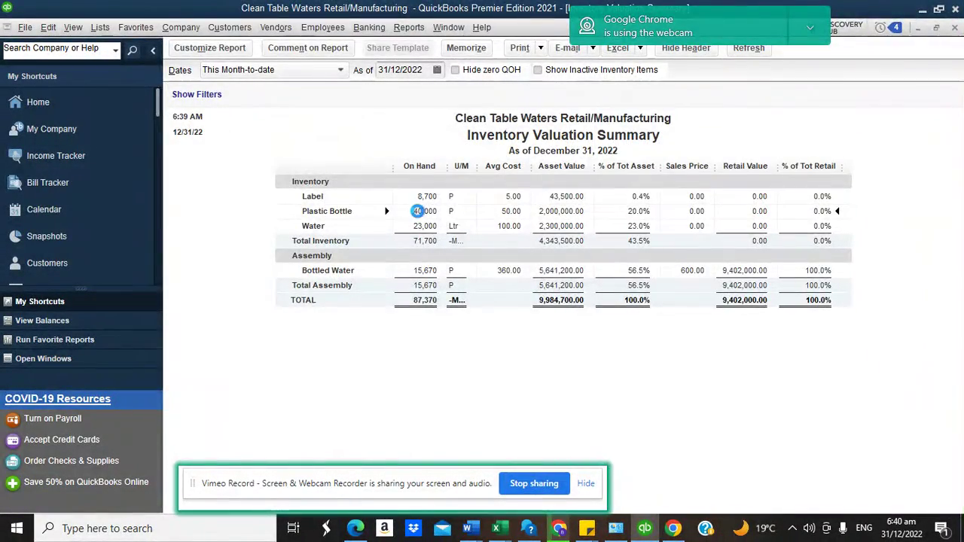
double_click(416, 211)
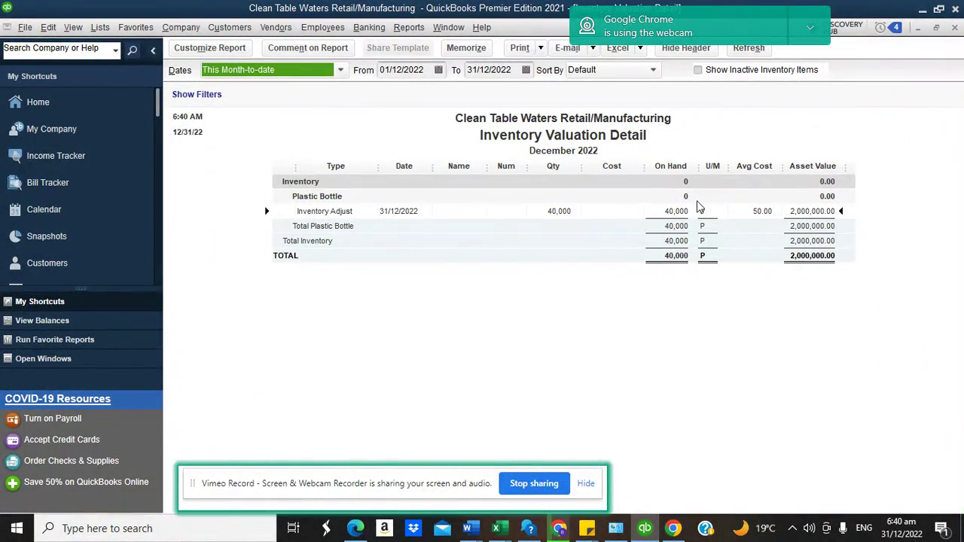
left_click(956, 28)
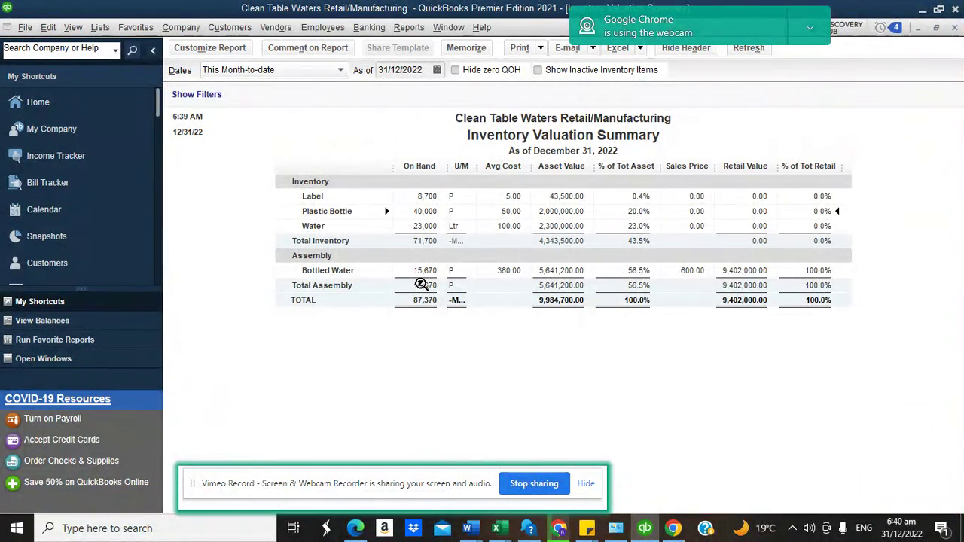
left_click(87, 105)
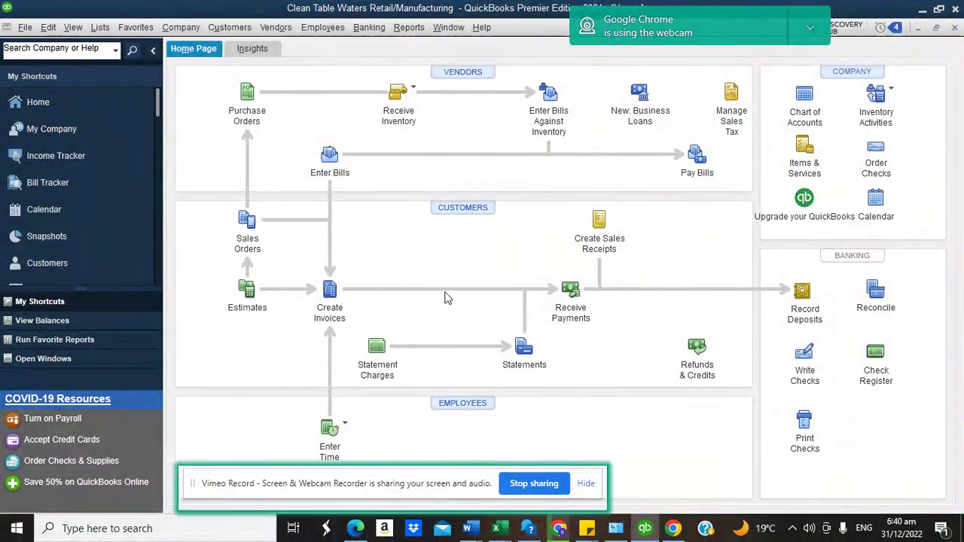
Start a Build Assembly for Bottled Water from the item list.
left_click(804, 150)
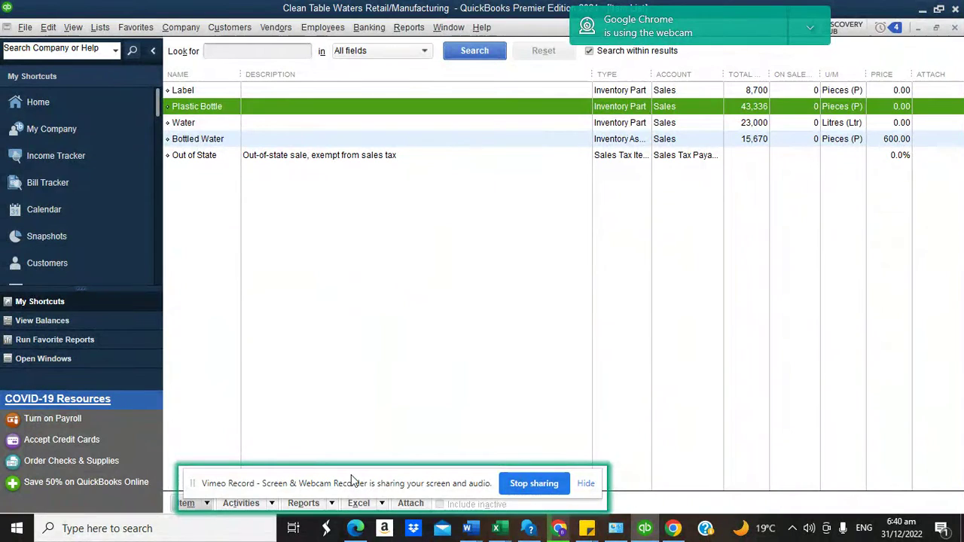
left_click_drag(351, 476, 580, 453)
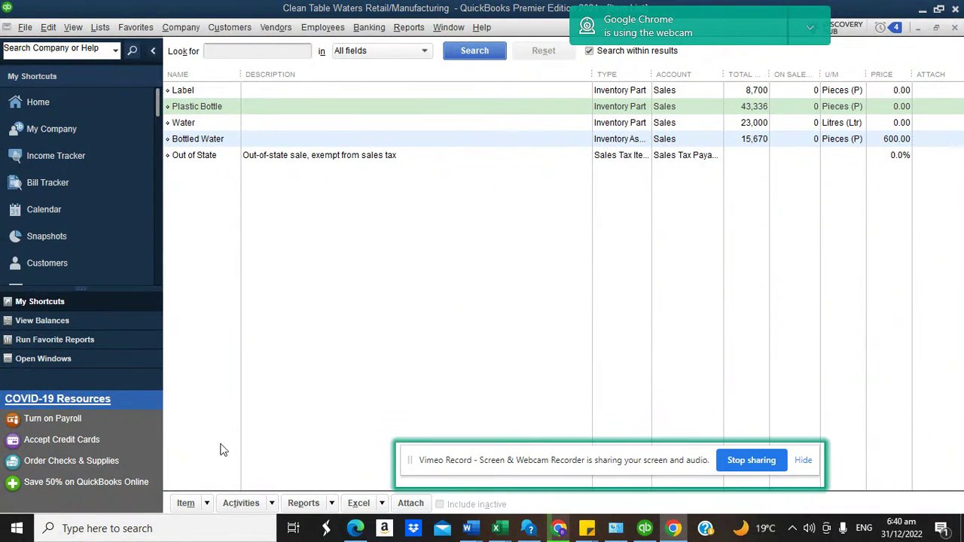
left_click(263, 504)
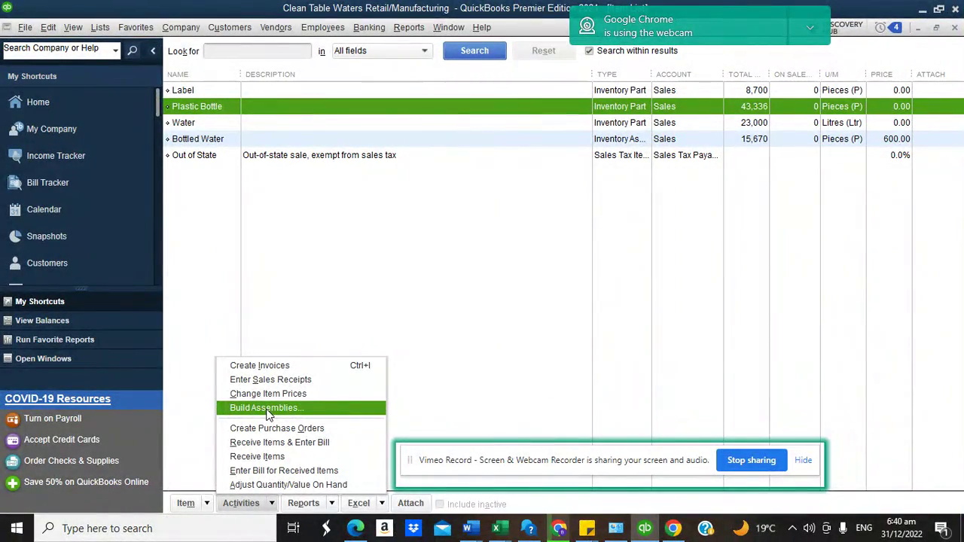
left_click(267, 410)
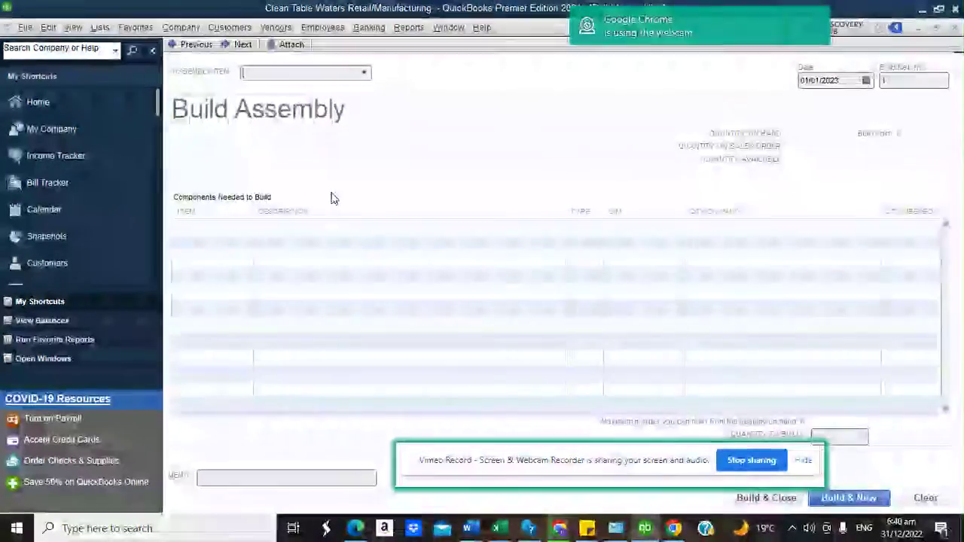
left_click(363, 75)
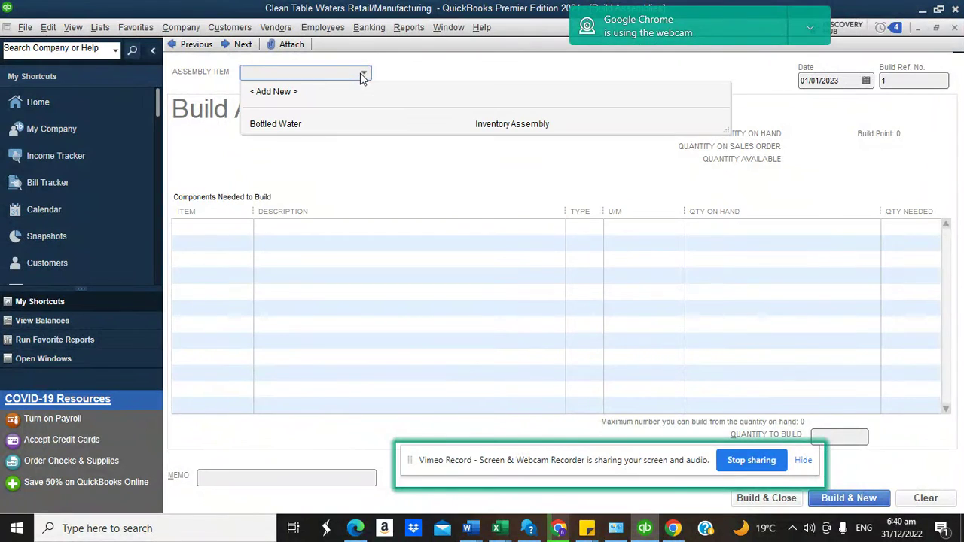
left_click(286, 126)
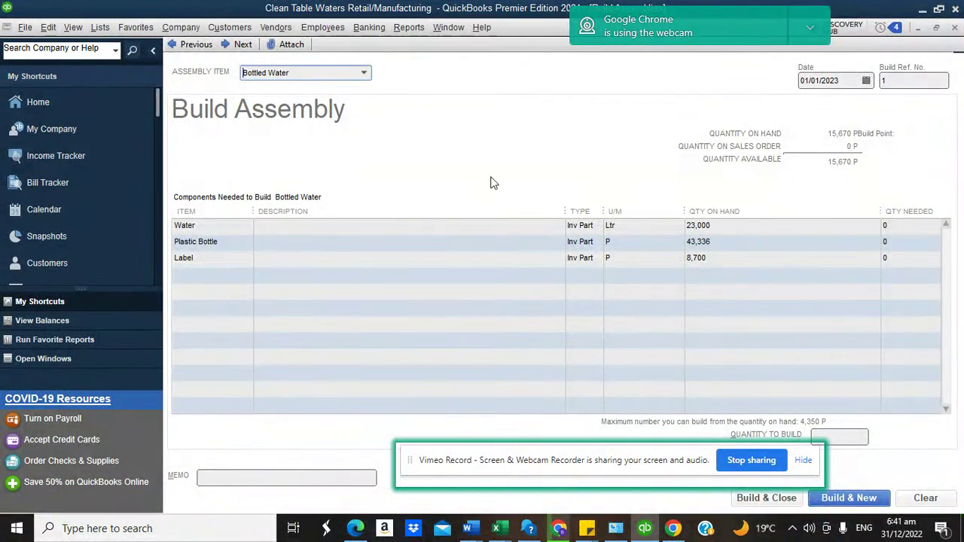
Try build quantities of 900 and 1,500 for Bottled Water to compare the components needed.
left_click(856, 436)
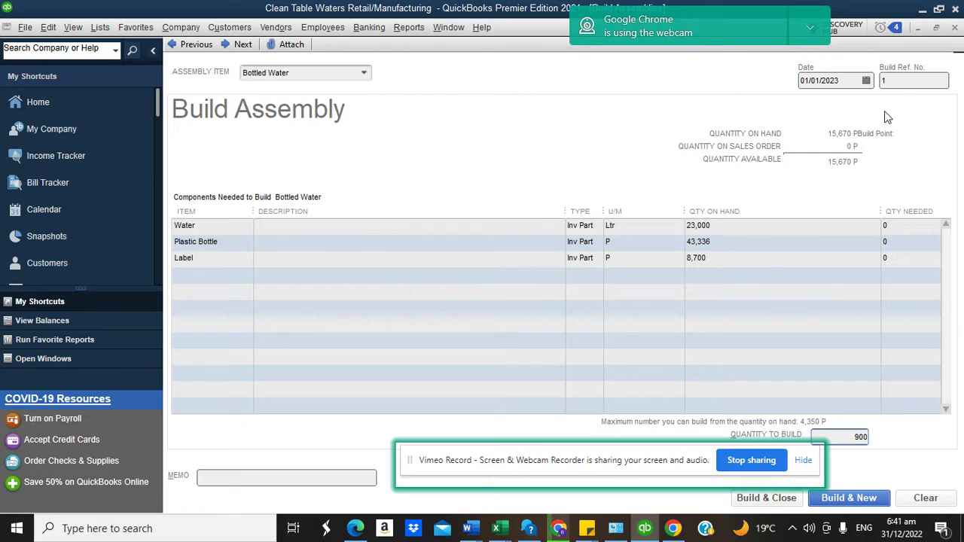
left_click(896, 80)
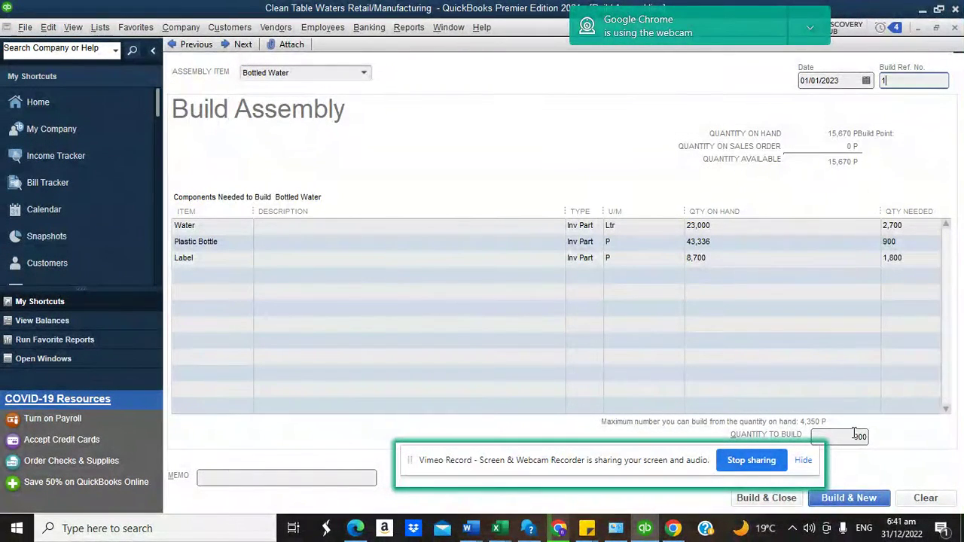
left_click(855, 435)
left_click(903, 82)
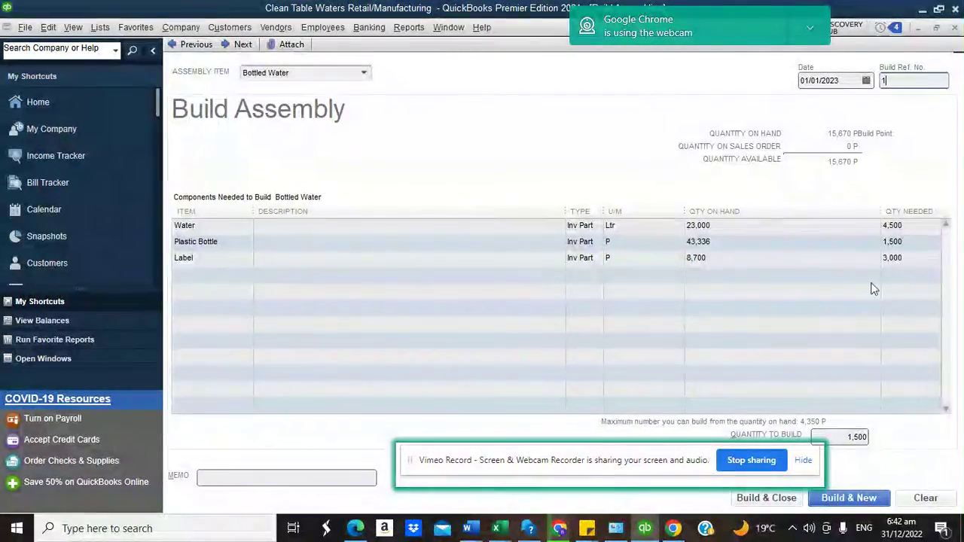
Try a build quantity of 5000 for Bottled Water and decline making the build pending.
left_click(844, 439)
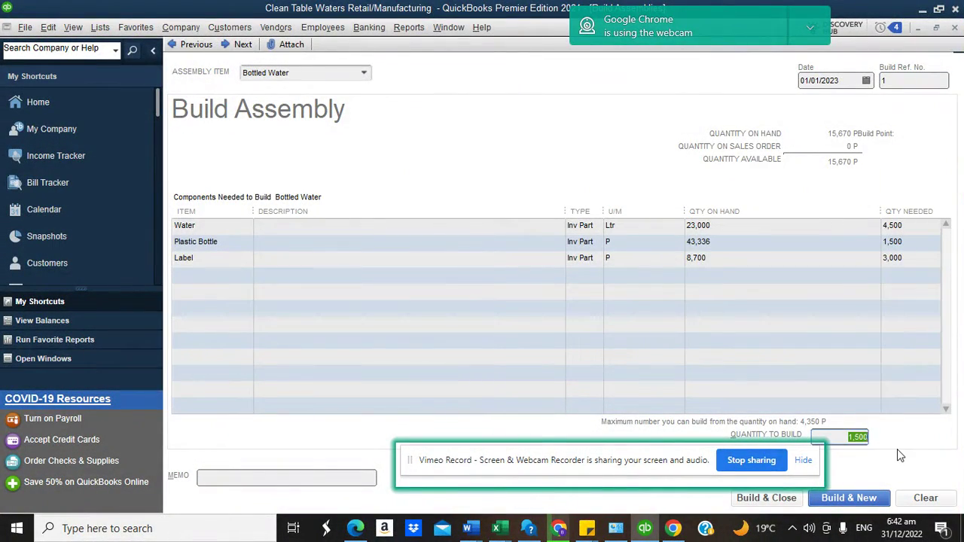
type("5000")
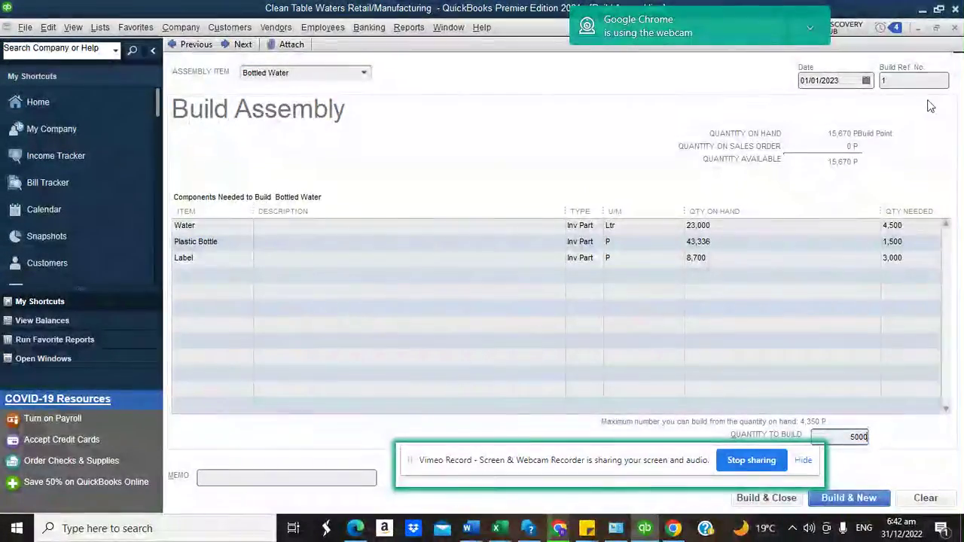
left_click(916, 85)
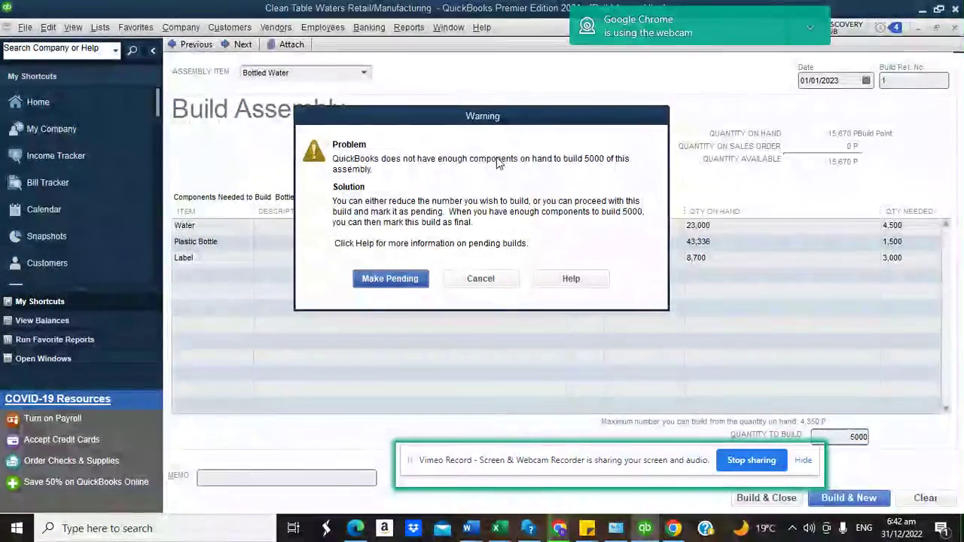
left_click(509, 280)
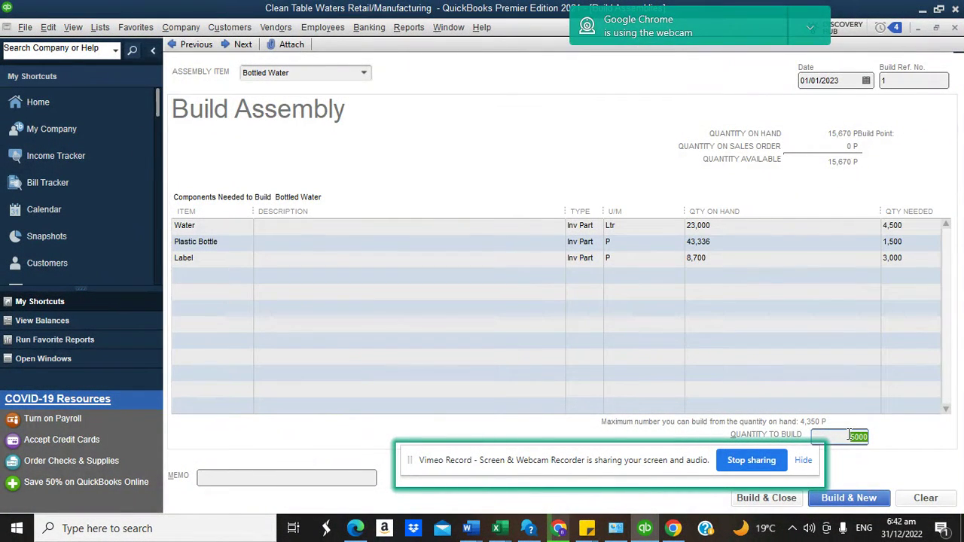
Set the Bottled Water quantity to build to 2,000, then build and close the assembly.
type("2000")
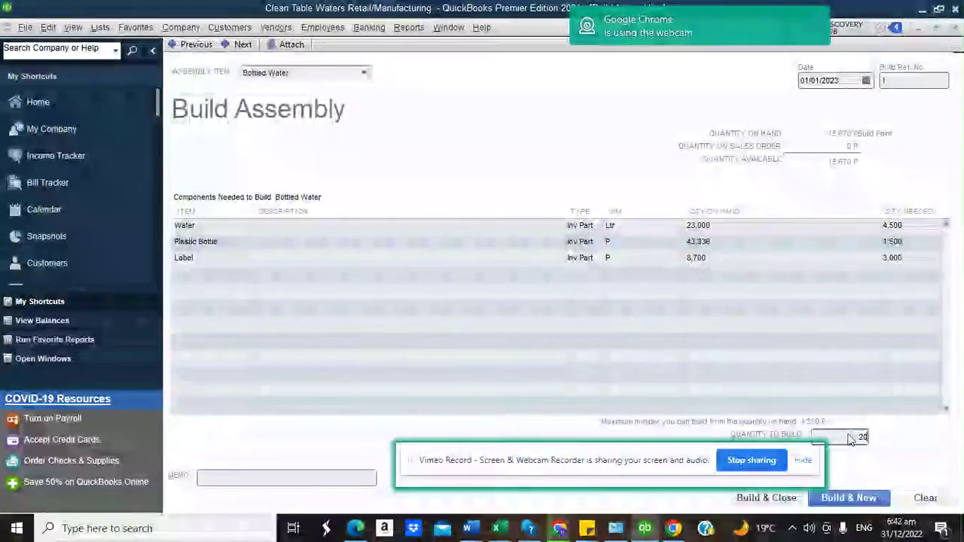
left_click(904, 81)
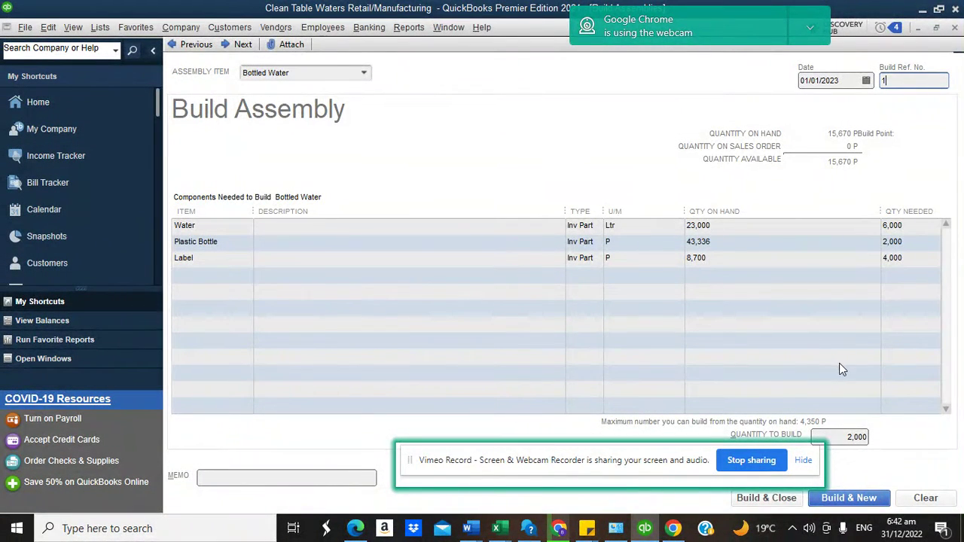
left_click(749, 498)
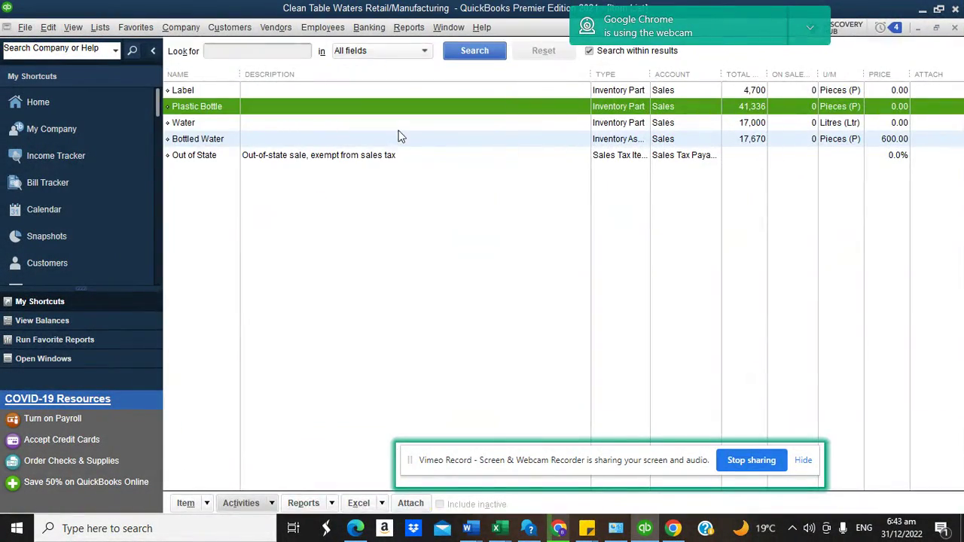
Display the Inventory Valuation Summary report as of 01/01/2023.
left_click(409, 27)
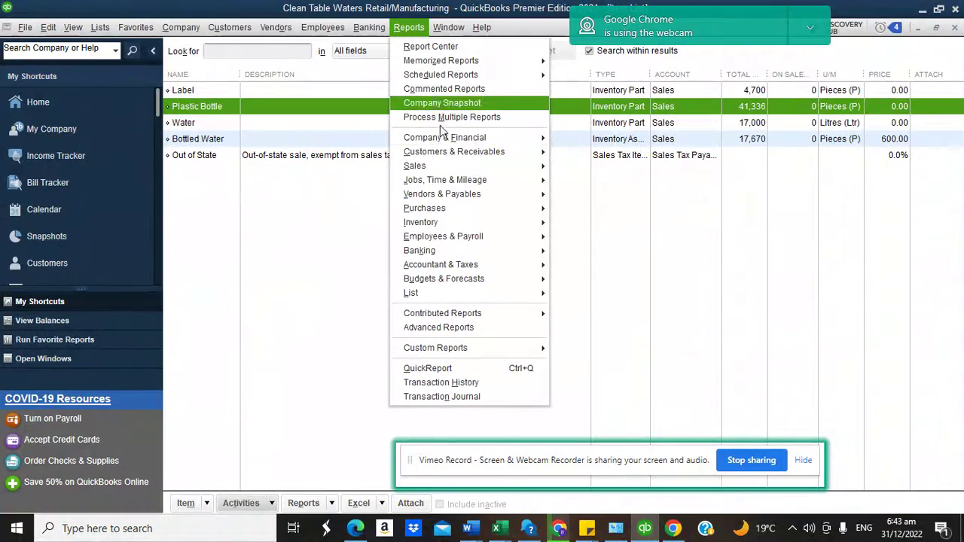
mouse_move(452, 222)
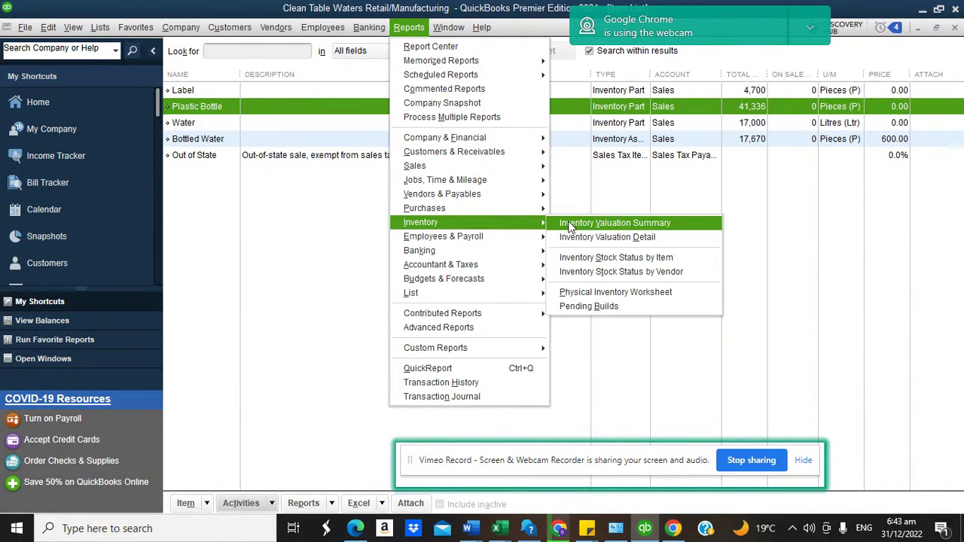
left_click(568, 221)
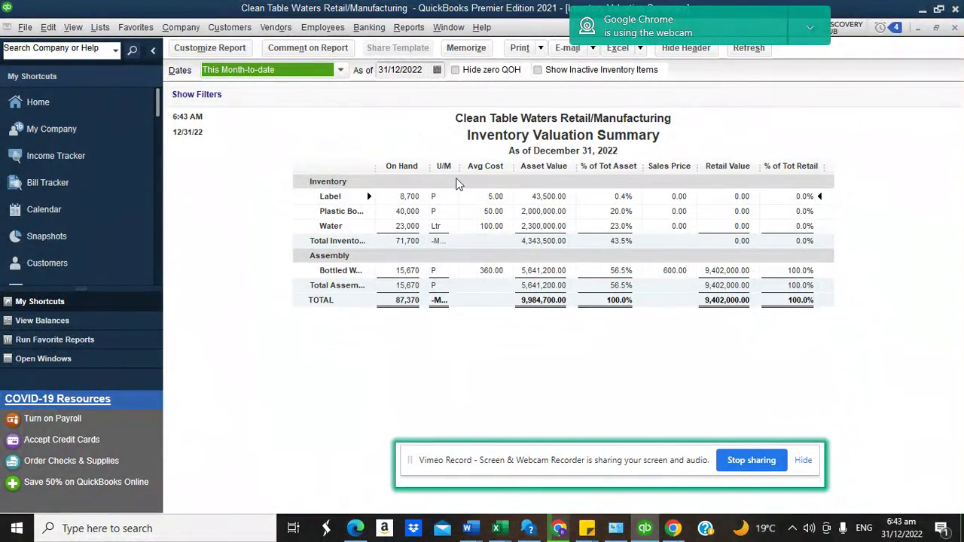
left_click(436, 69)
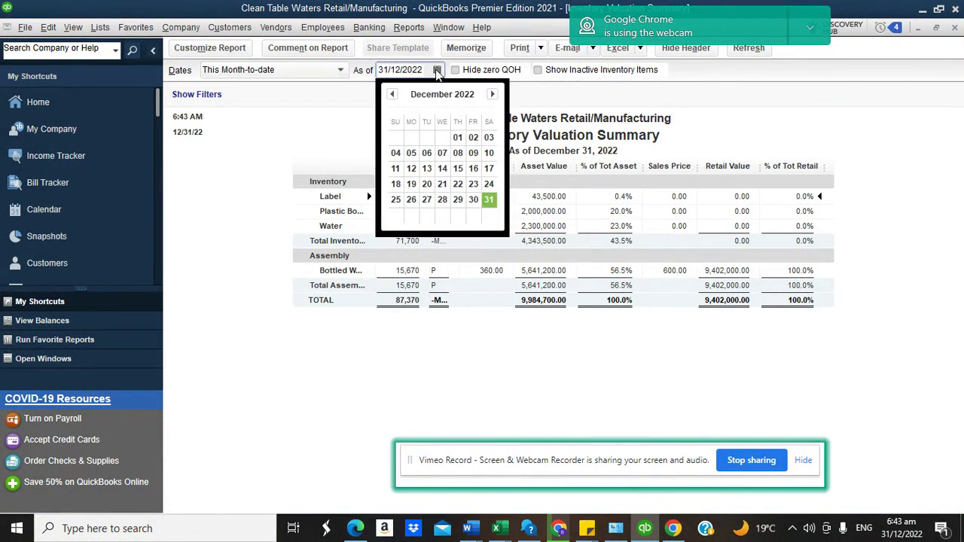
left_click(492, 94)
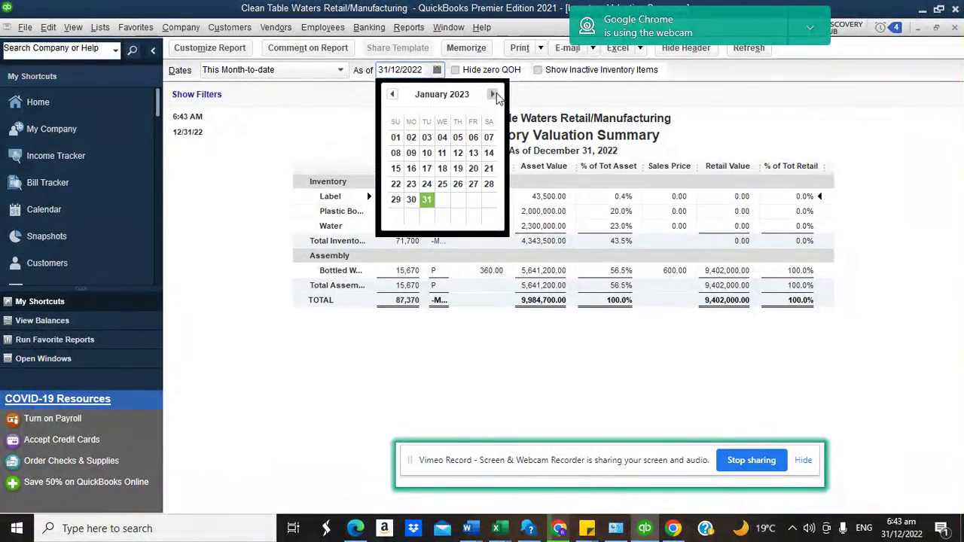
left_click(396, 138)
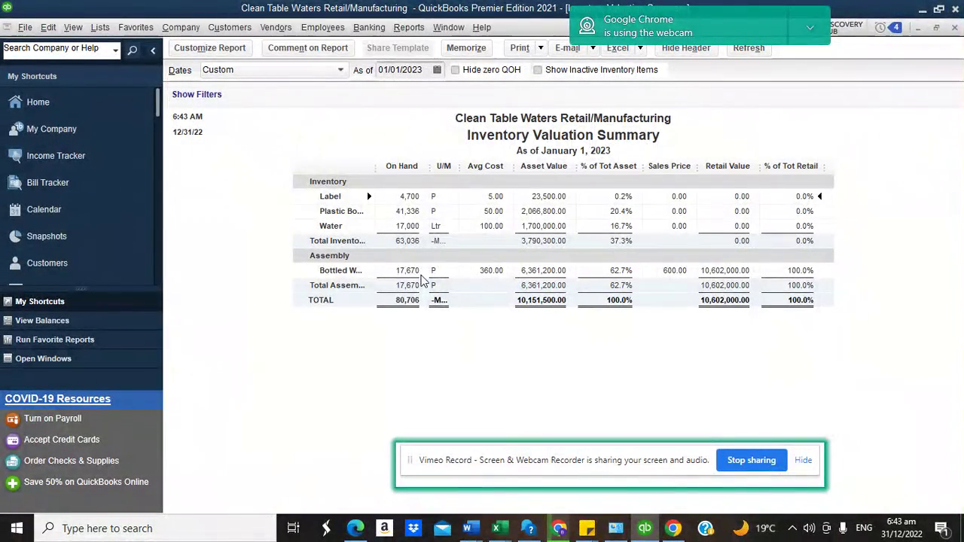
Review the valuation detail behind the Plastic Bottle and Bottled Water on-hand quantities, closing each detail report.
double_click(408, 211)
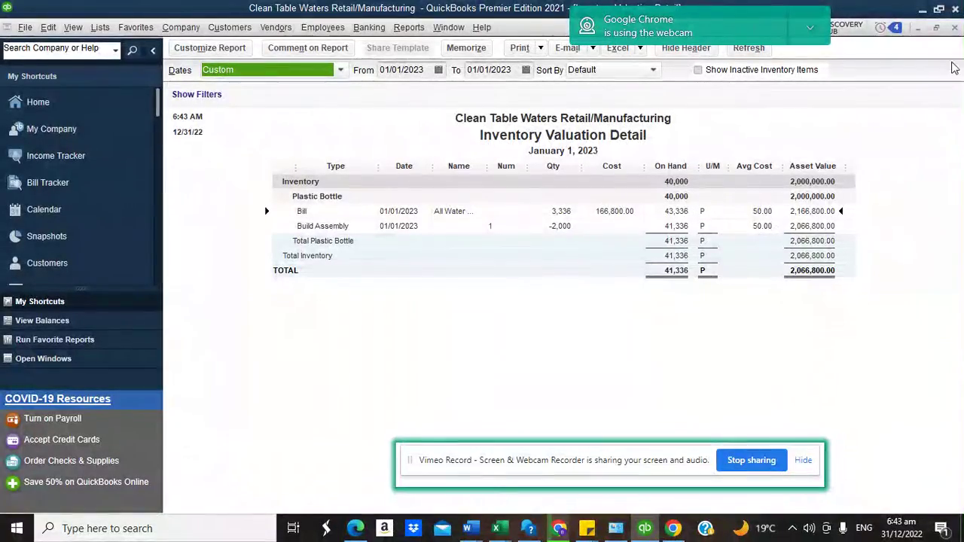
left_click(955, 29)
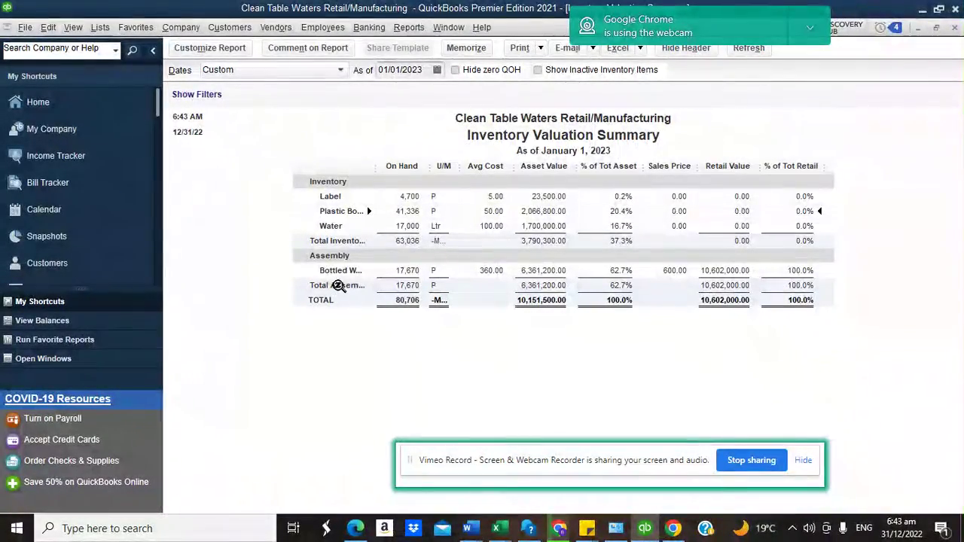
double_click(408, 271)
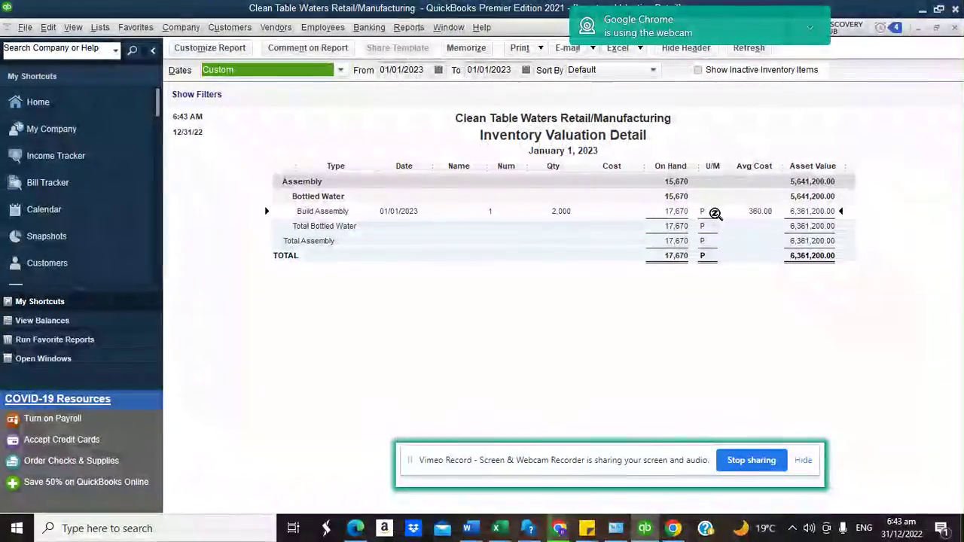
left_click(955, 28)
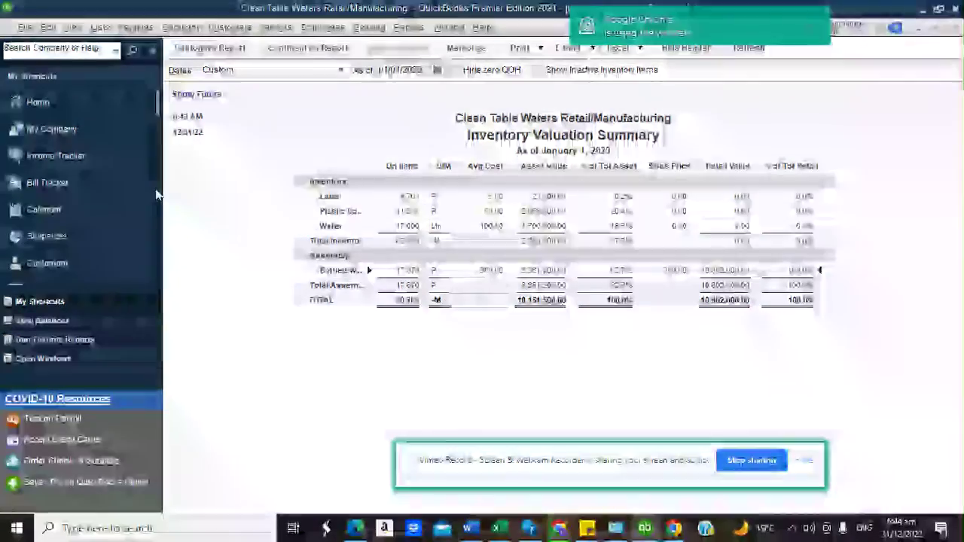
Start a new customer invoice for All Water Company.
left_click(89, 106)
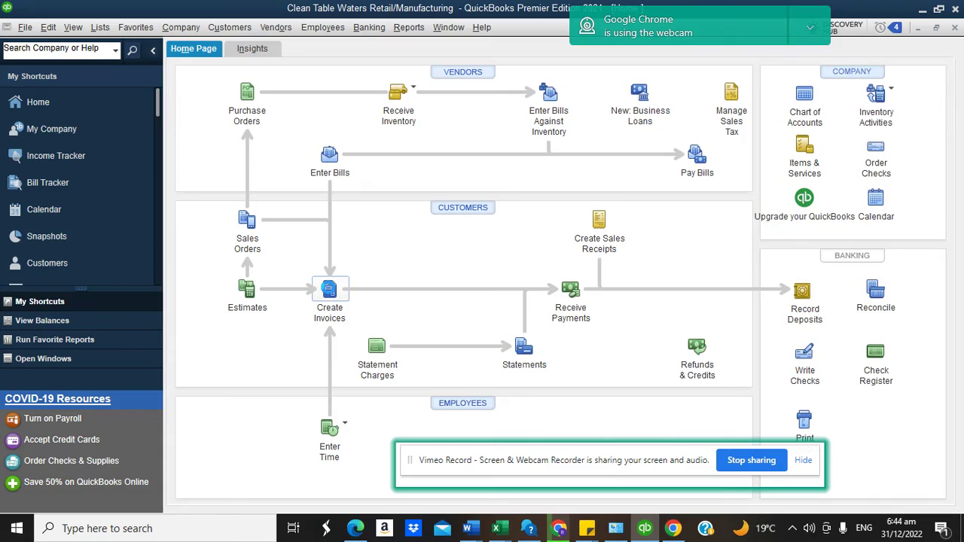
left_click(329, 290)
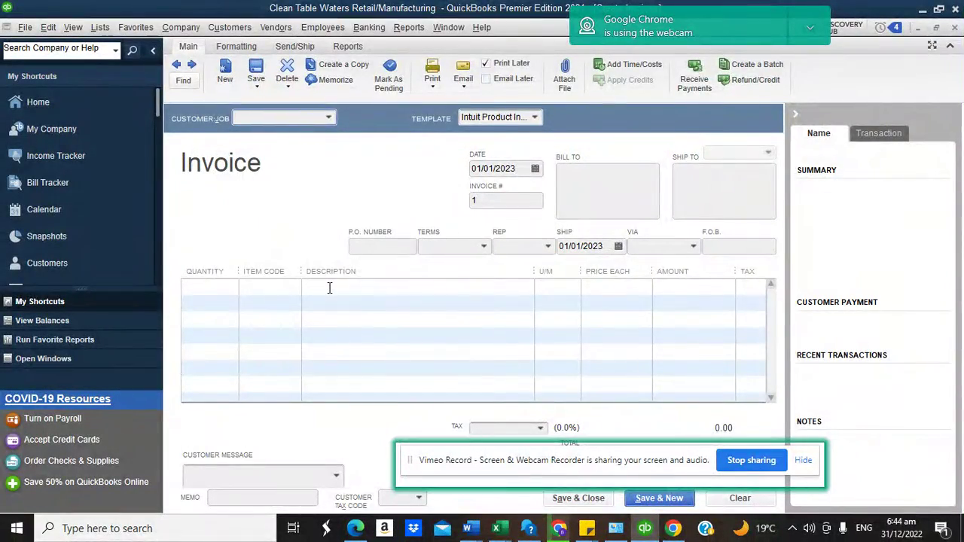
left_click(330, 115)
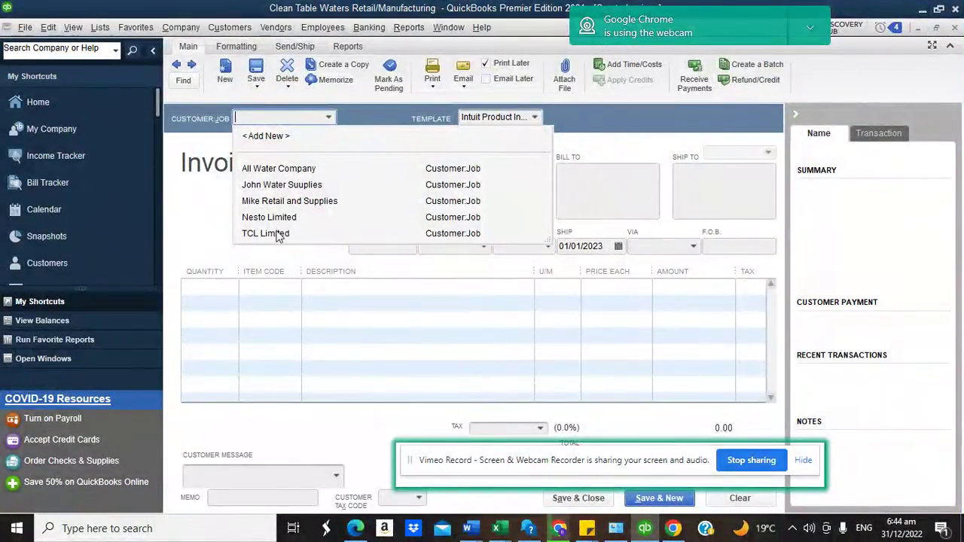
left_click(278, 168)
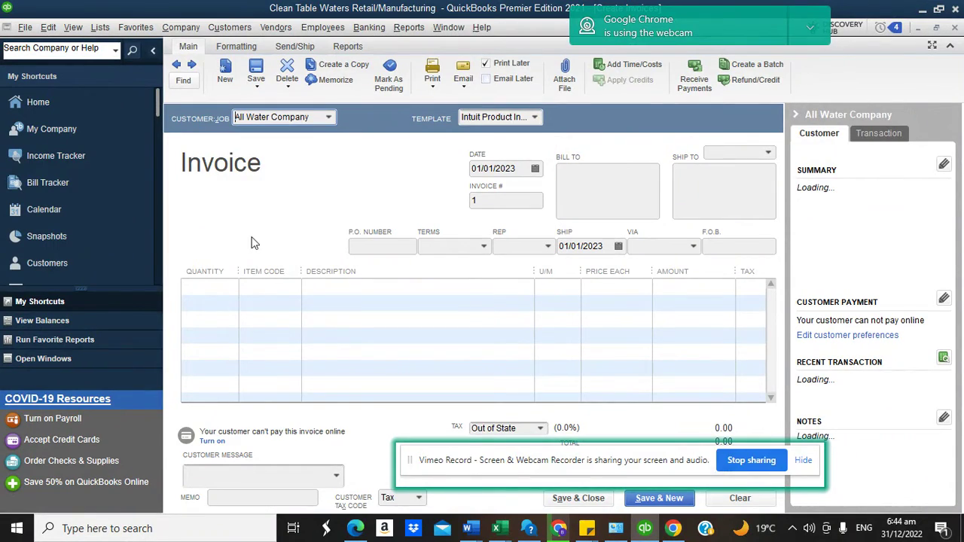
Add 1,500 Bottled Water to the first line of the invoice.
left_click(233, 286)
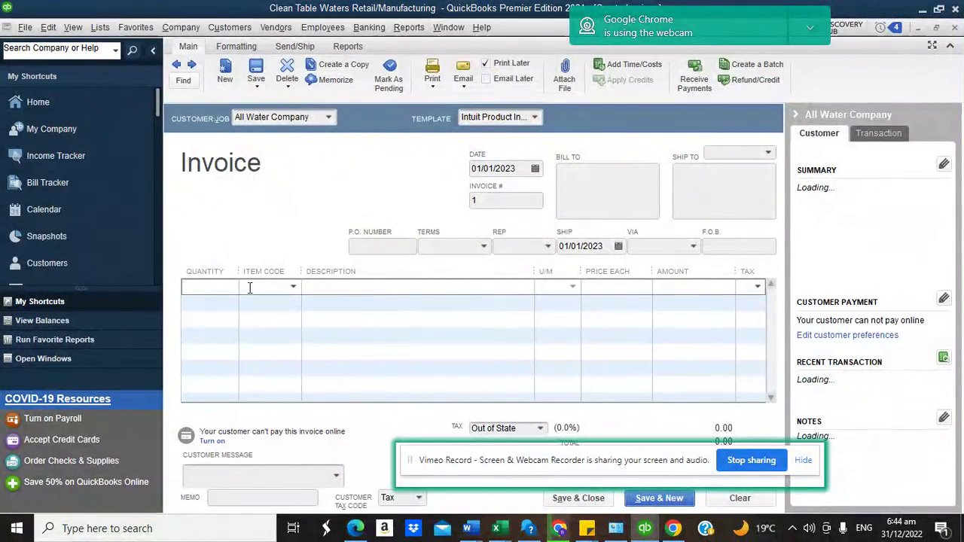
left_click(292, 287)
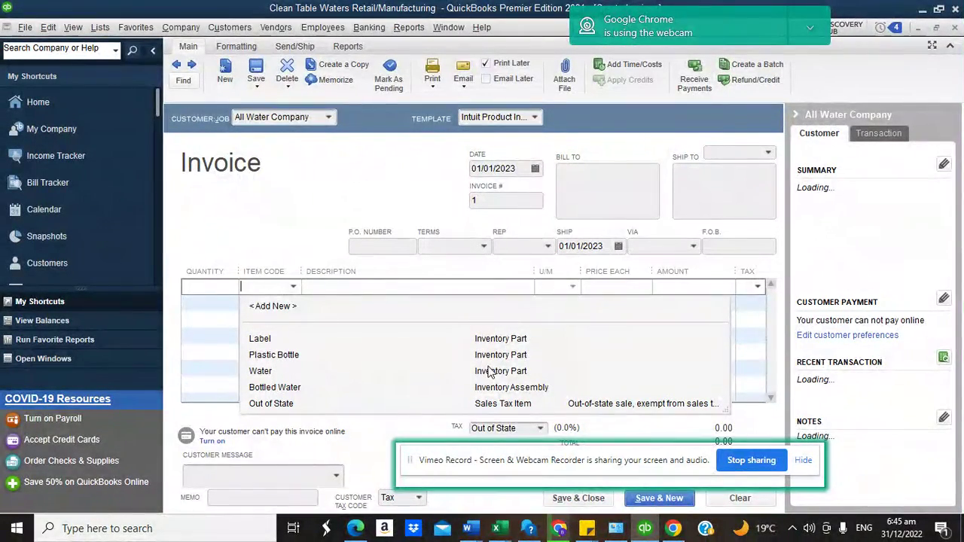
left_click(289, 389)
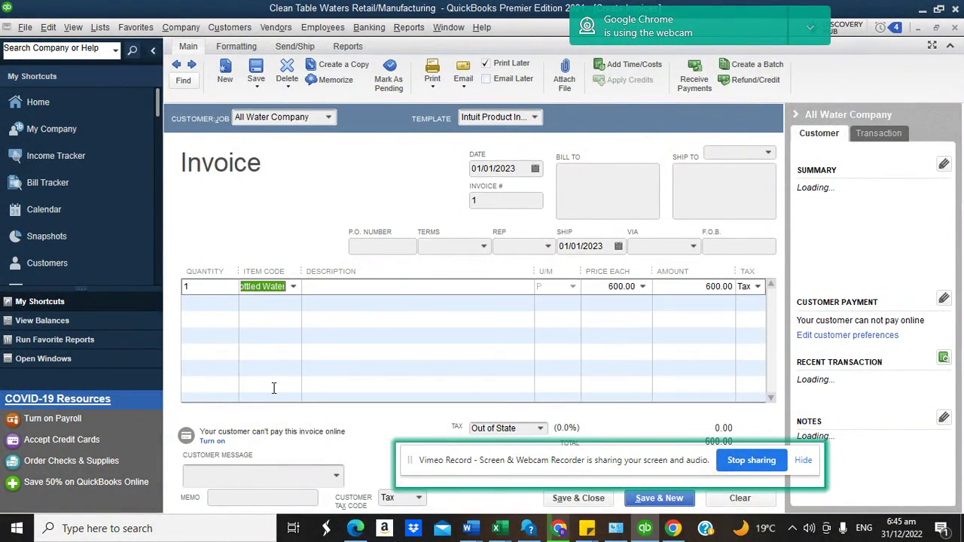
left_click(216, 291)
type("1500")
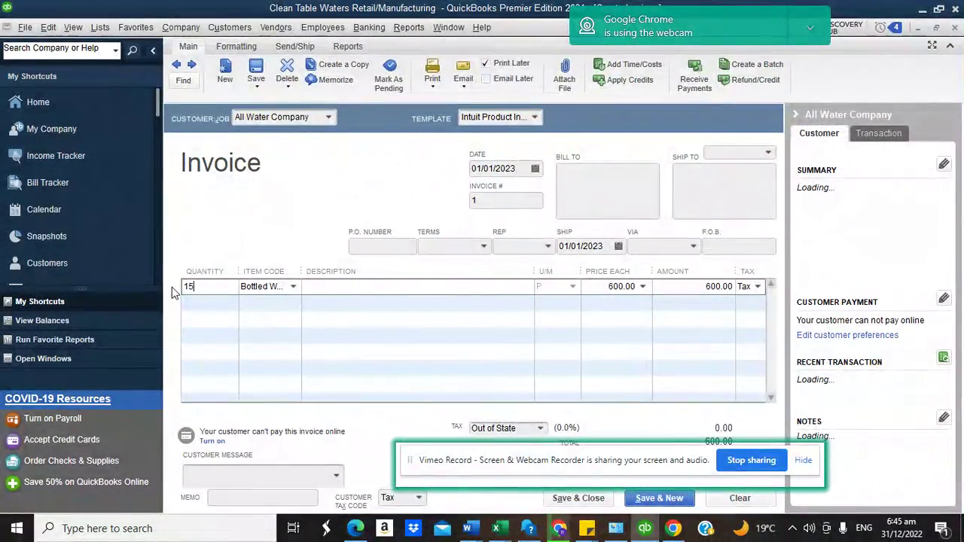
left_click(510, 286)
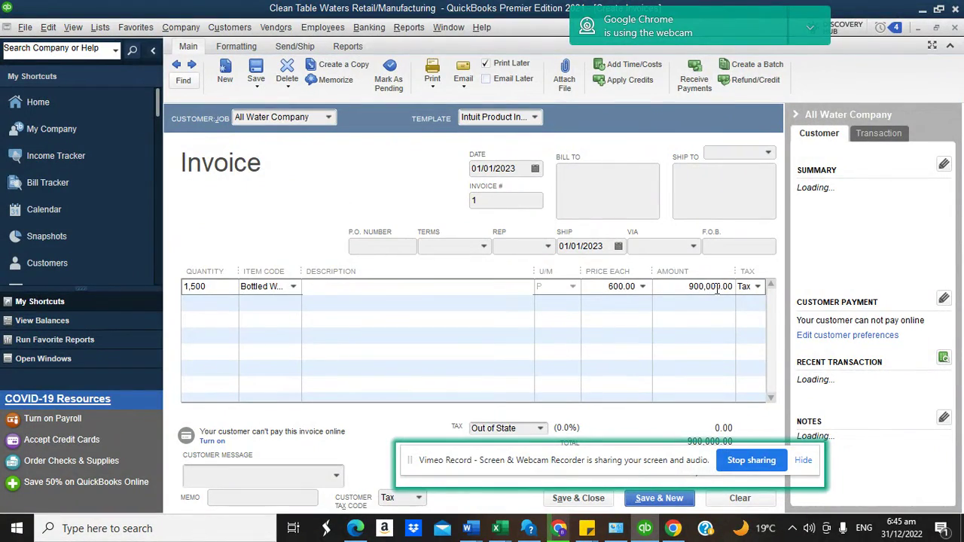
Create a new sales rep with the rep's name, quick-added as name type Other, and assign the rep to the invoice.
left_click(548, 247)
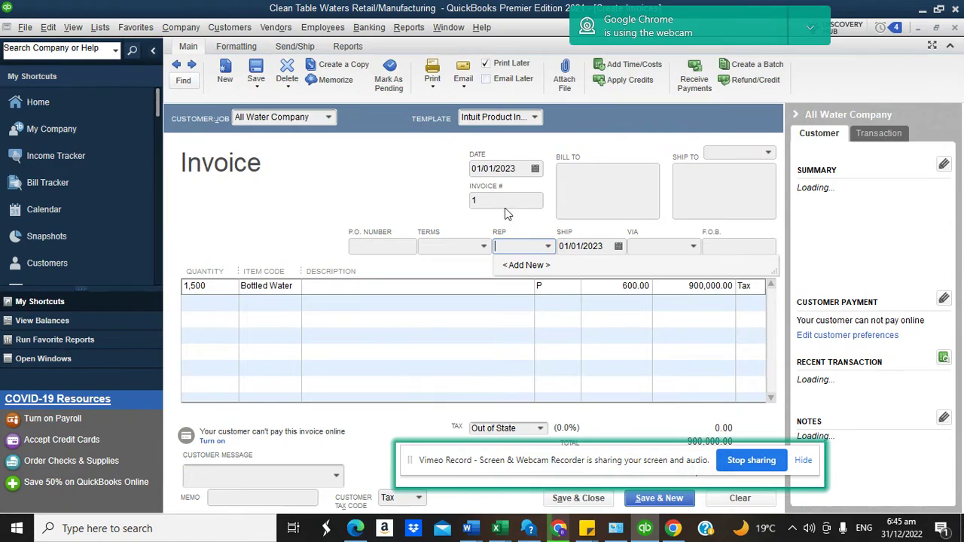
left_click(534, 270)
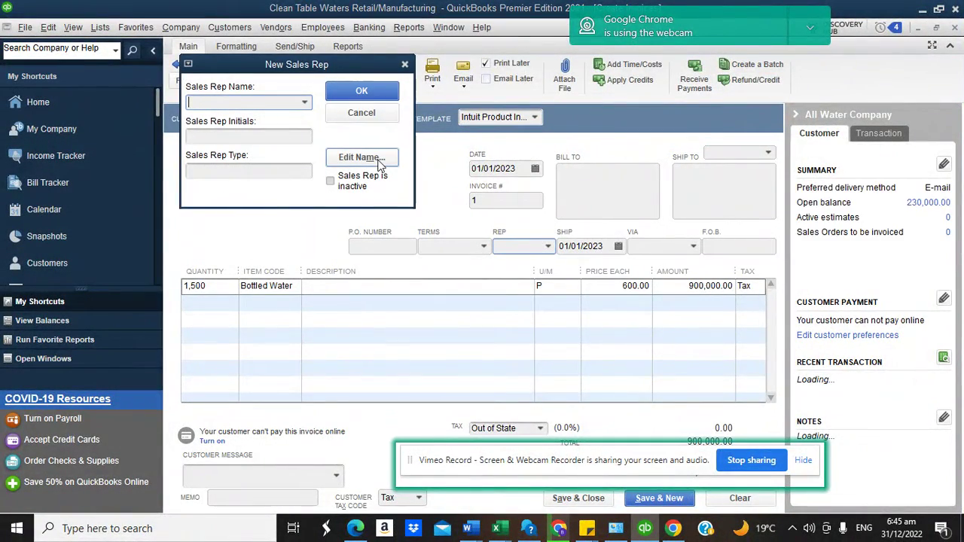
type("Jude O.")
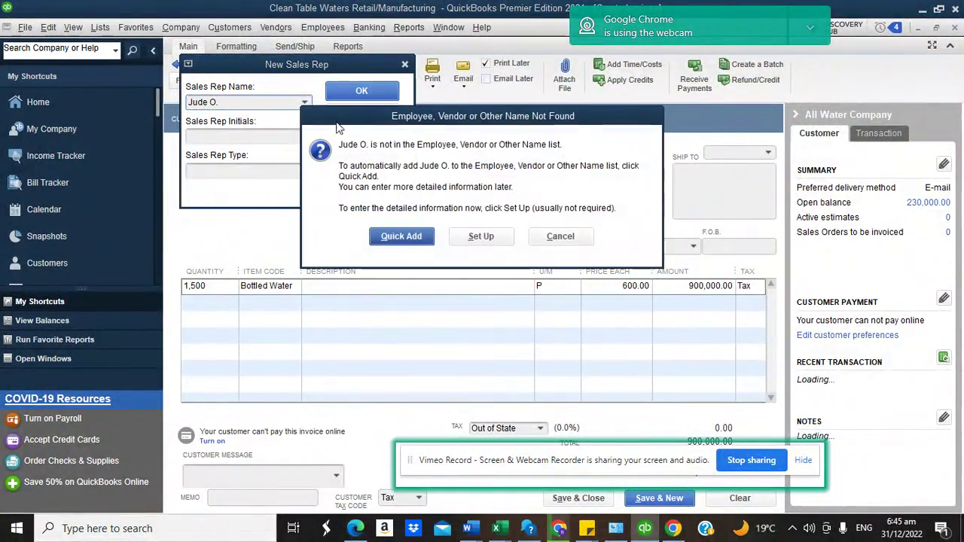
left_click(393, 238)
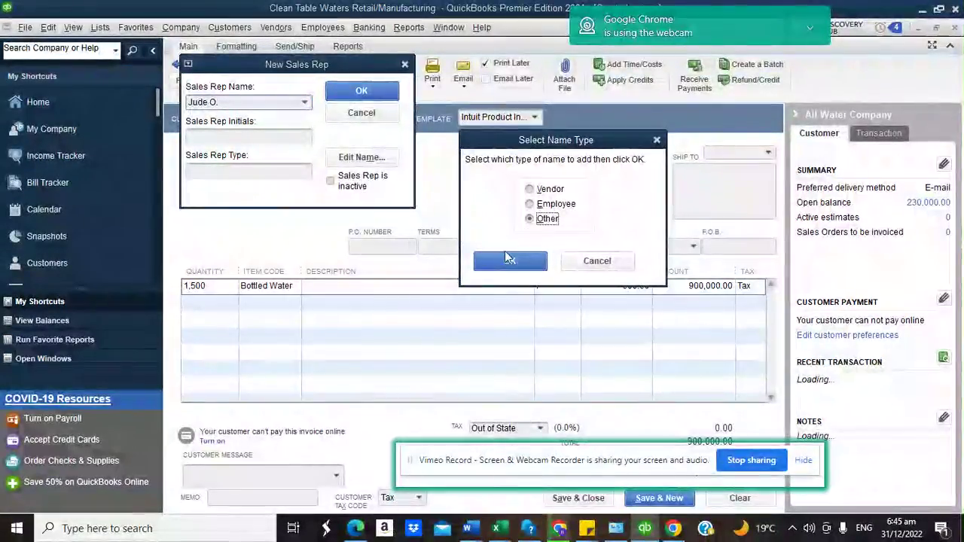
left_click(509, 260)
left_click(362, 91)
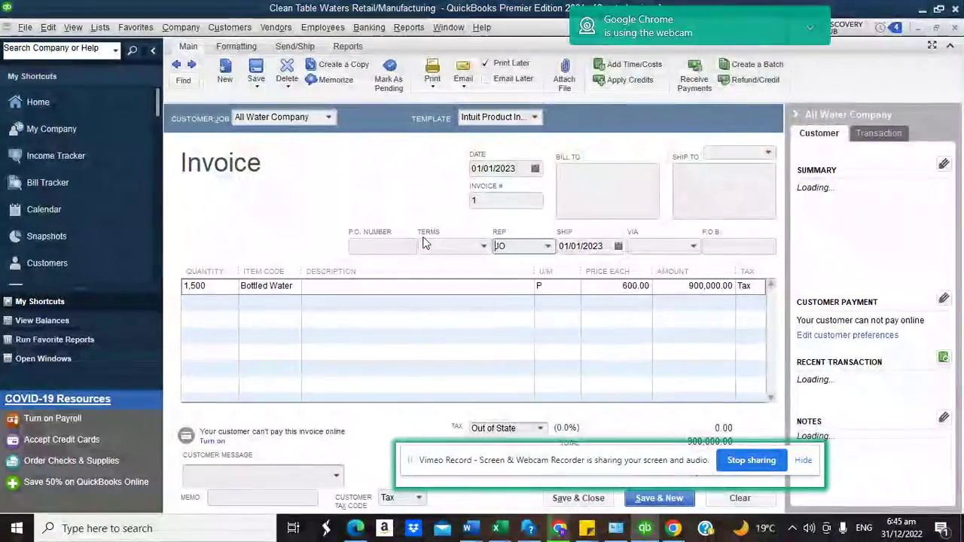
Set the invoice terms to Net 15 and leave the shipping method blank.
left_click(484, 248)
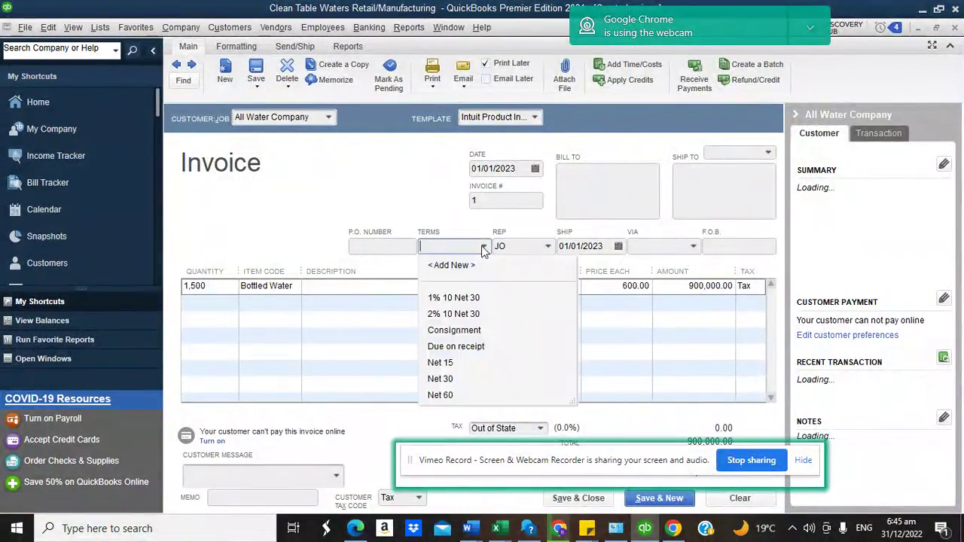
left_click(460, 365)
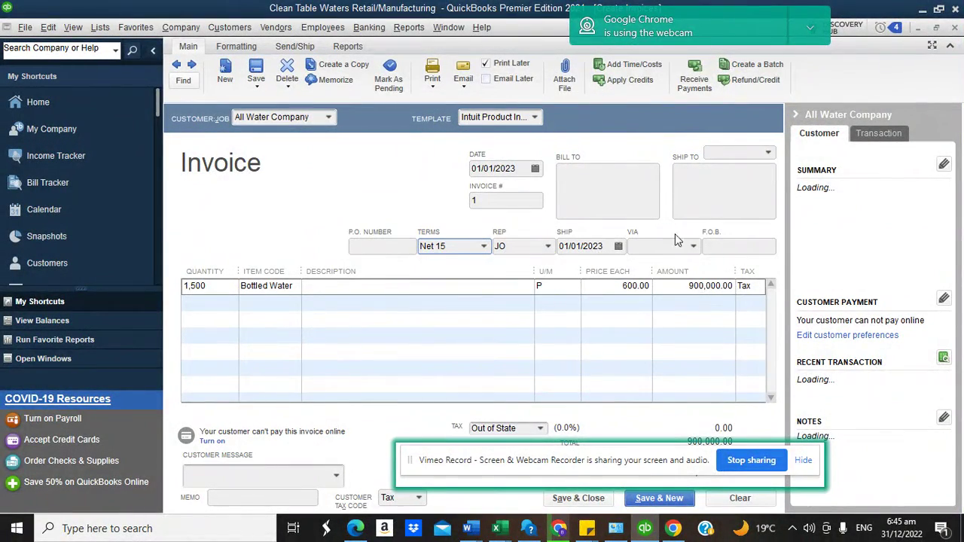
left_click(695, 248)
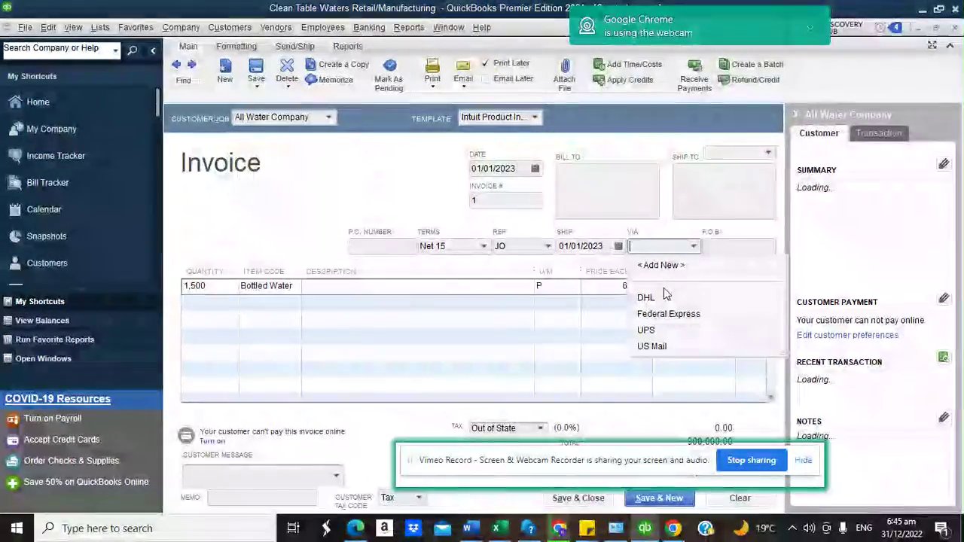
left_click(638, 180)
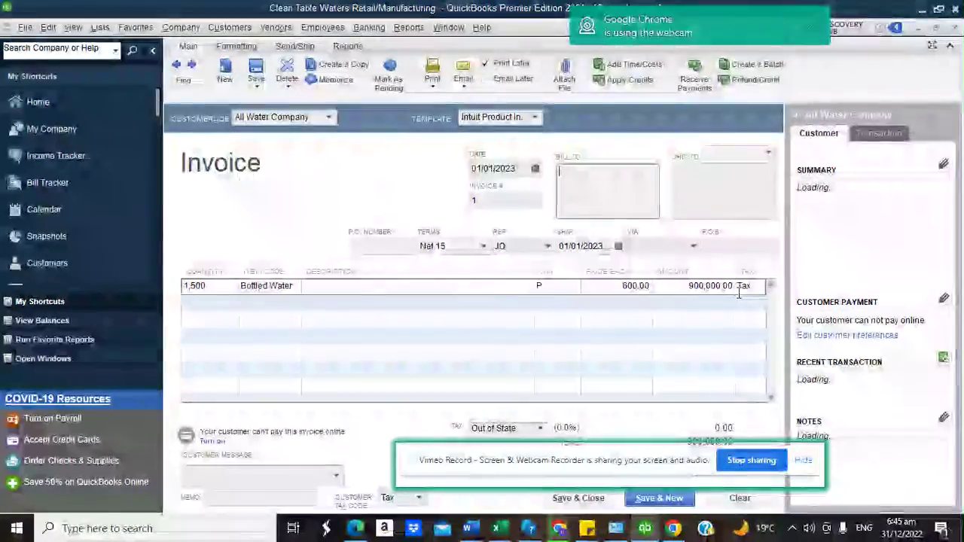
Set the Bottled Water line to Non-Taxable Sales, then save and close the invoice, making the customer's terms and rep changes permanent.
left_click(747, 286)
left_click(759, 287)
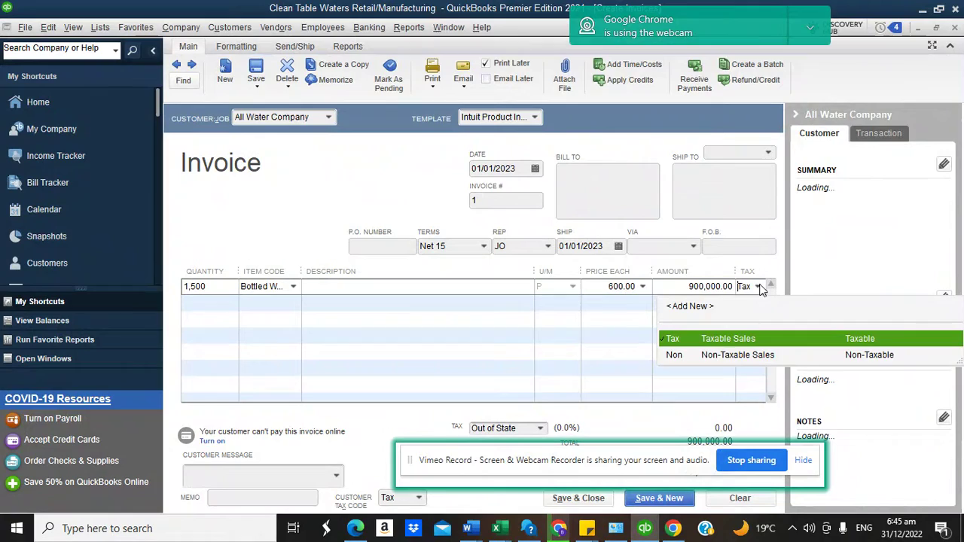
left_click(735, 360)
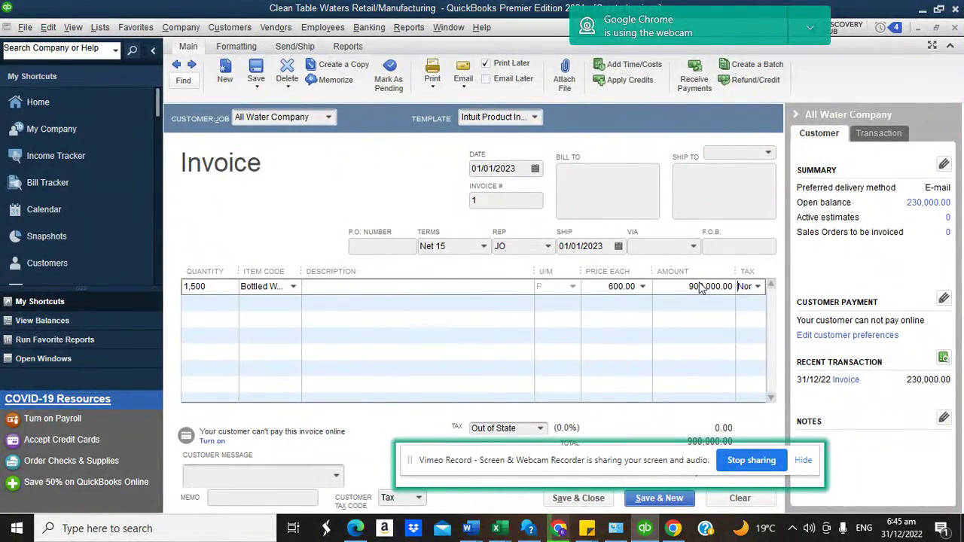
left_click(567, 499)
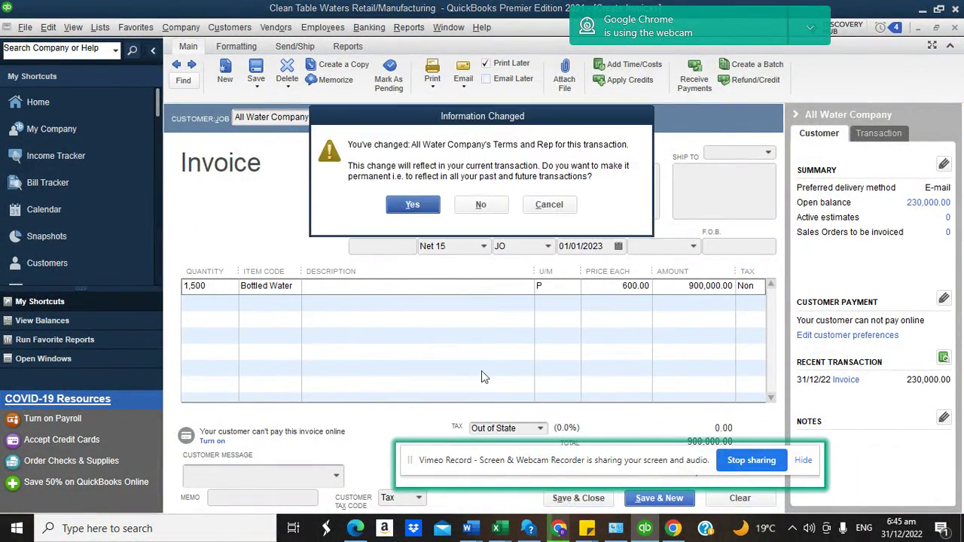
left_click(413, 205)
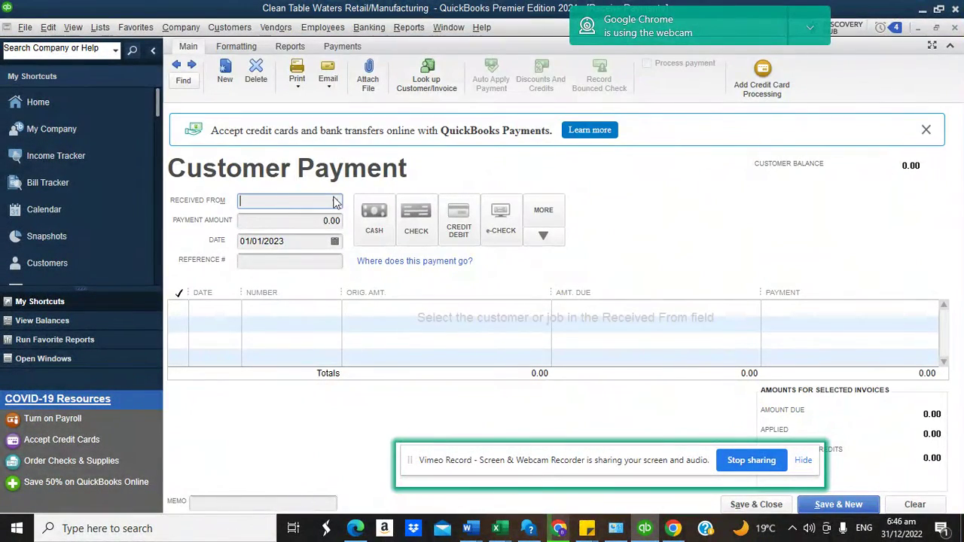
Look up All Water Company's open invoices in the customer payment form and close it without recording a payment.
left_click(334, 201)
left_click(301, 253)
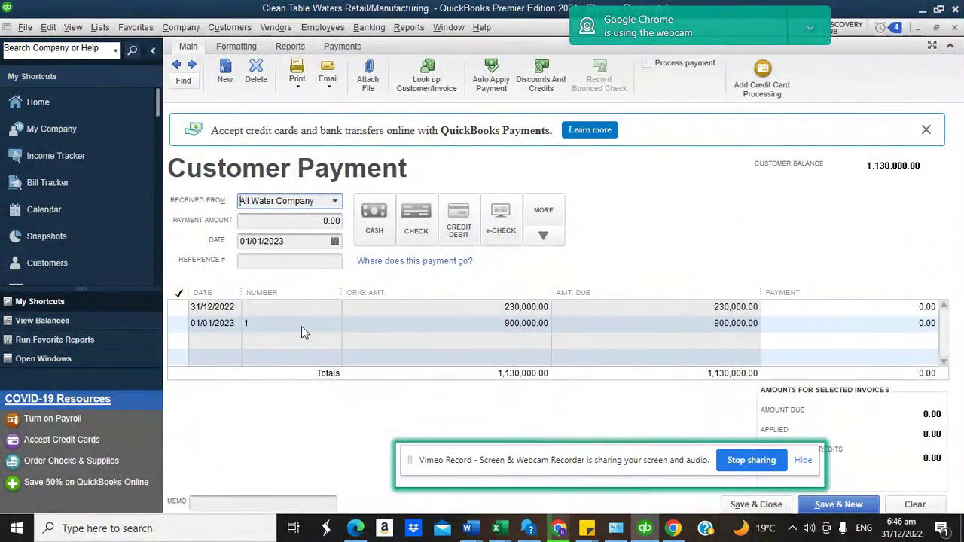
left_click(954, 29)
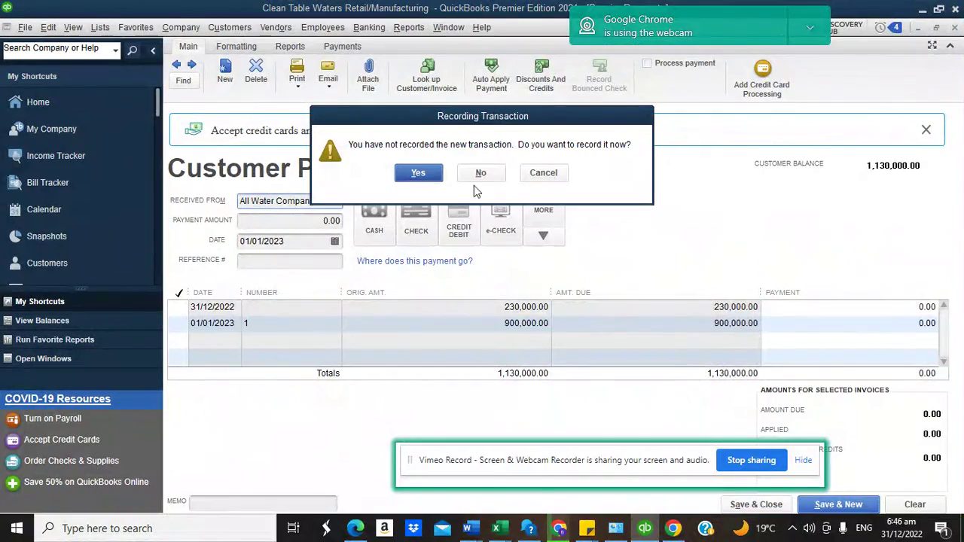
left_click(474, 174)
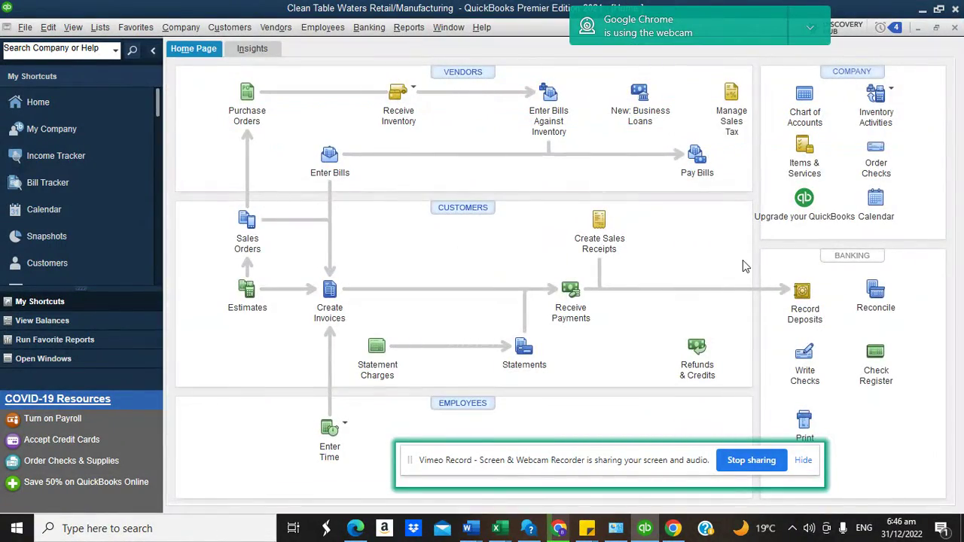
Turn off Undeposited Funds as the default deposit account in the company payment preferences, letting open windows close without memorizing the report.
left_click(574, 297)
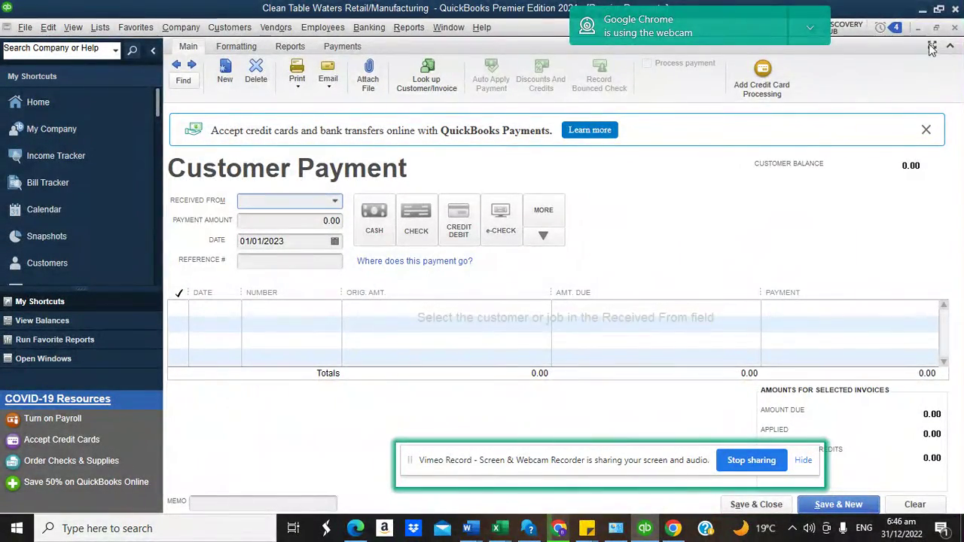
left_click(955, 27)
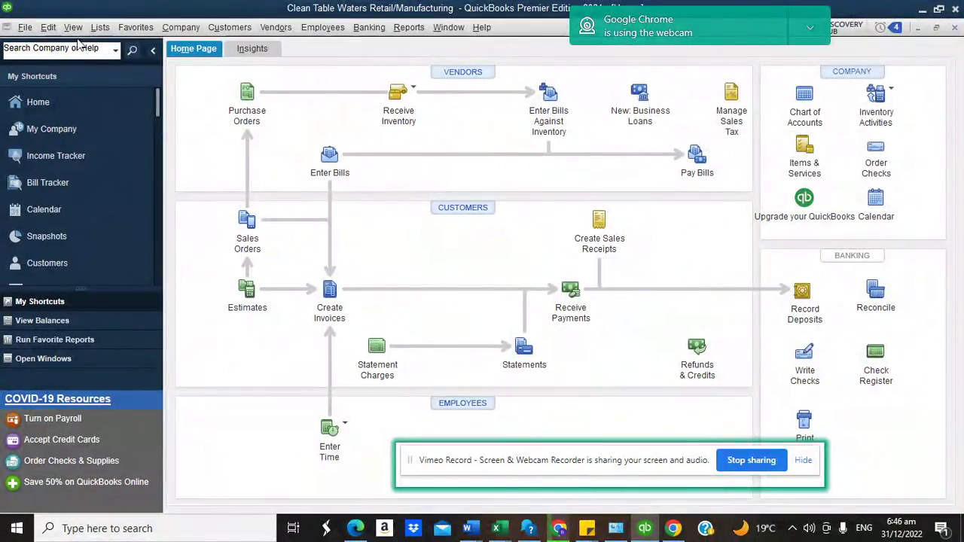
left_click(47, 29)
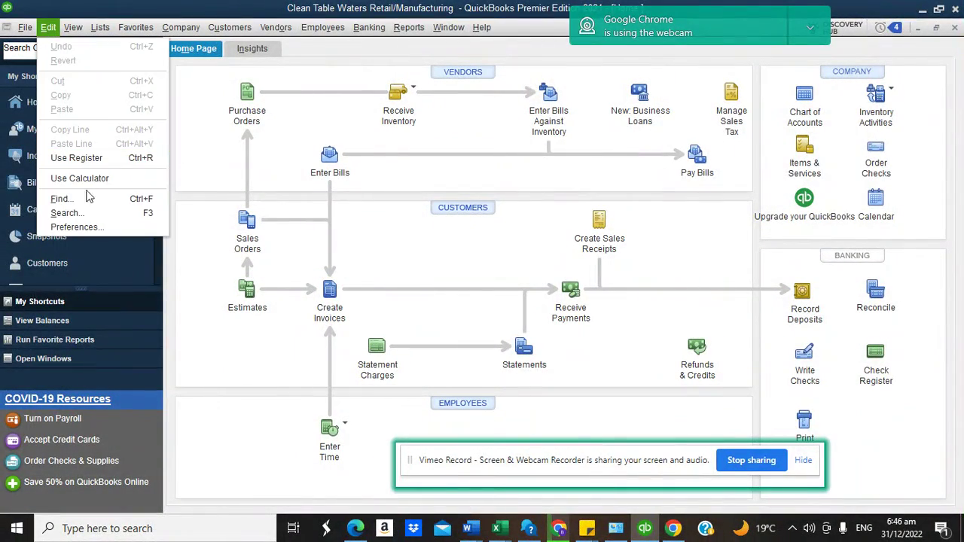
left_click(91, 228)
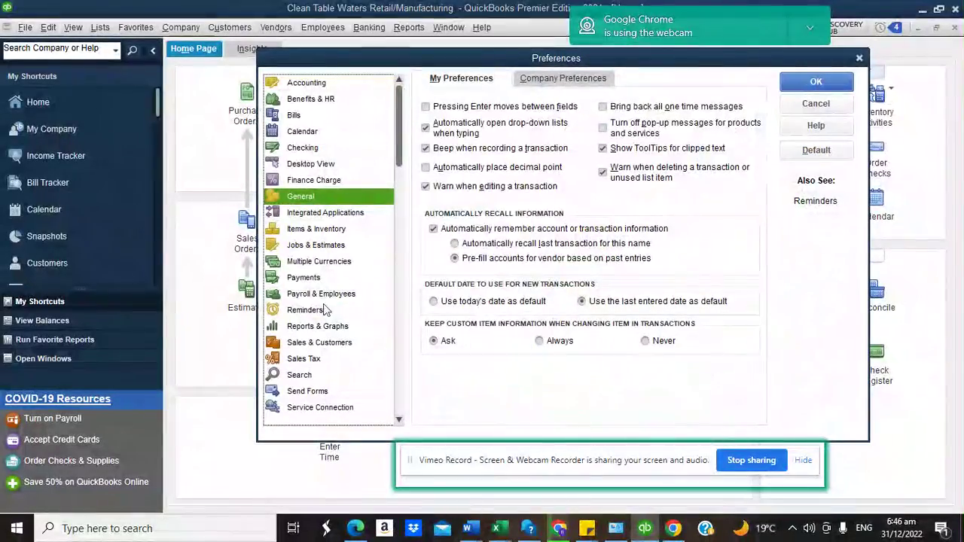
left_click(326, 278)
left_click(542, 78)
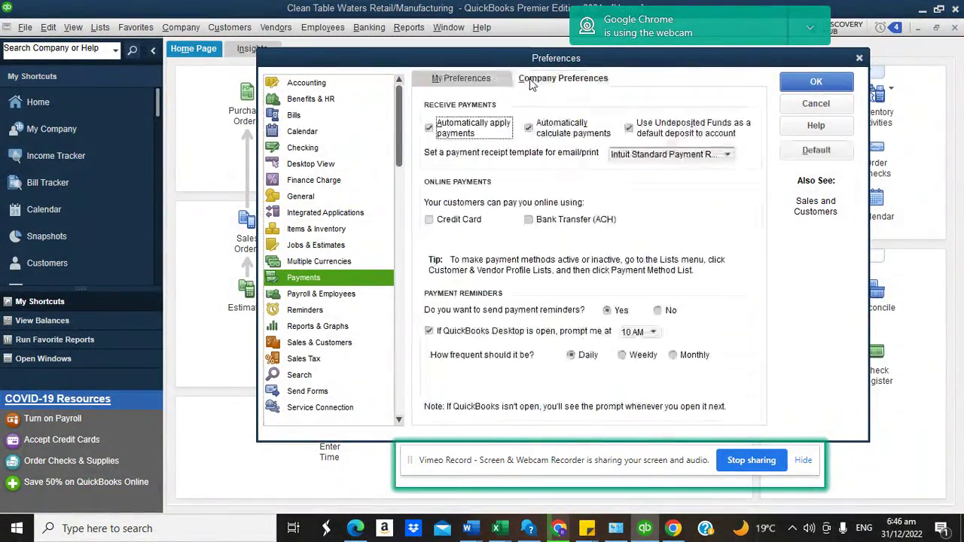
left_click(628, 128)
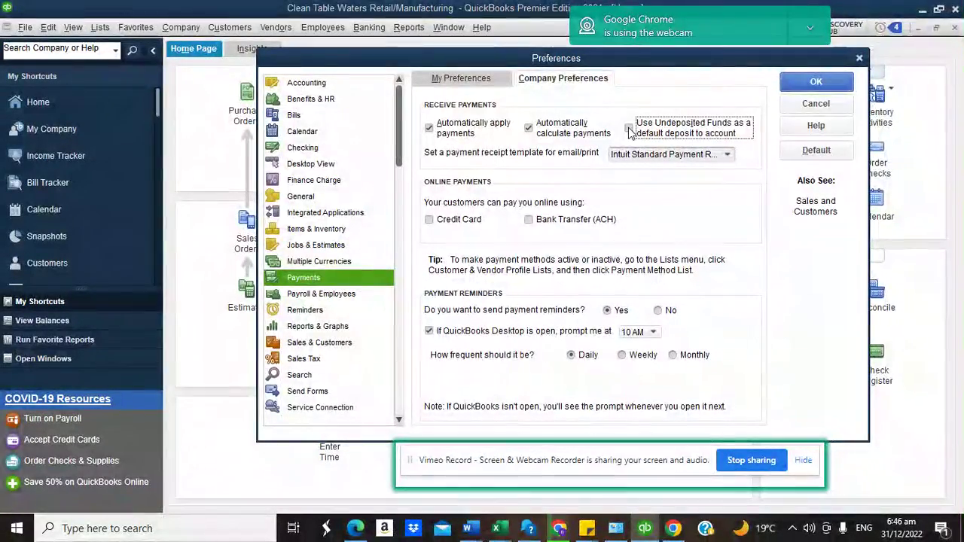
left_click(820, 85)
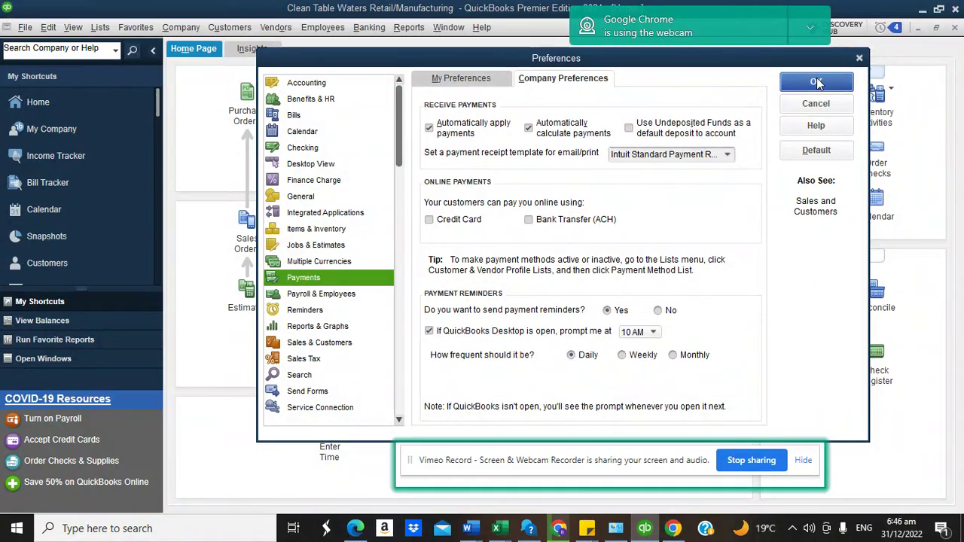
left_click(481, 175)
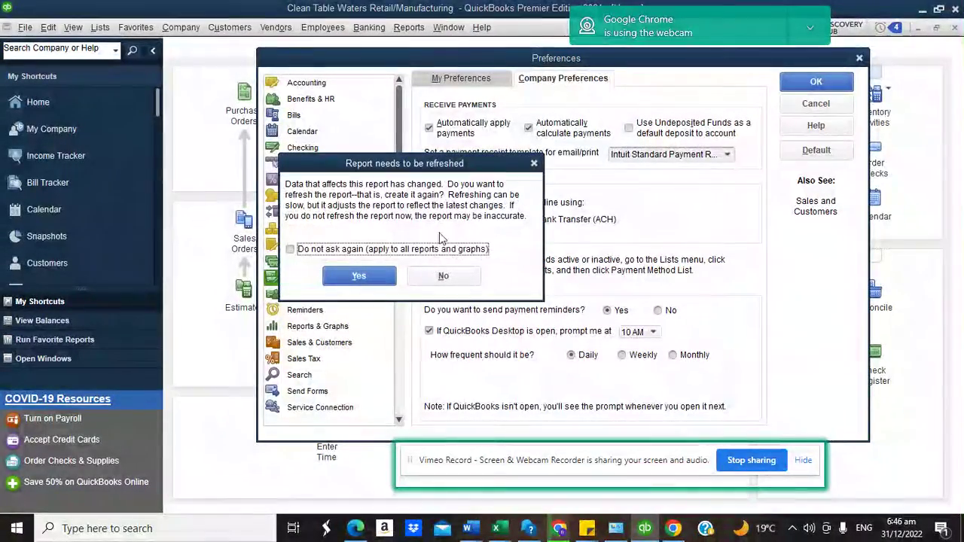
left_click(332, 276)
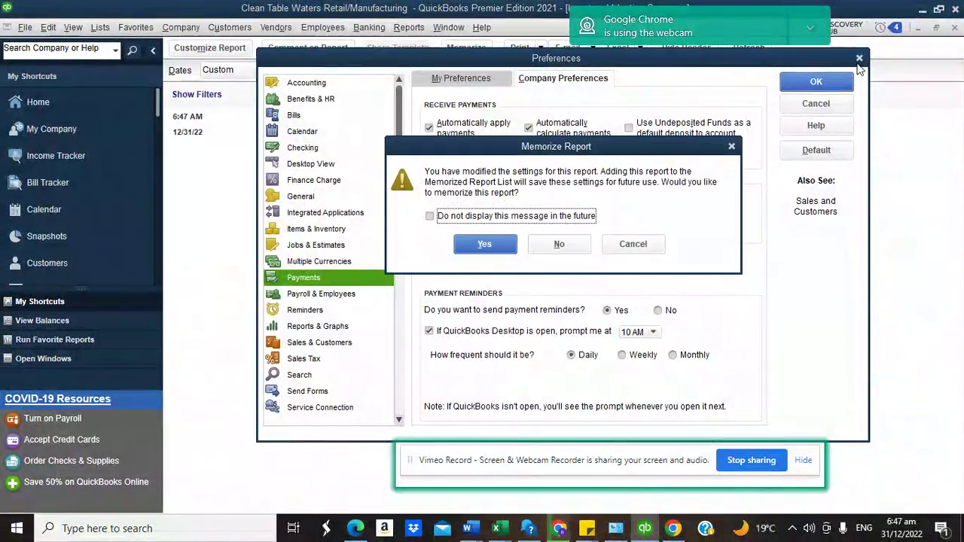
left_click(560, 250)
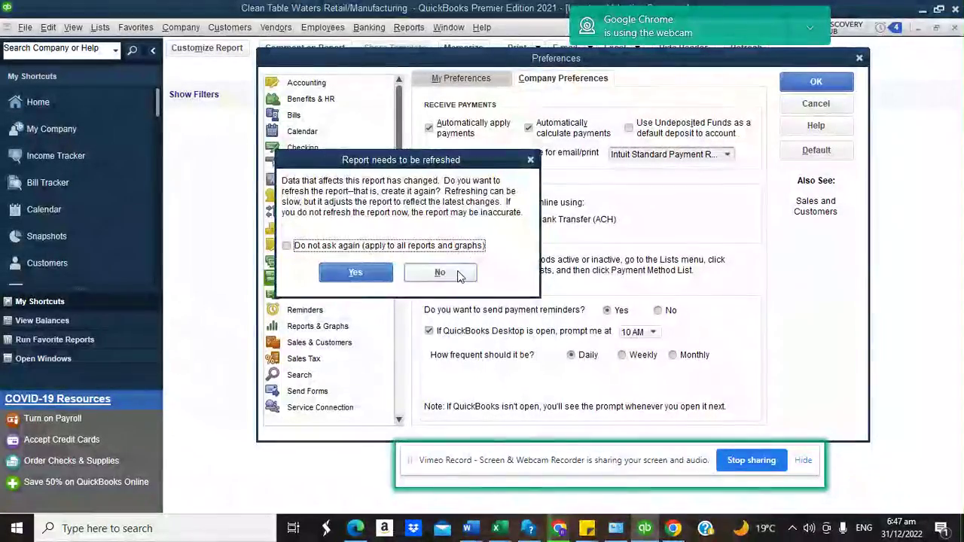
left_click(458, 272)
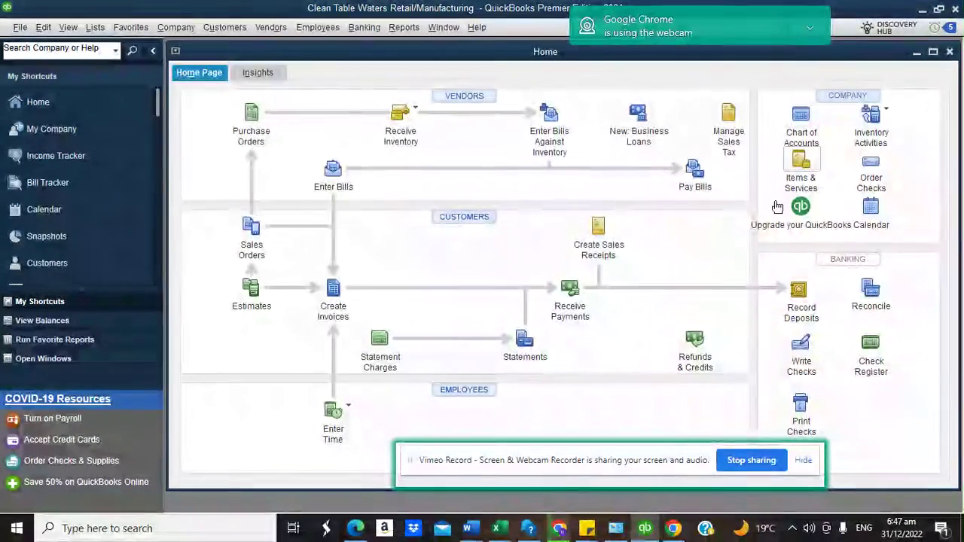
Start a payment from All Water Company and apply 450,000 to invoice 1 dated 01/01/2023, keeping automatic payment calculation on.
left_click(577, 291)
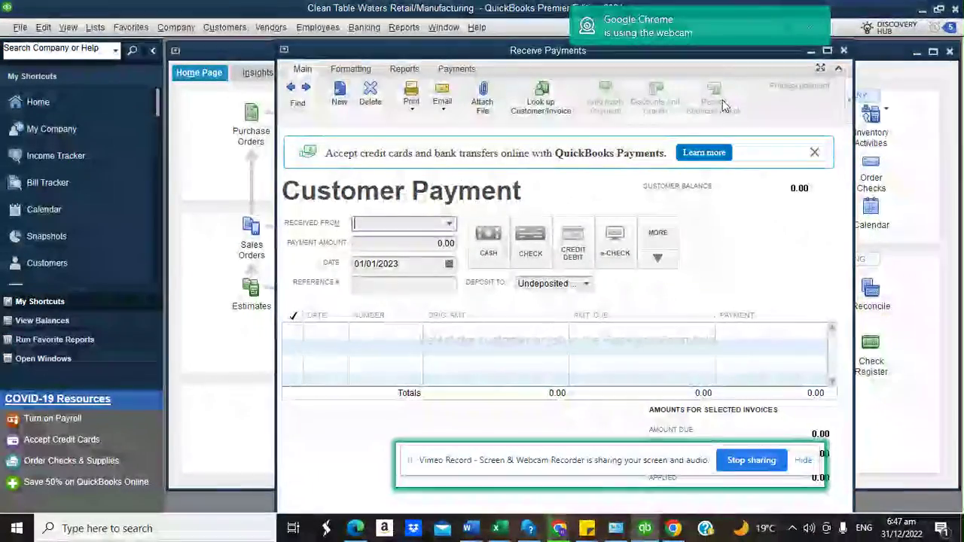
left_click(827, 51)
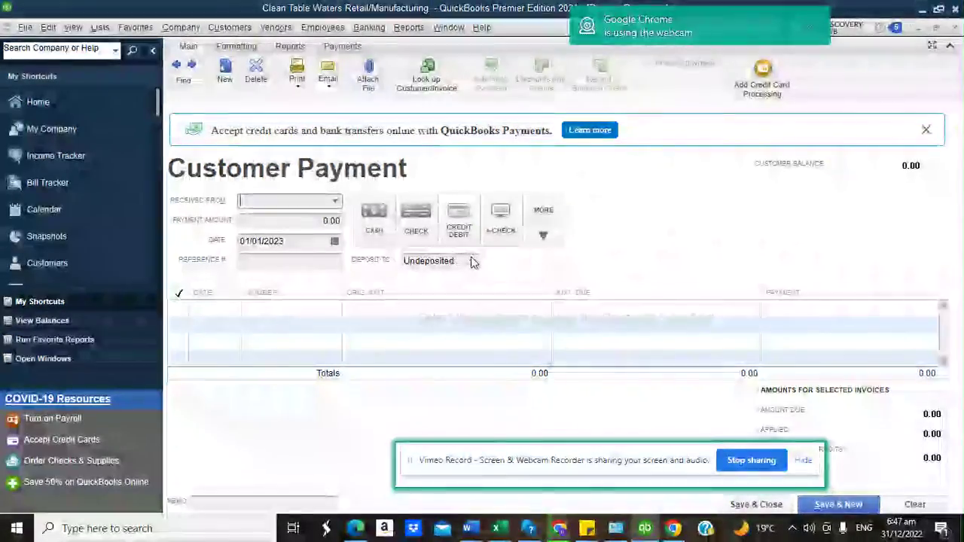
left_click(336, 202)
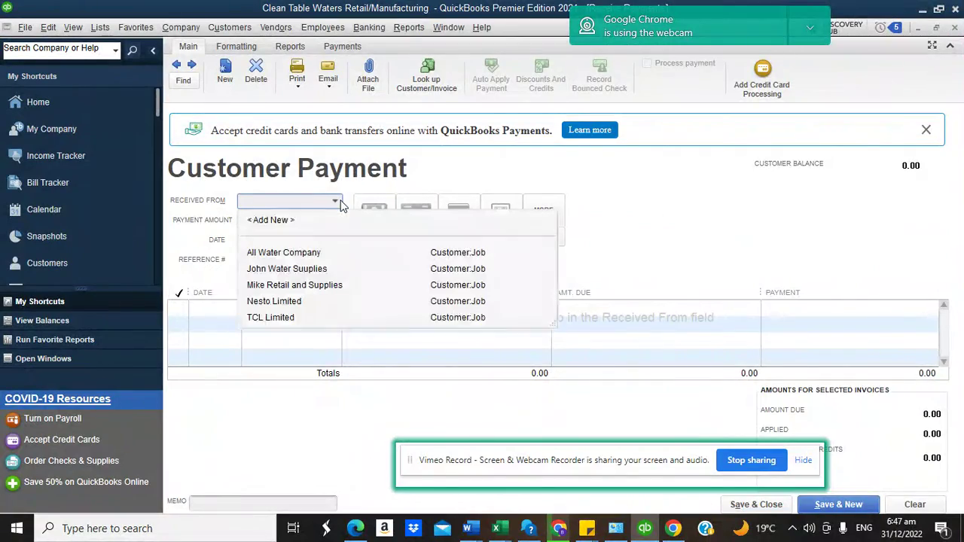
left_click(275, 254)
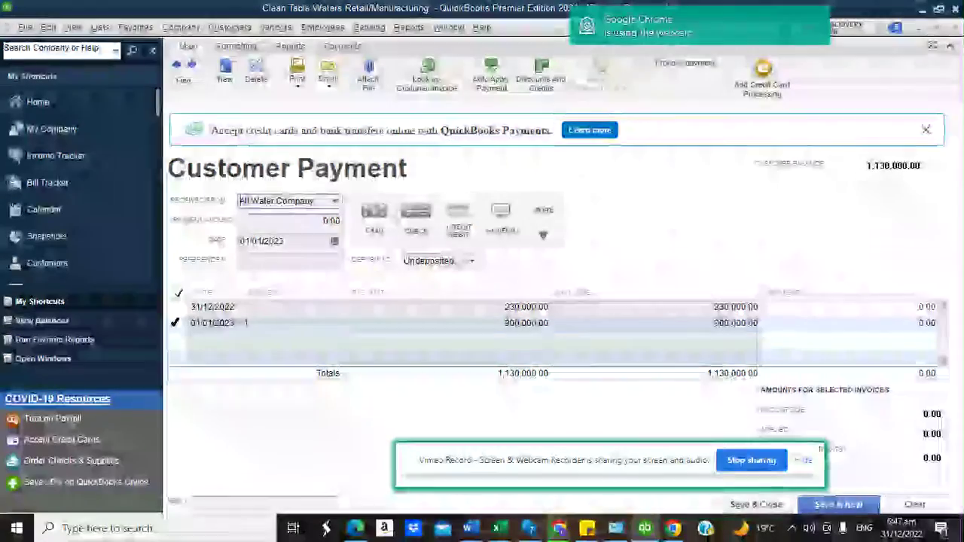
left_click(180, 323)
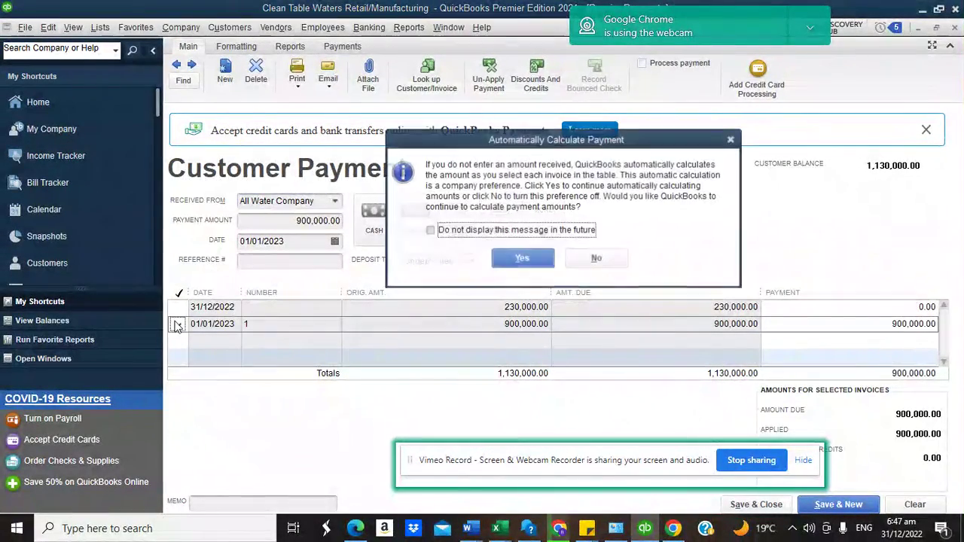
left_click(518, 258)
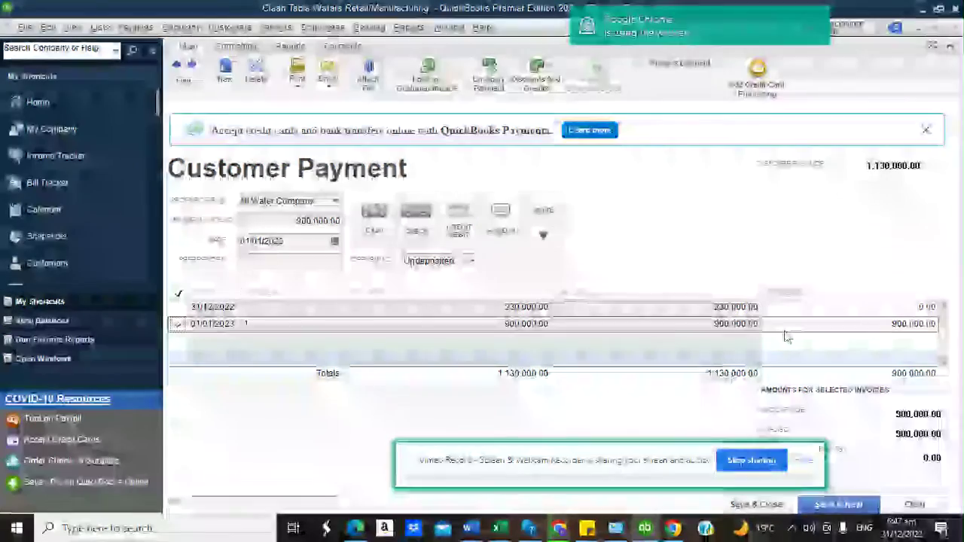
left_click(882, 324)
type("450000")
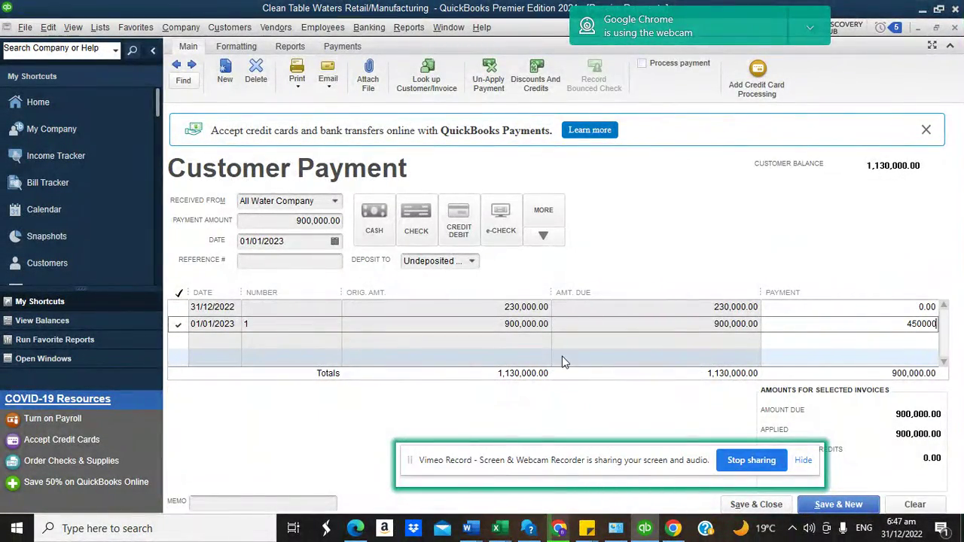
left_click(289, 266)
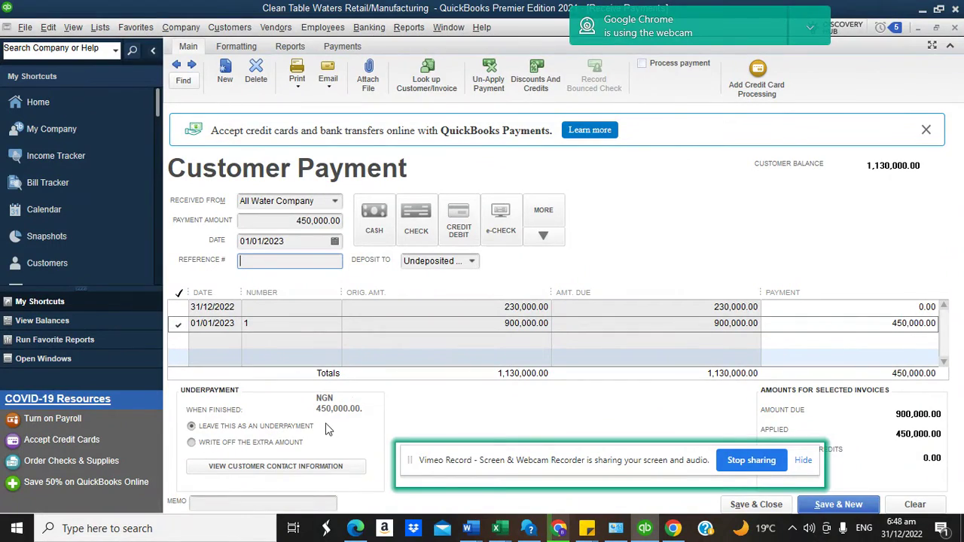
Deposit the customer payment to the JPMorgan Chase account, leave the rest as an underpayment, and save and close it.
left_click(472, 260)
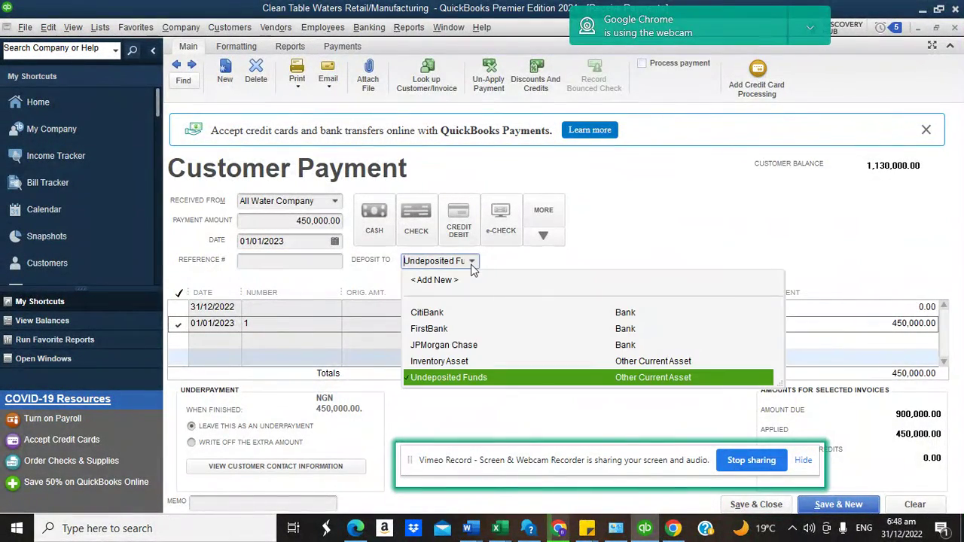
left_click(444, 347)
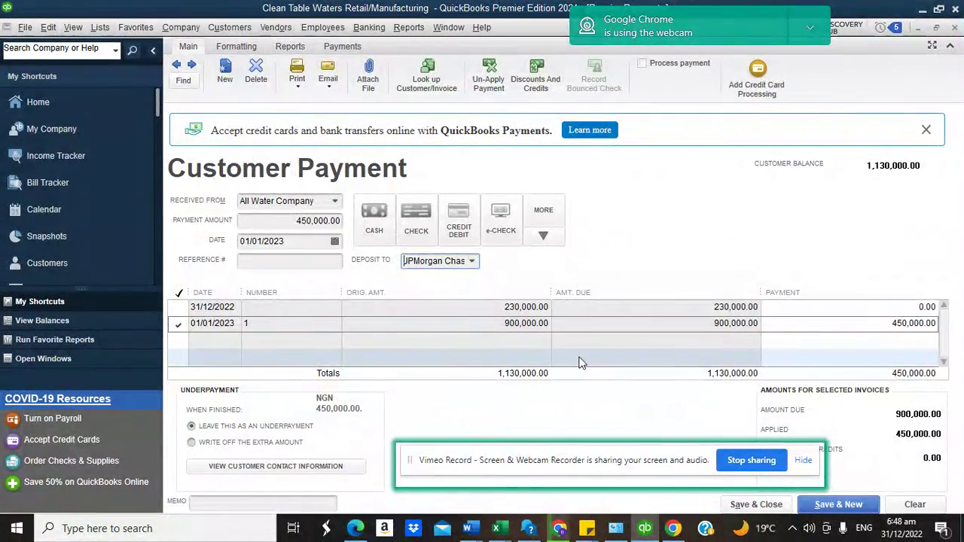
left_click(734, 507)
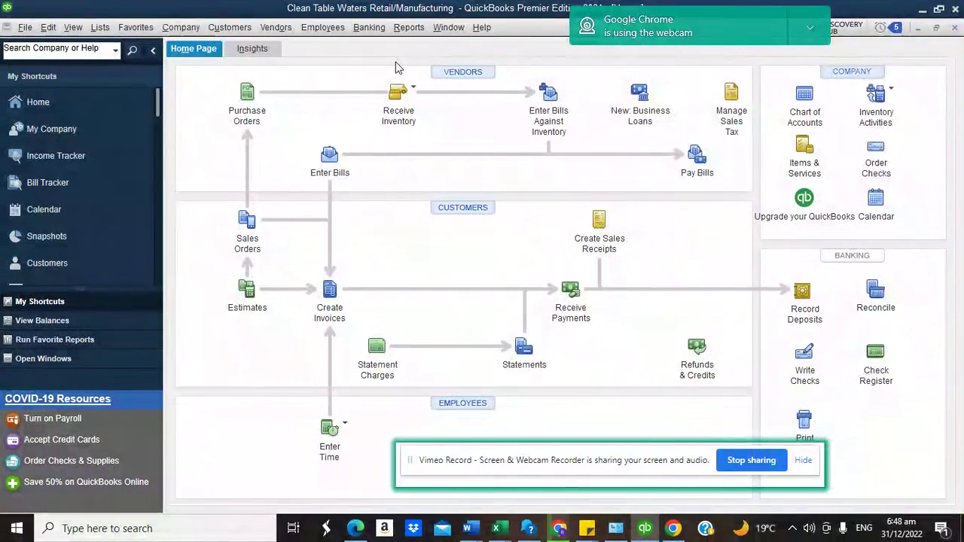
Check stock quantities in the item list and the Inventory Valuation Summary report, widening the report's item name column.
left_click(803, 149)
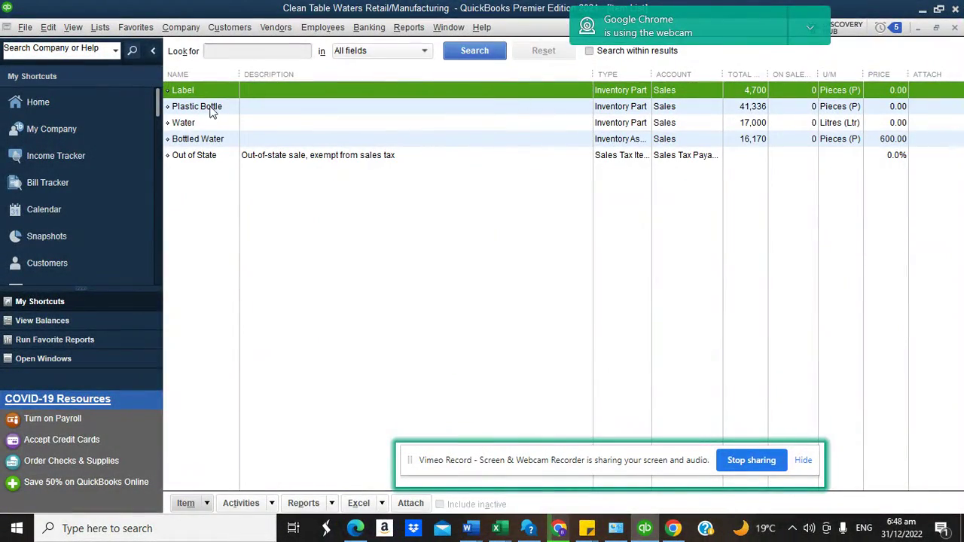
left_click(402, 28)
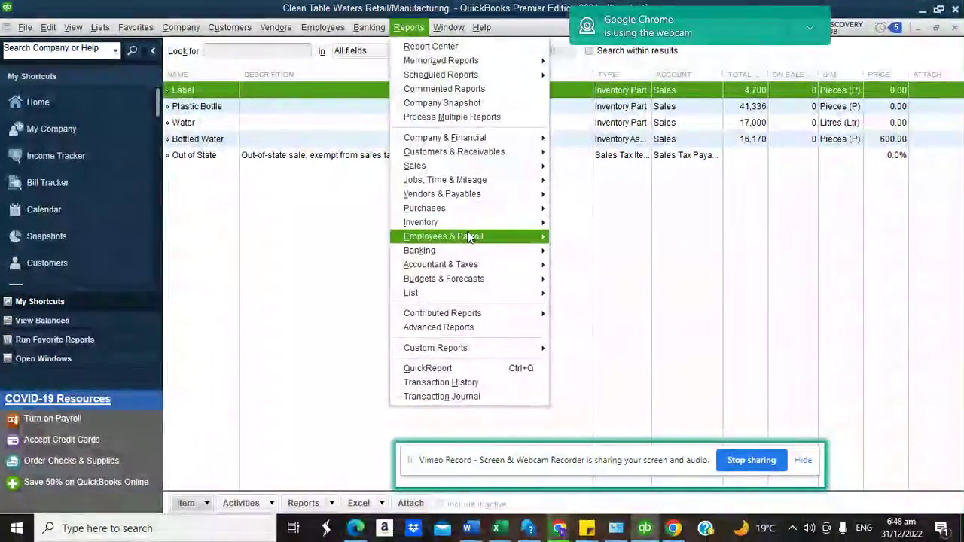
mouse_move(467, 222)
left_click(591, 220)
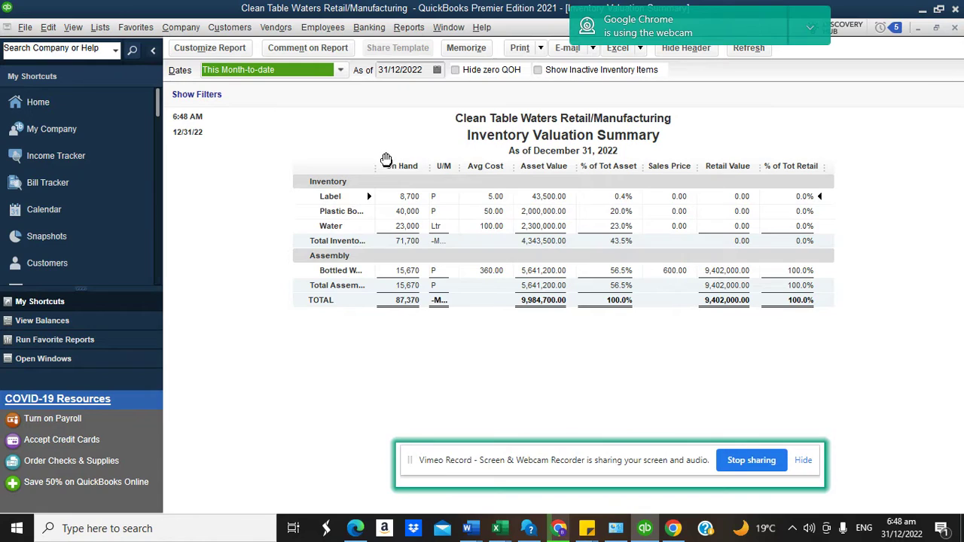
left_click_drag(375, 161, 414, 155)
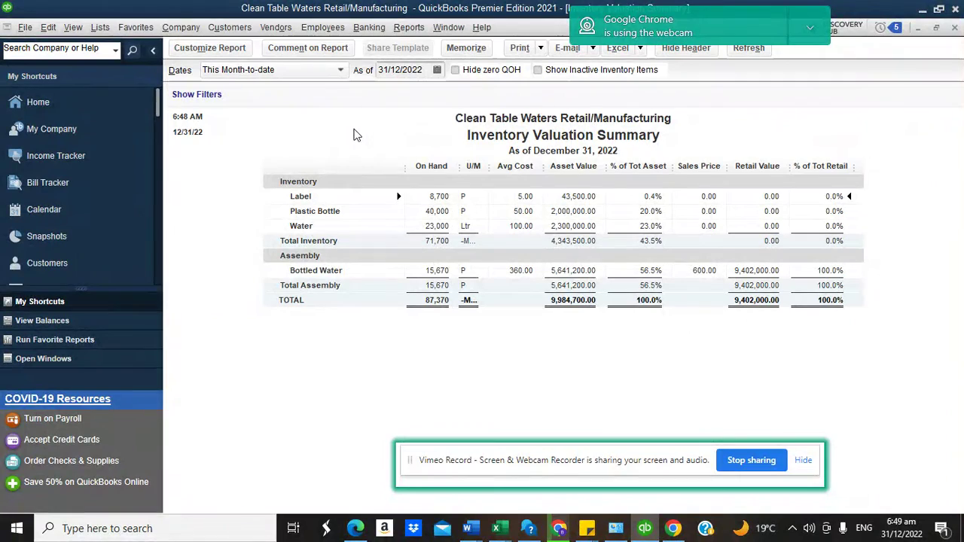
Review the JPMorgan Chase account register for the customer deposit and close it.
left_click(77, 102)
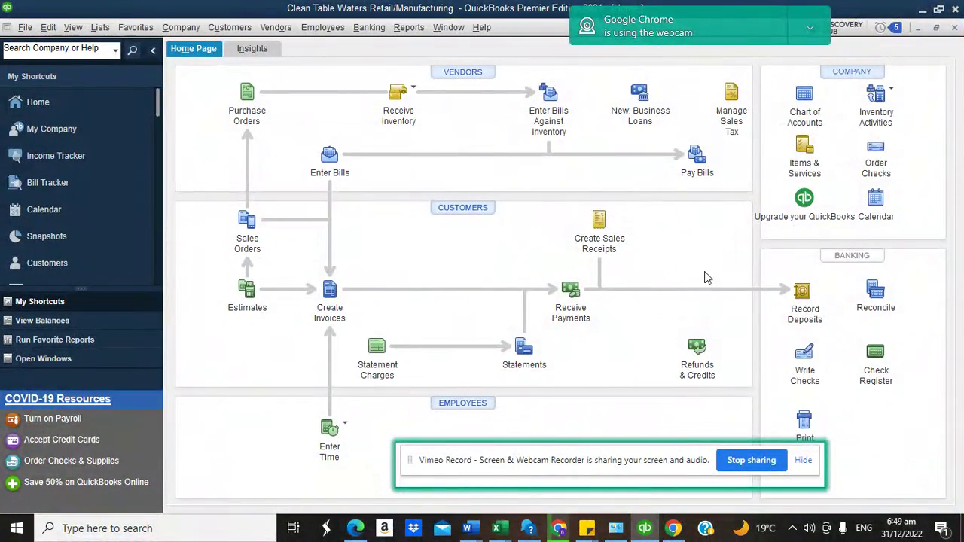
left_click(370, 28)
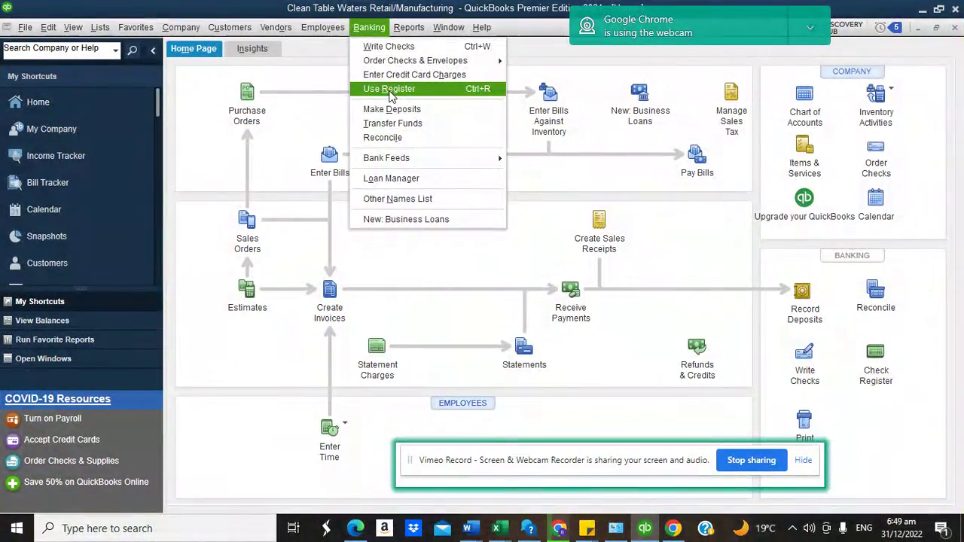
left_click(392, 91)
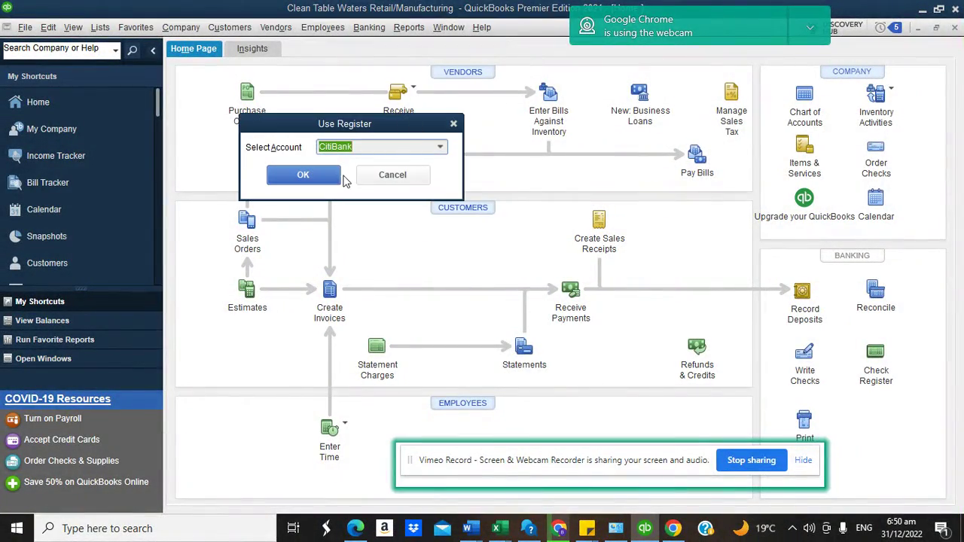
left_click(438, 149)
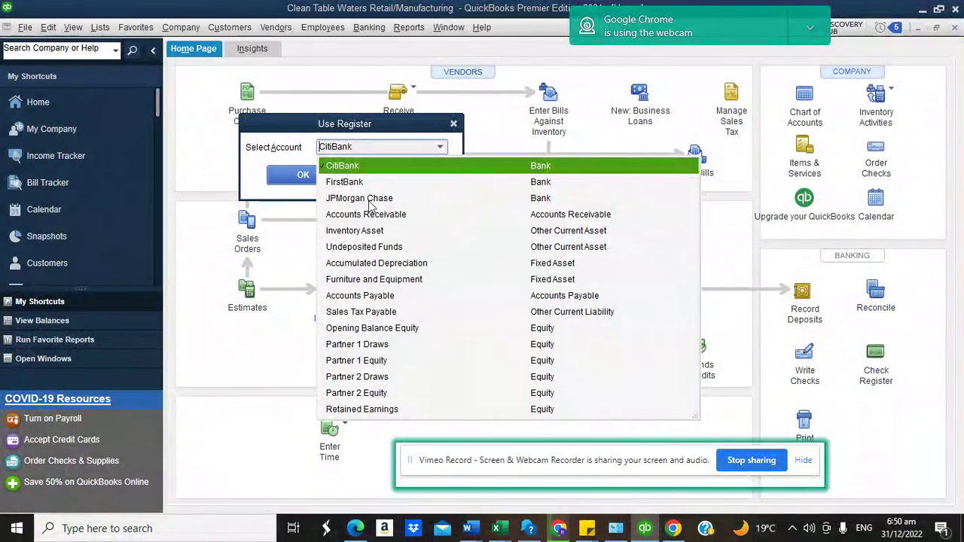
left_click(359, 198)
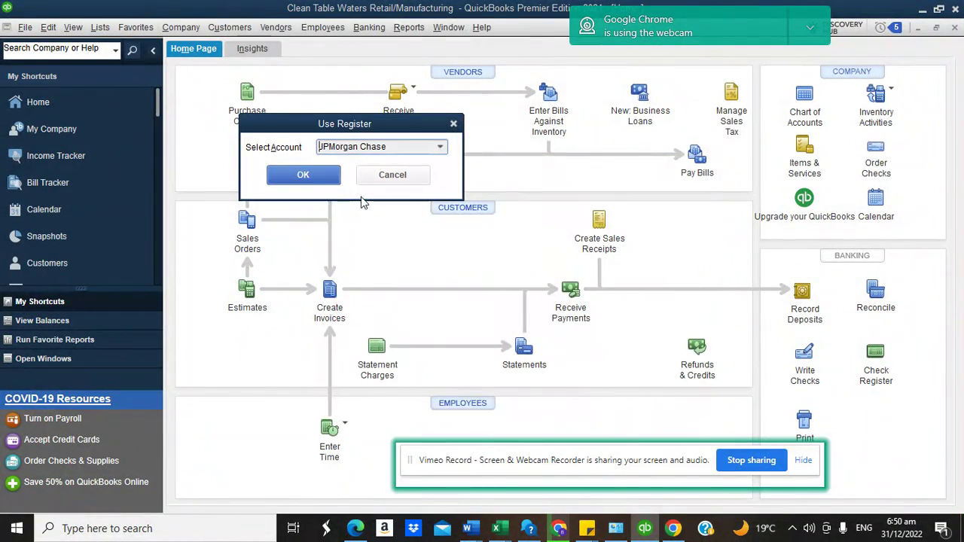
left_click(307, 174)
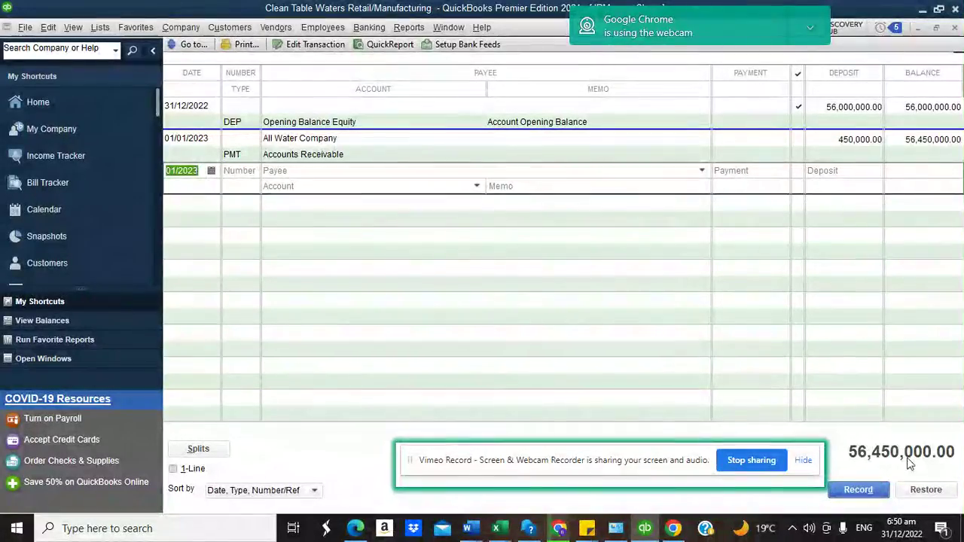
left_click(955, 28)
Transfer 14,000,000 from CitiBank to FirstBank dated 01/01/2023, keeping the Funds Transfer memo, and save and close the transfer.
left_click(363, 32)
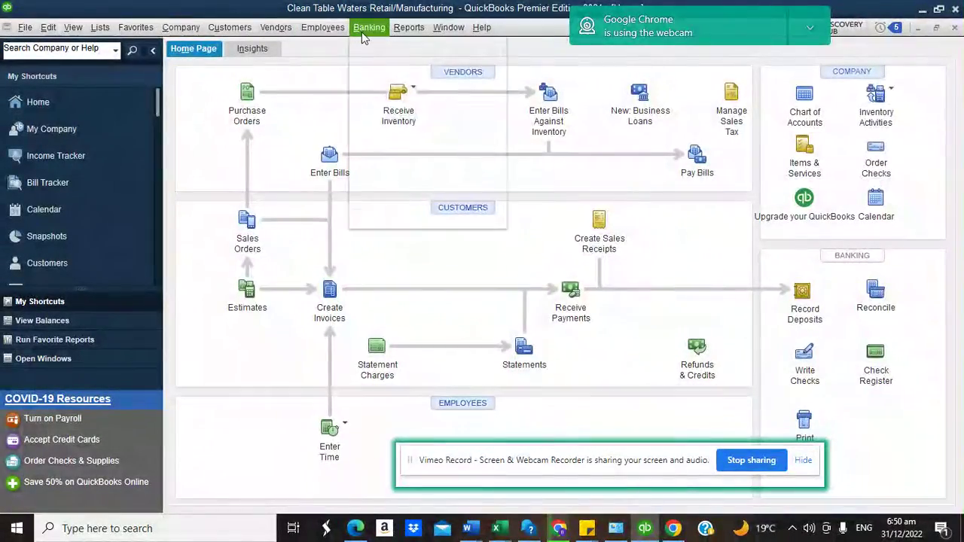
left_click(397, 121)
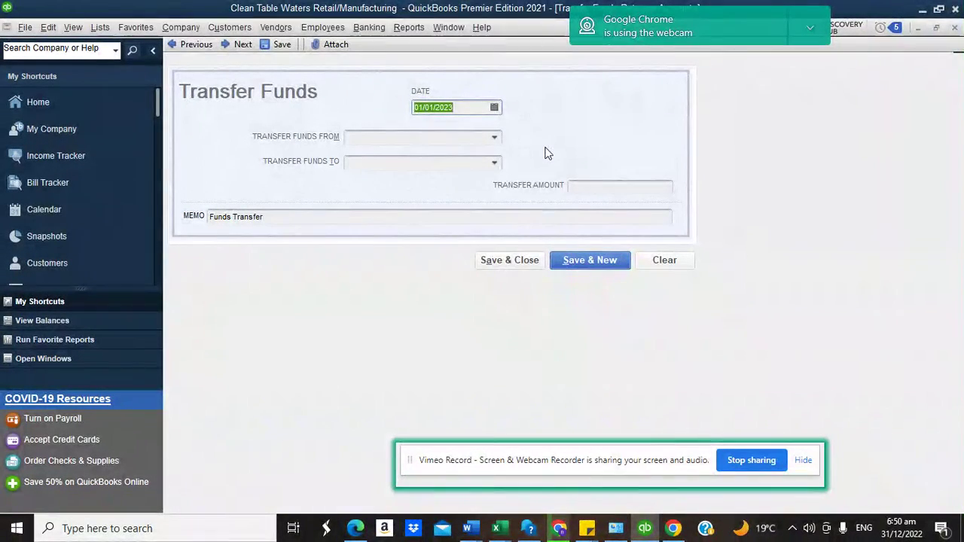
left_click(495, 138)
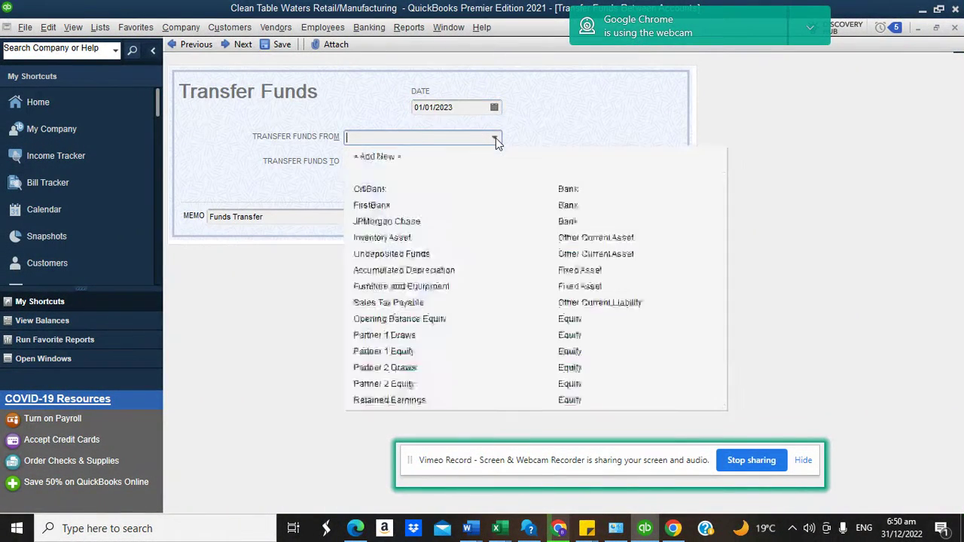
left_click(379, 193)
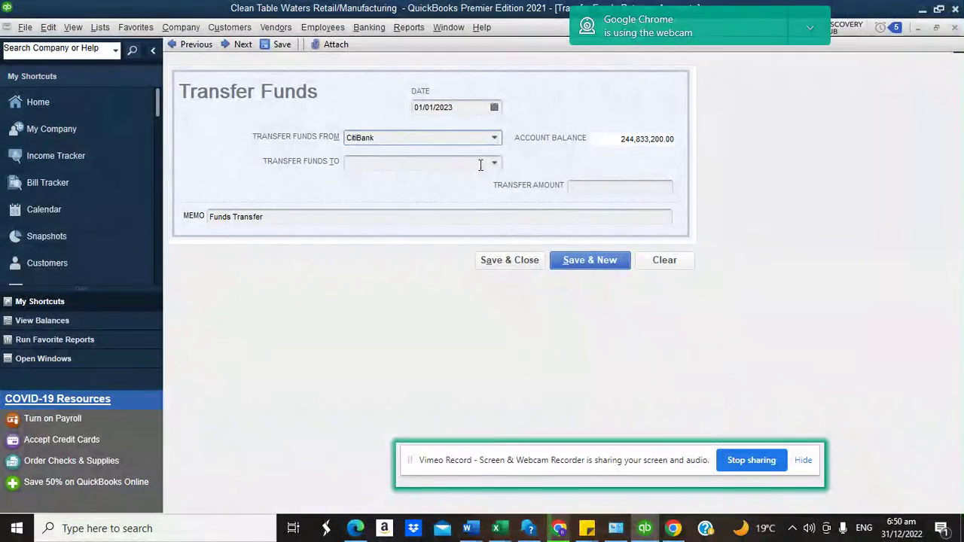
left_click(494, 163)
left_click(404, 231)
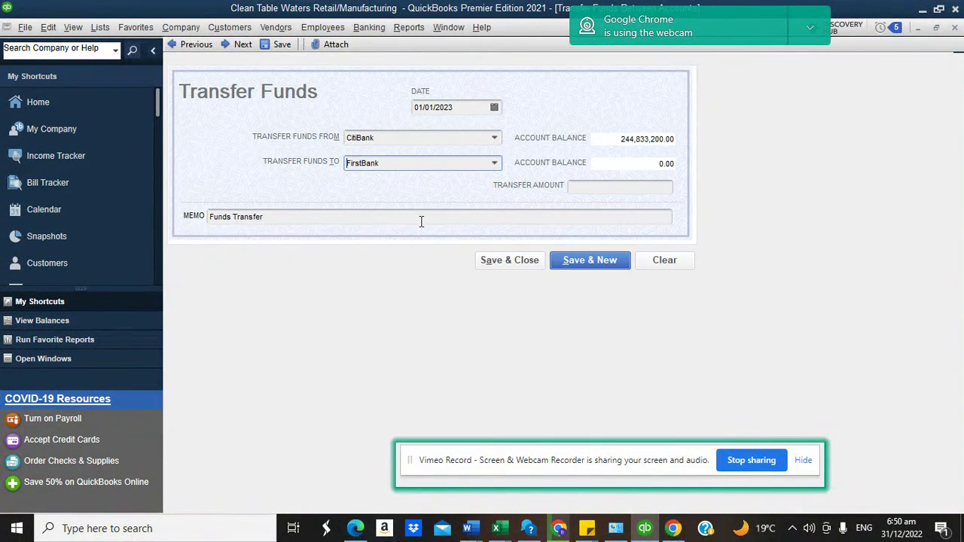
left_click(612, 188)
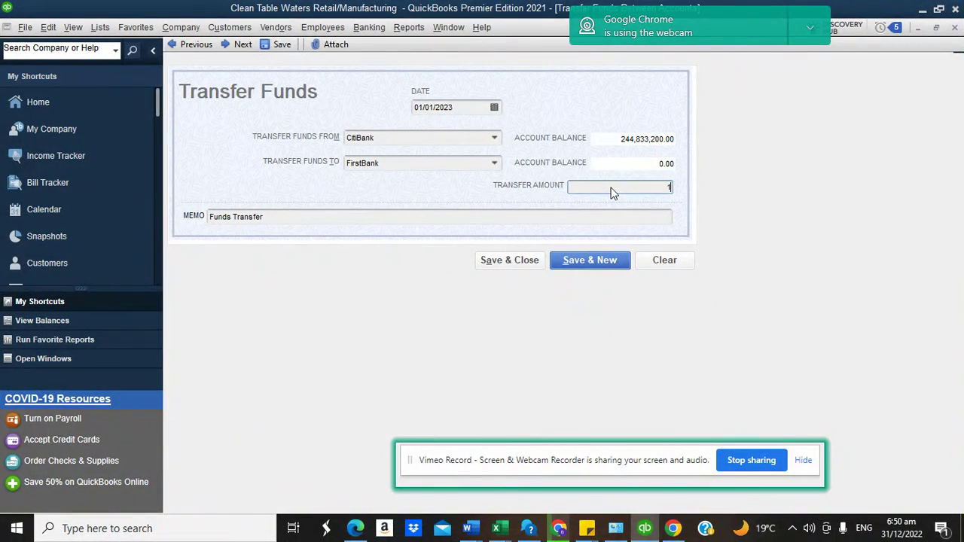
type("14000000")
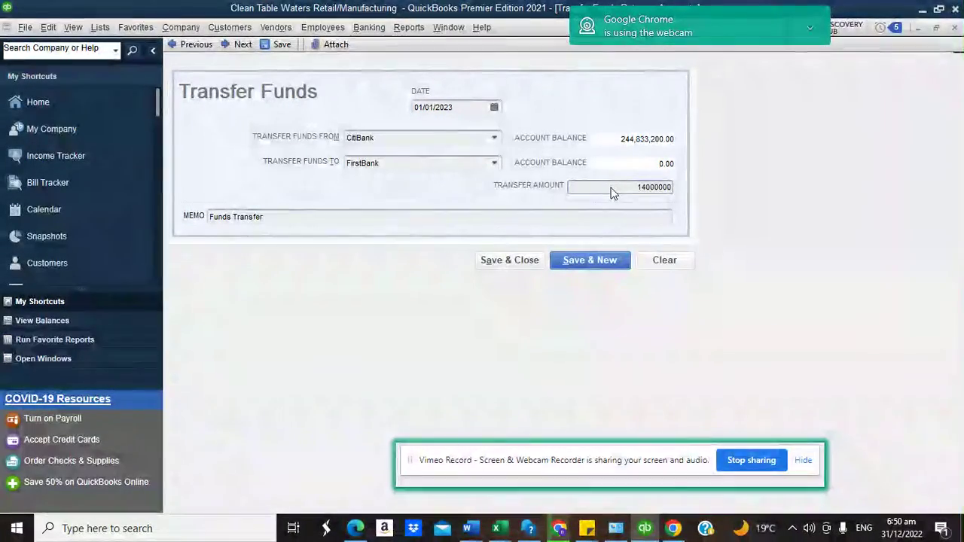
left_click(535, 216)
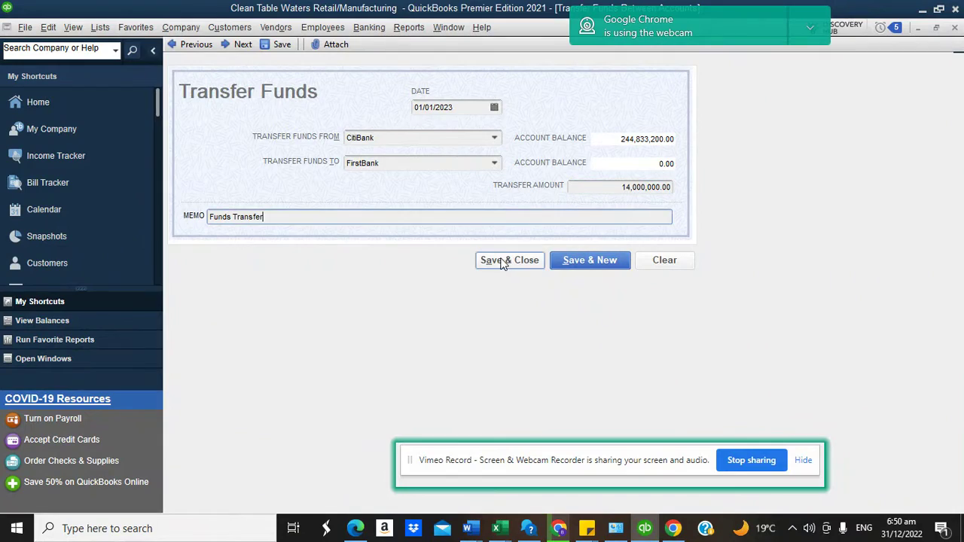
left_click(504, 260)
Review the FirstBank account register for the incoming transfer and close it.
left_click(408, 27)
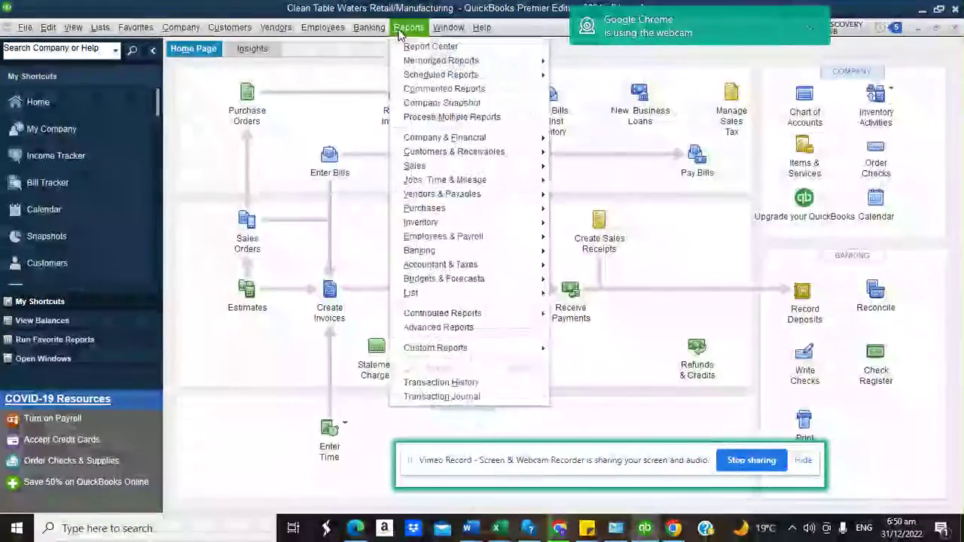
mouse_move(369, 27)
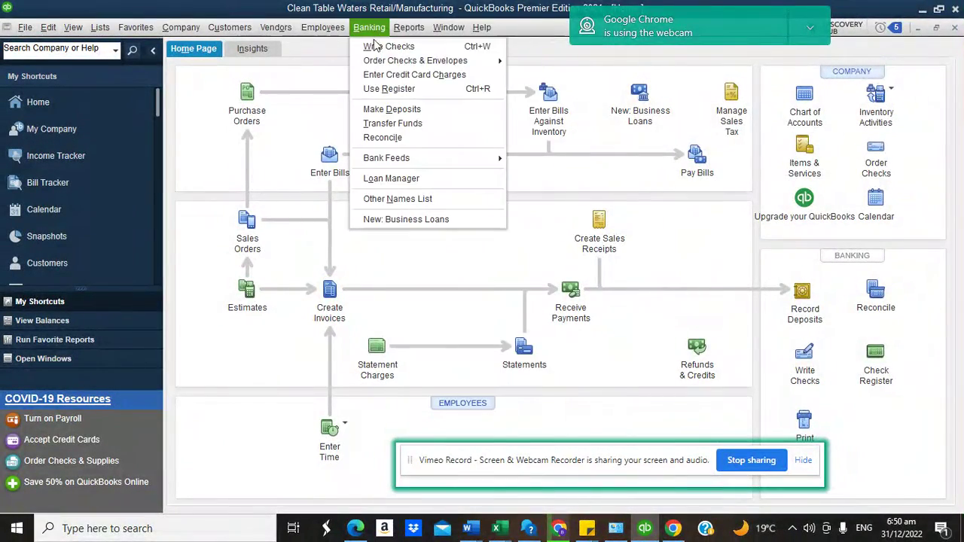
left_click(393, 89)
left_click(437, 145)
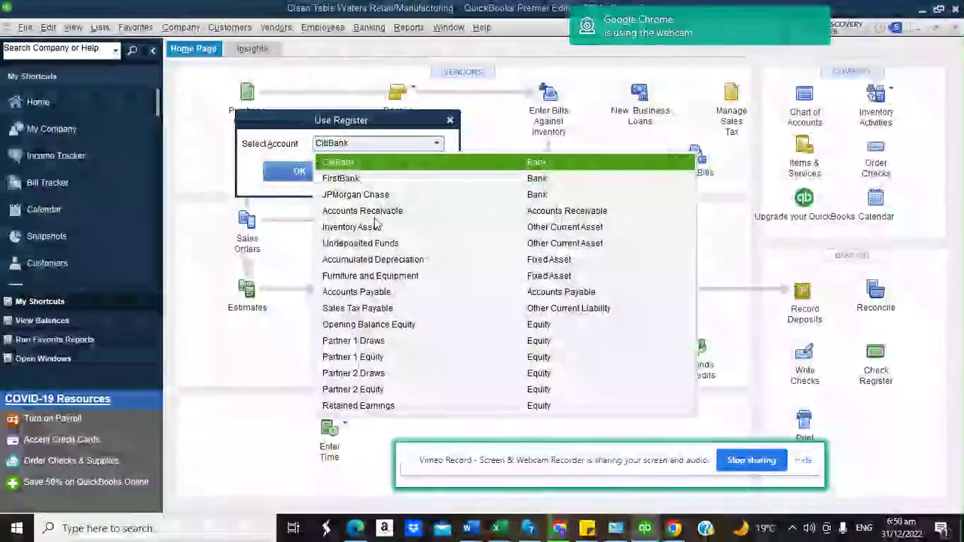
left_click(361, 178)
left_click(311, 173)
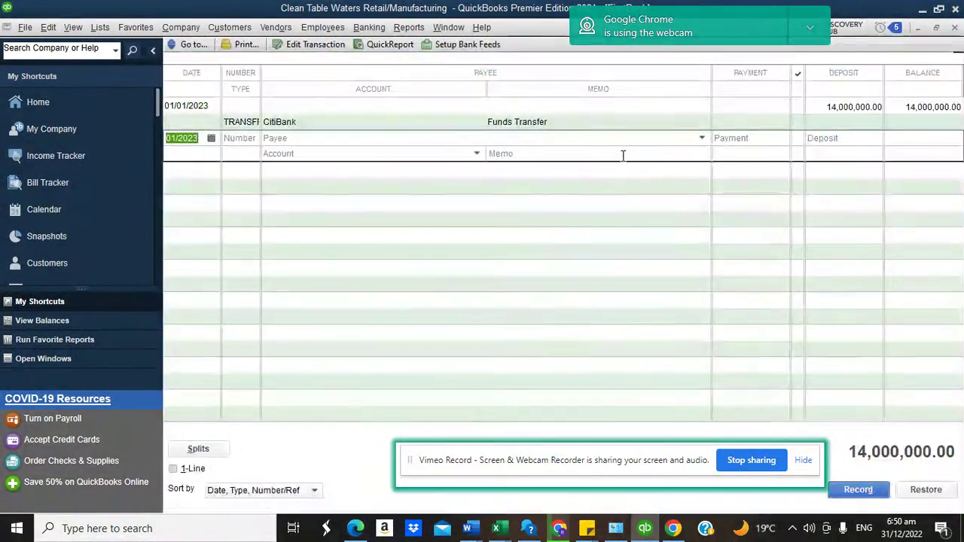
left_click(956, 28)
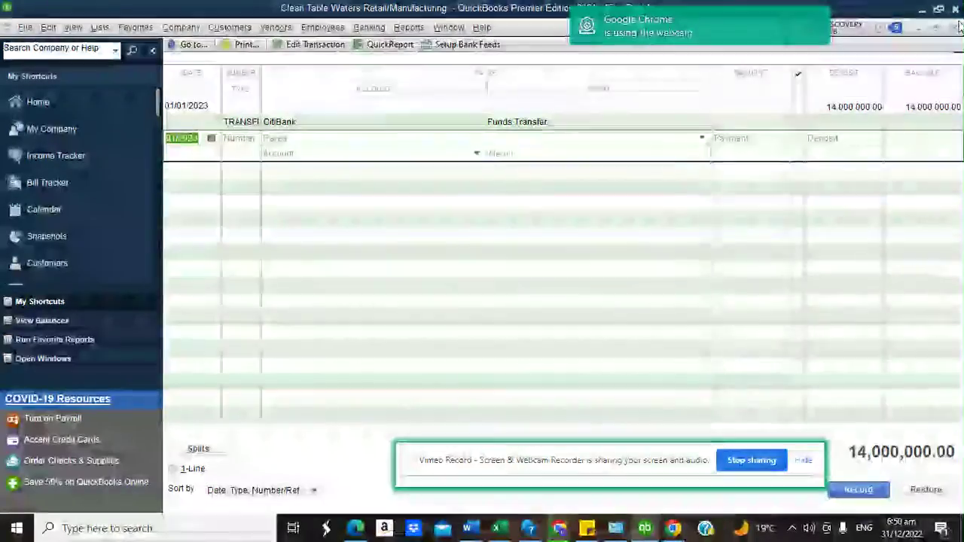
Review the CitiBank account register for the outgoing transfer and return to the home page.
left_click(371, 28)
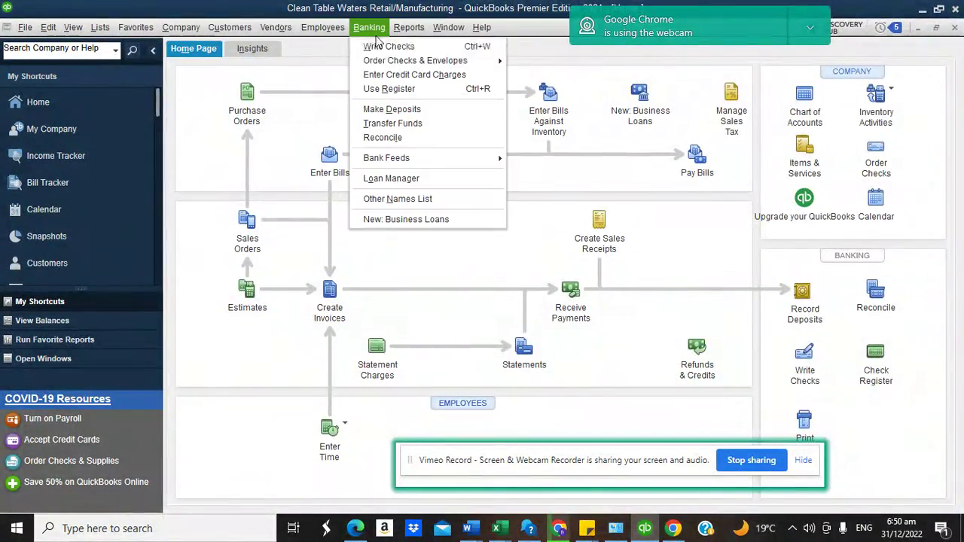
left_click(389, 89)
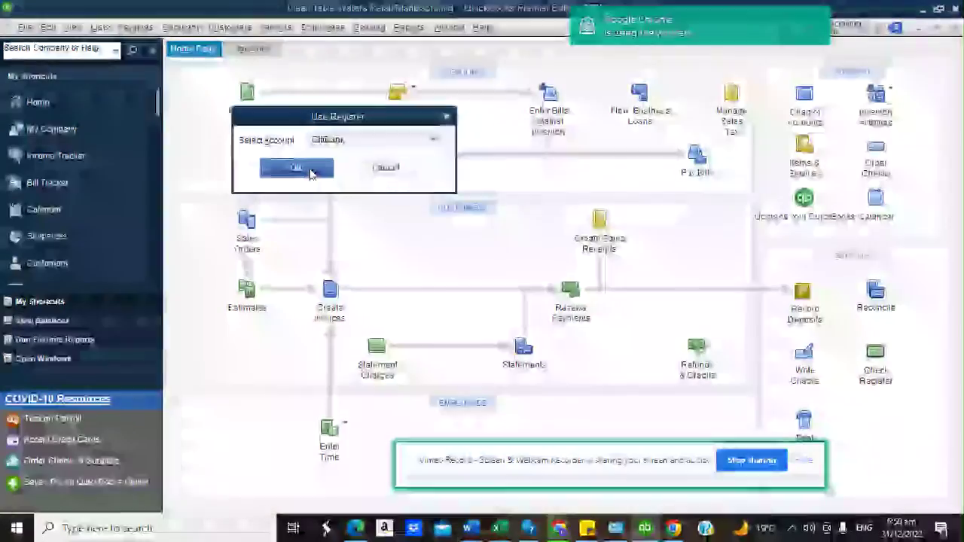
left_click(315, 173)
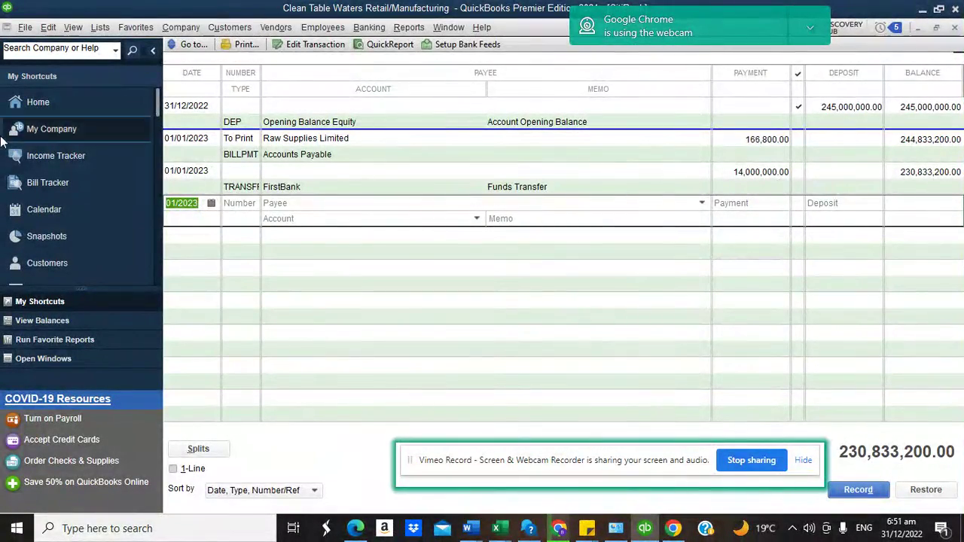
left_click(147, 102)
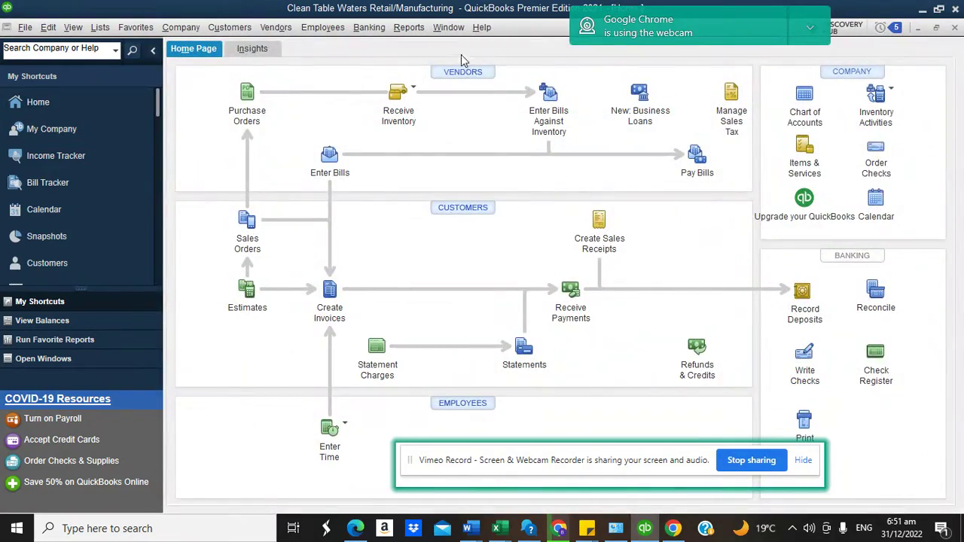
Review the Inventory Valuation Detail and Inventory Valuation Summary reports for this month to date.
left_click(415, 30)
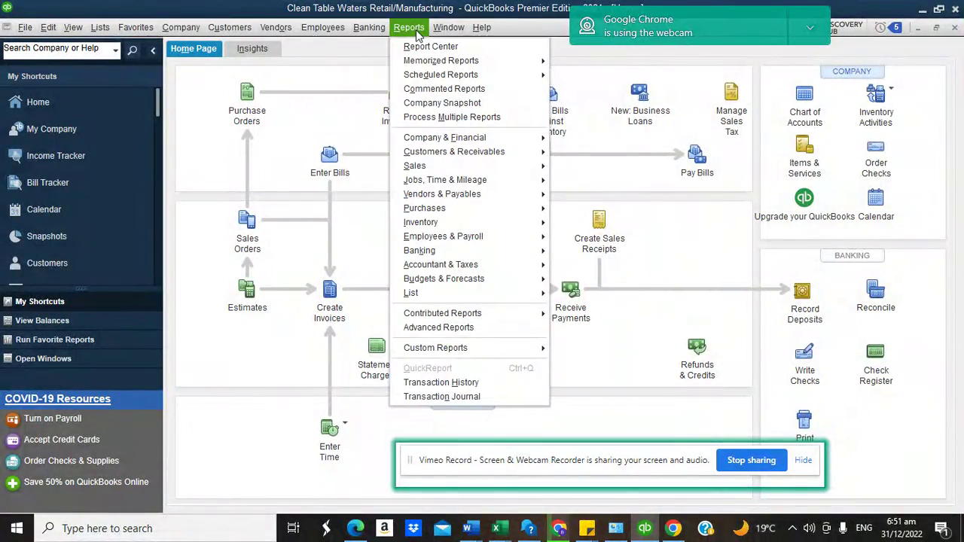
mouse_move(446, 139)
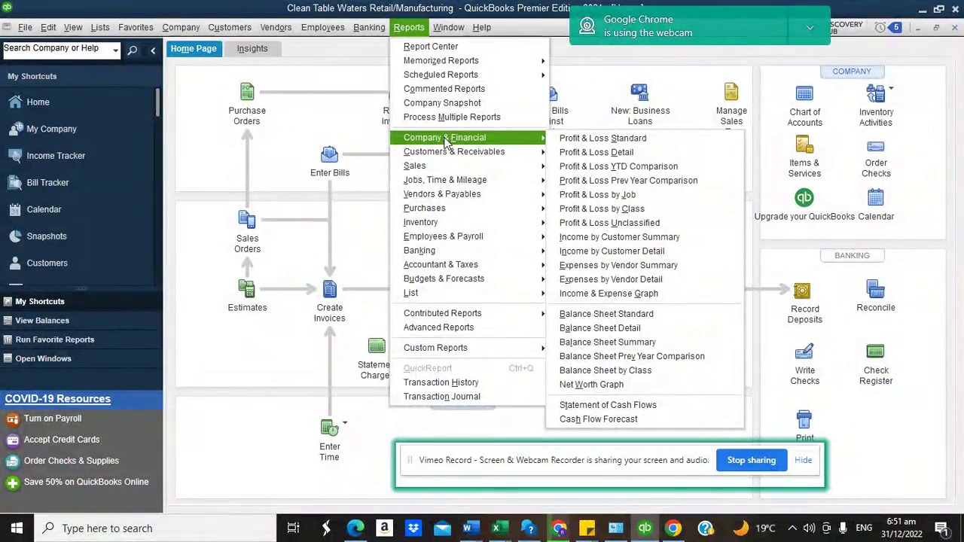
mouse_move(454, 224)
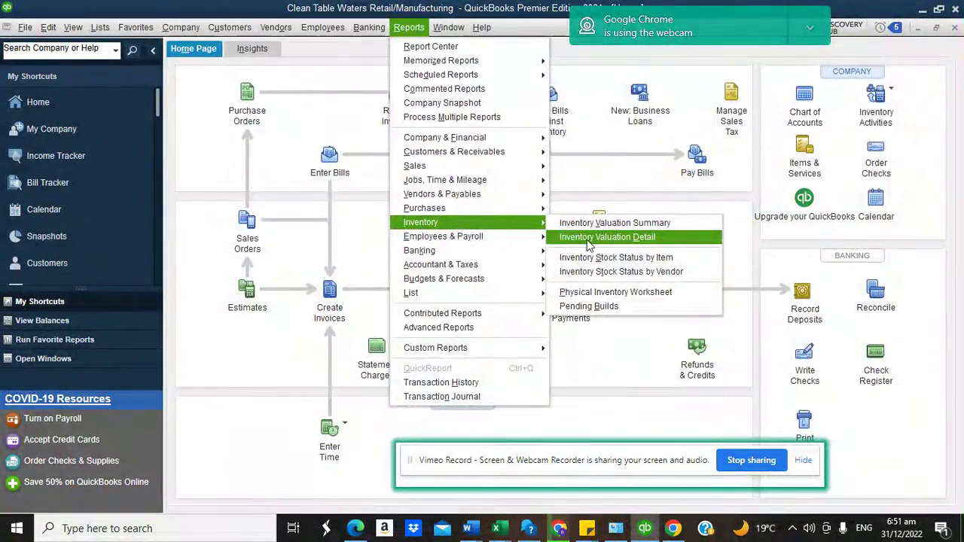
left_click(590, 238)
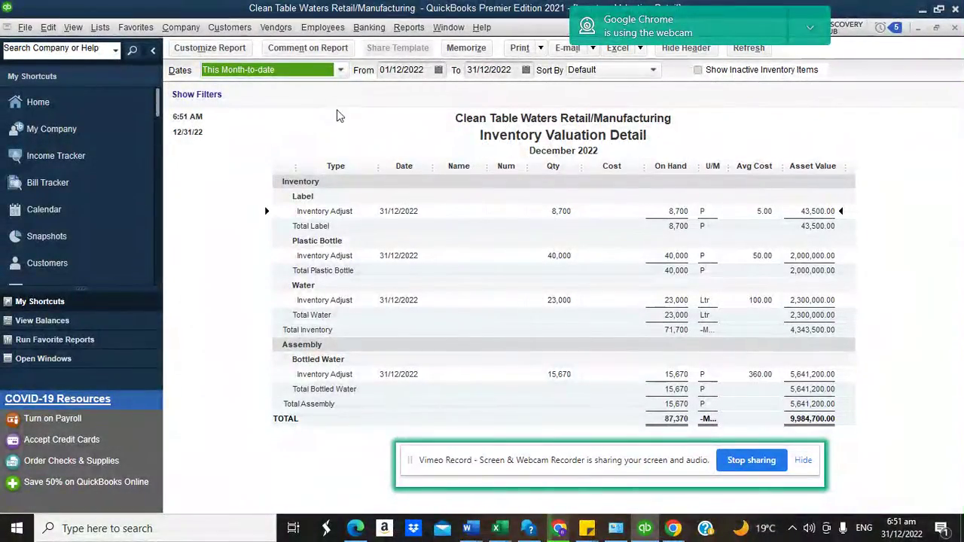
left_click(409, 27)
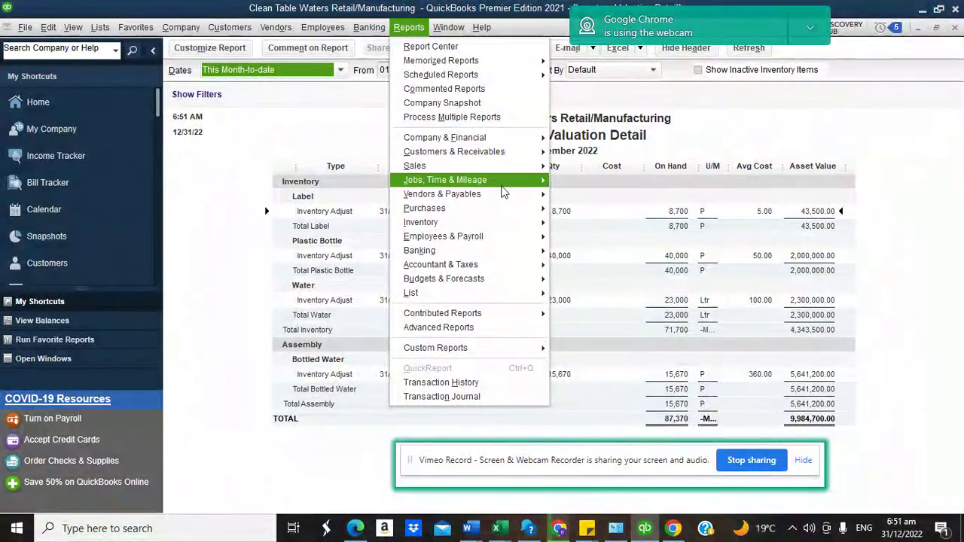
mouse_move(503, 223)
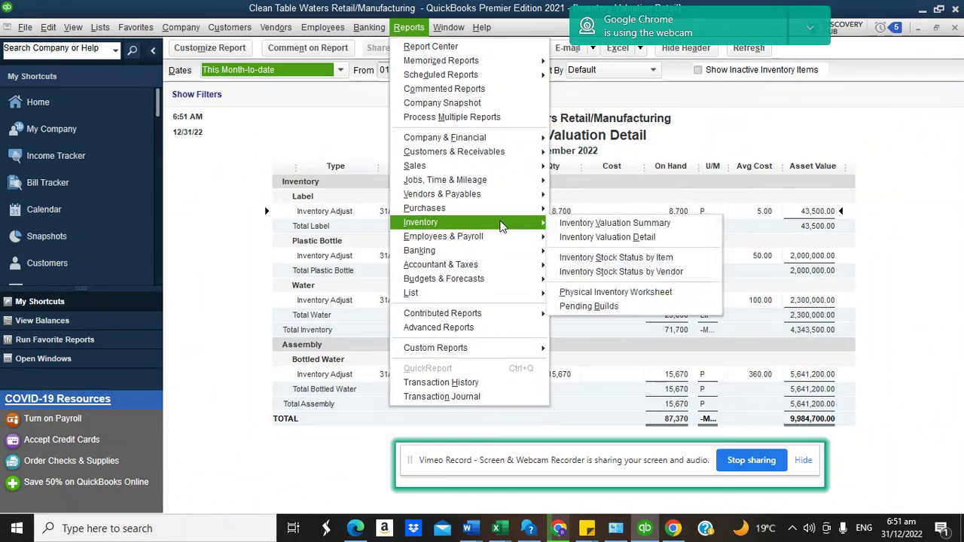
left_click(586, 223)
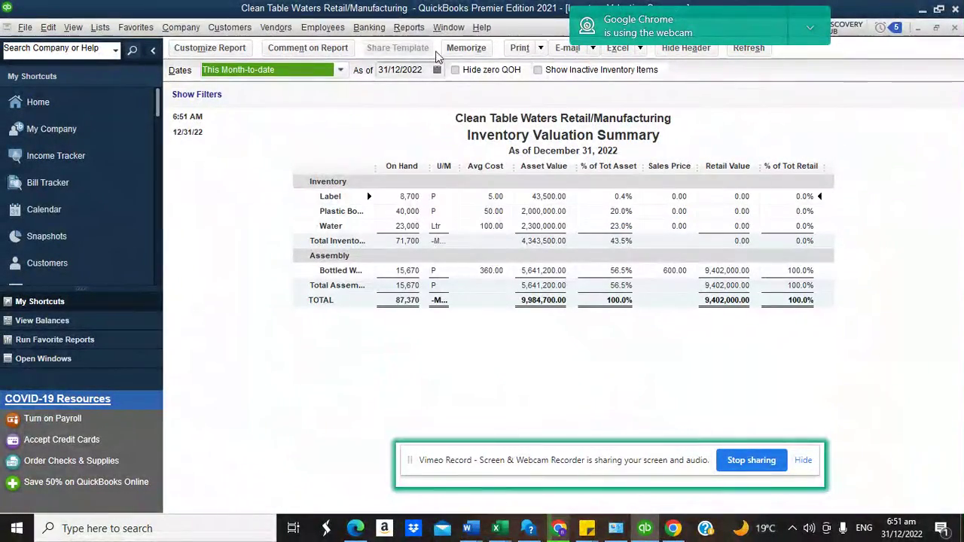
Check the items' quantities on hand in the Physical Inventory Worksheet and return to the home page.
left_click(411, 28)
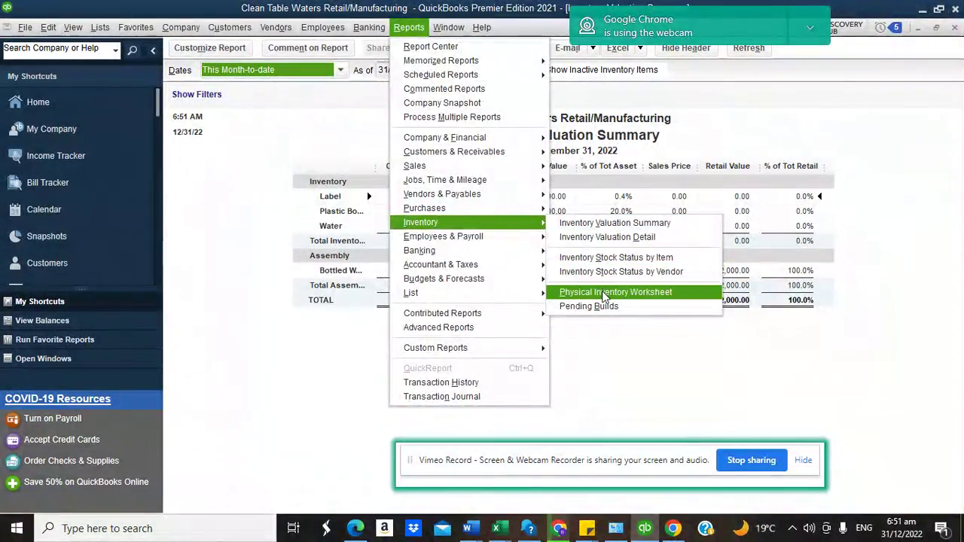
left_click(606, 294)
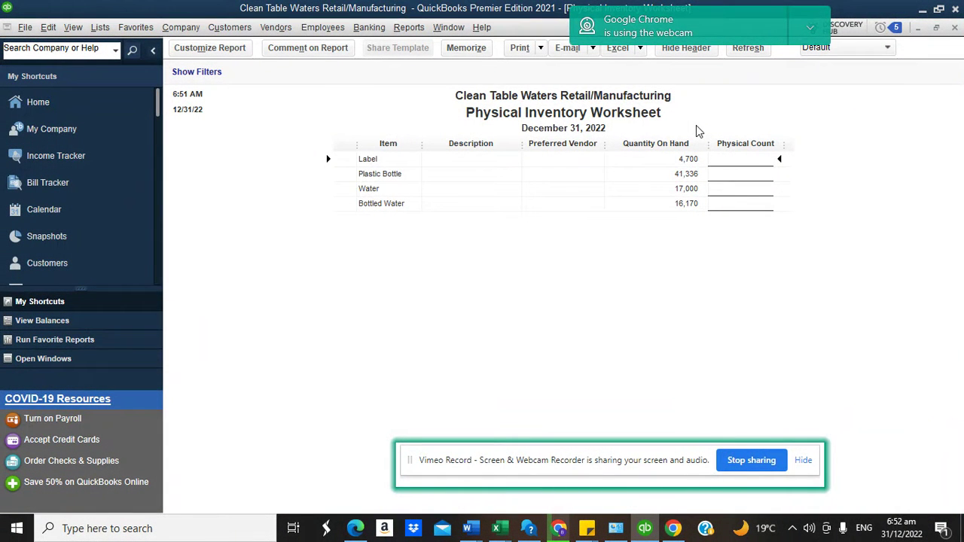
left_click(39, 103)
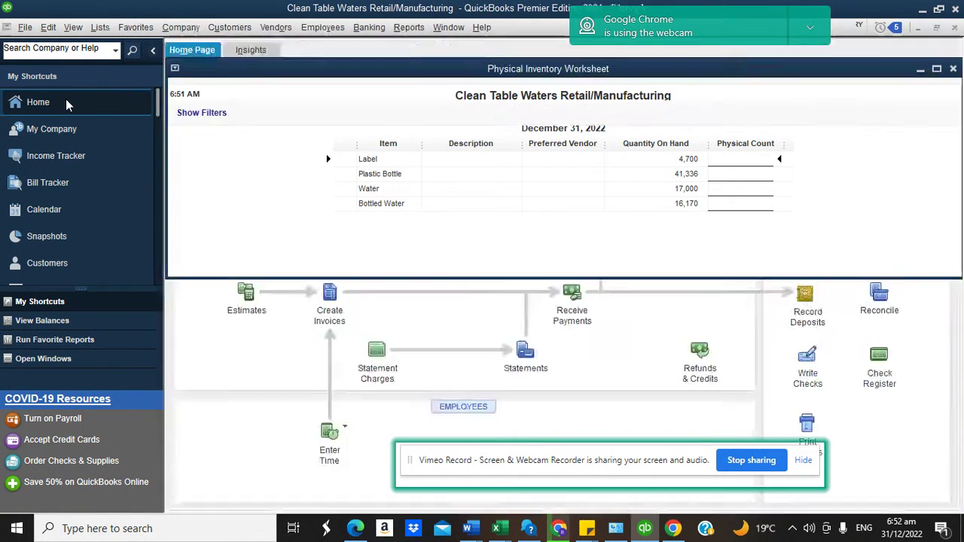